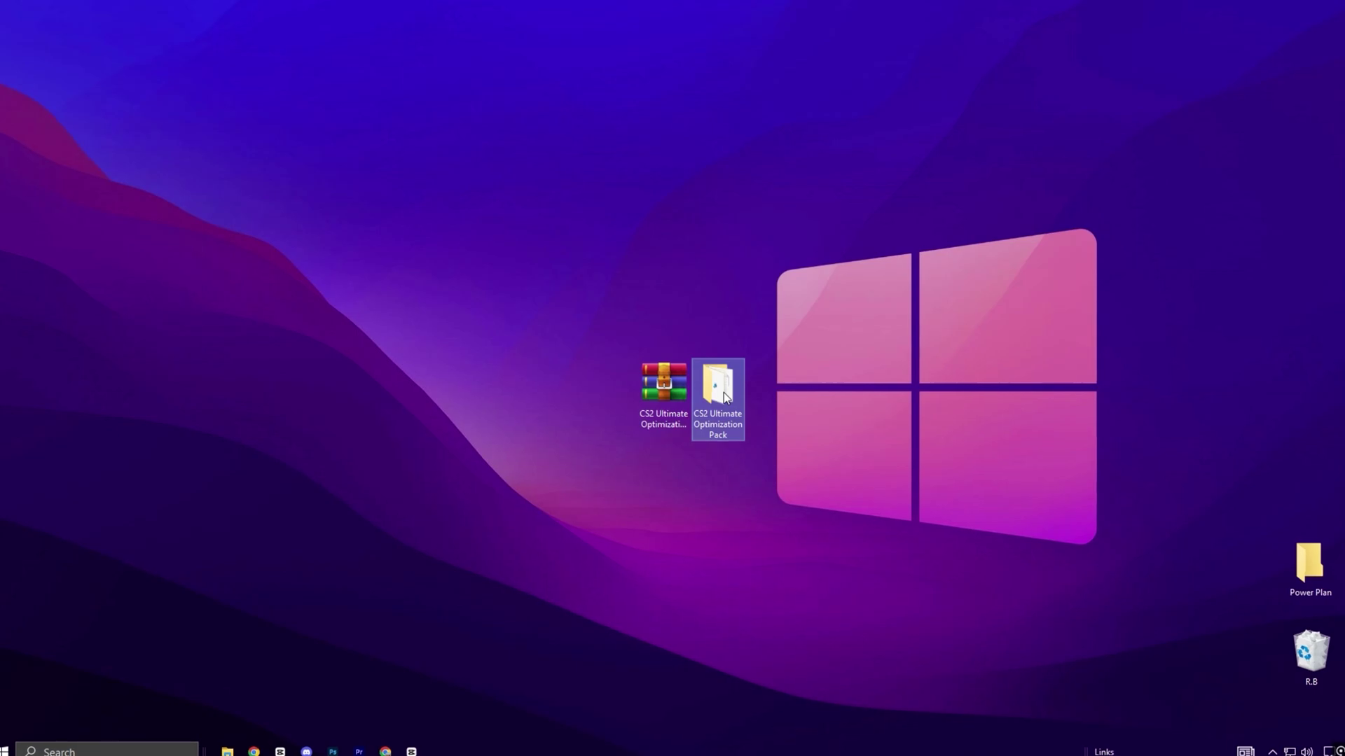
Open the CS2 Ultimate Optimization Pack folder, then its Registry Optimizations subfolder of six .reg files.
double_click(722, 392)
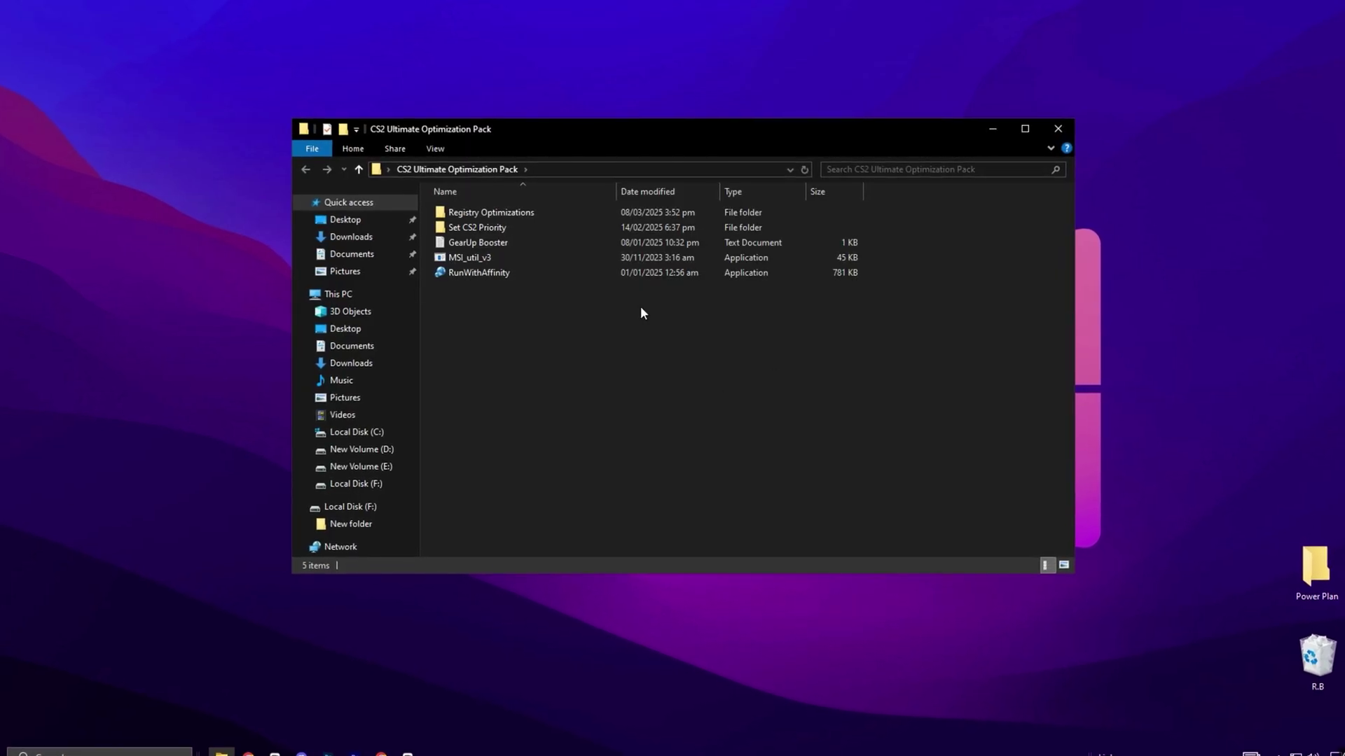
left_click(474, 214)
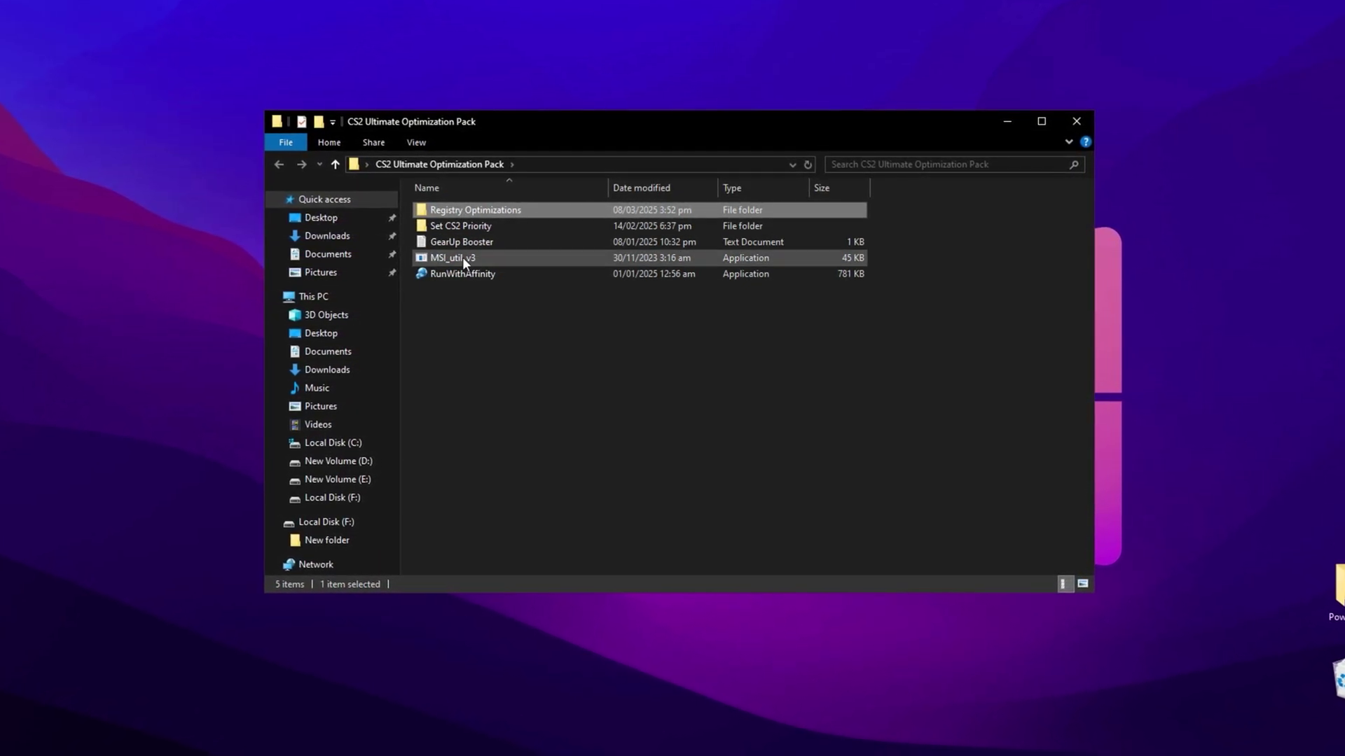
double_click(468, 212)
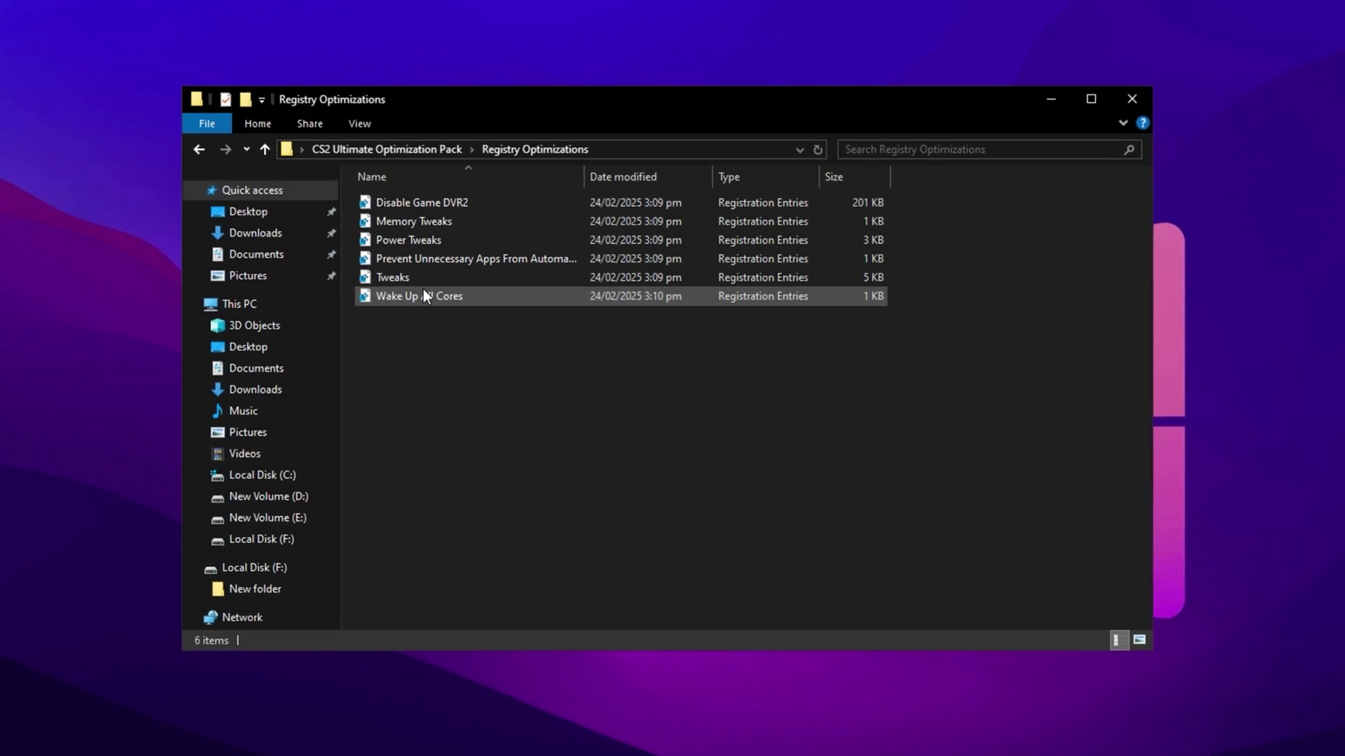
Return to the pack folder and open the Set CS2 Priority folder.
left_click(379, 150)
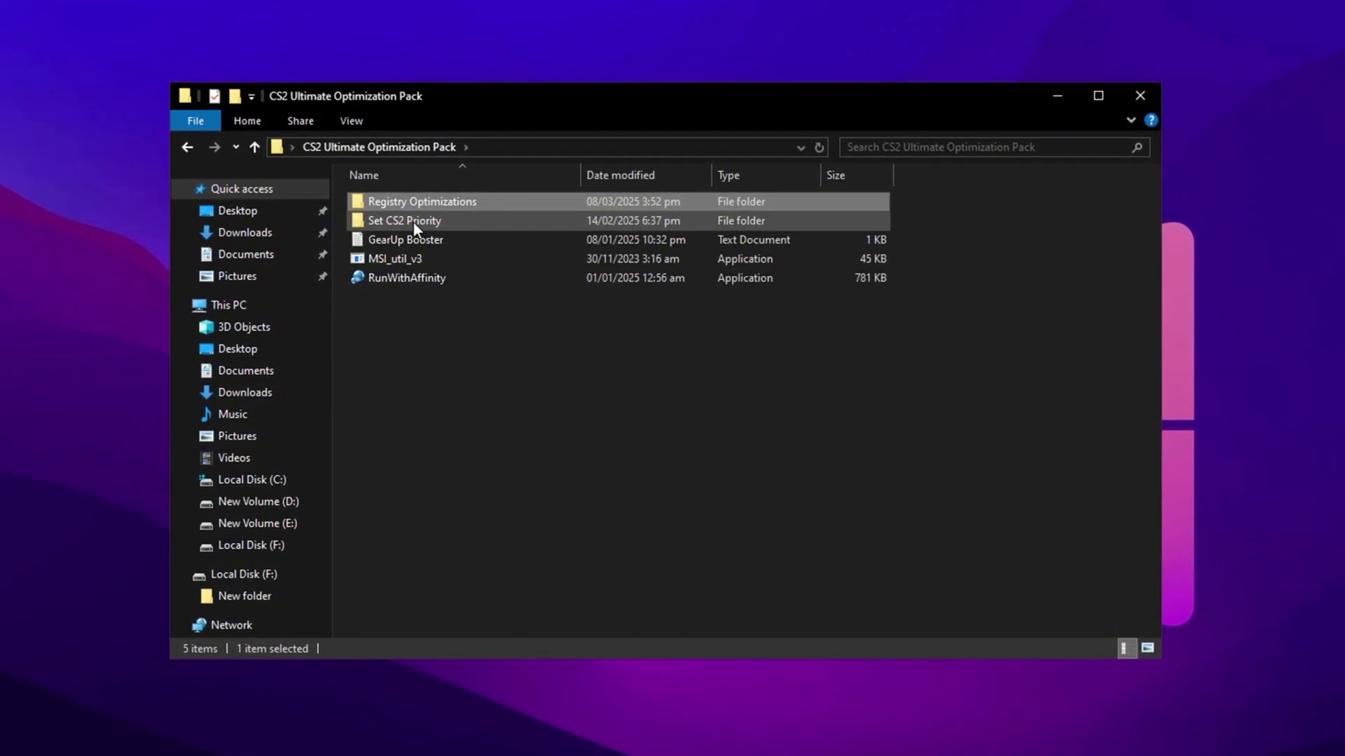
left_click(413, 223)
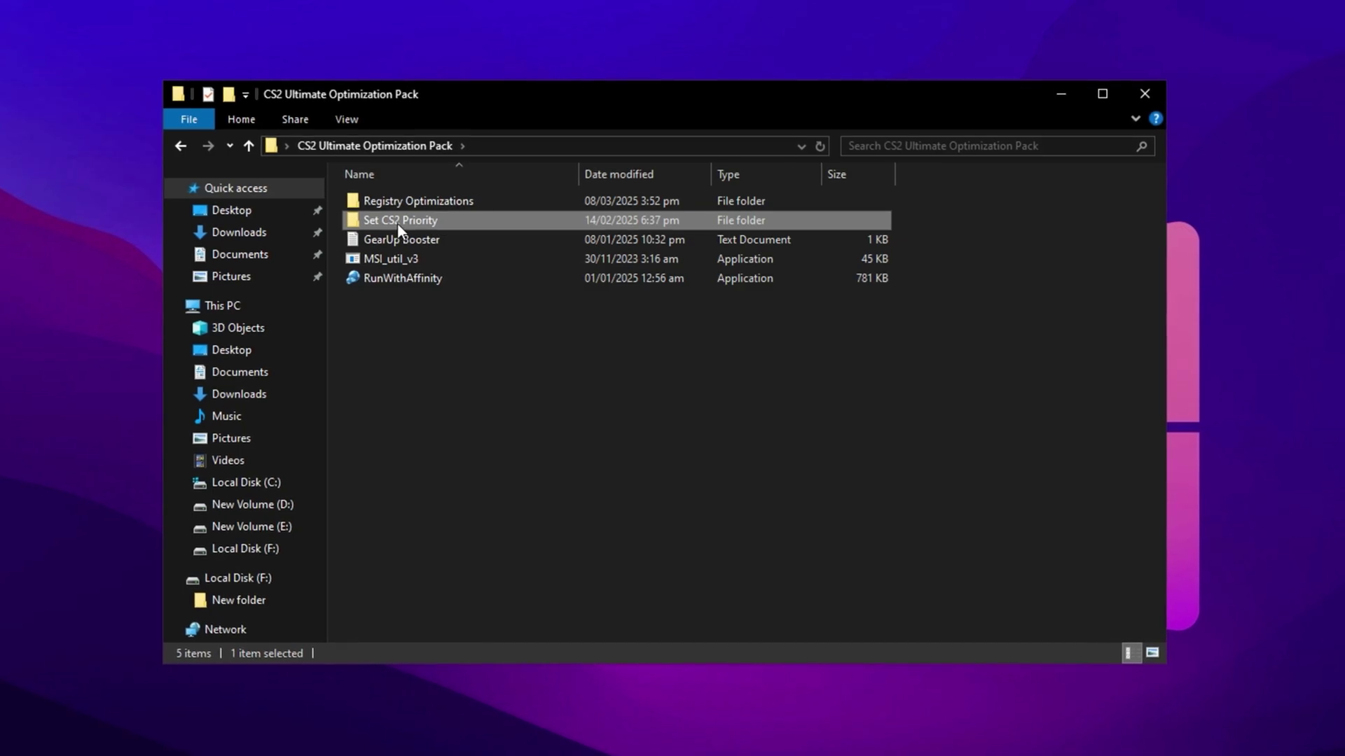
double_click(398, 222)
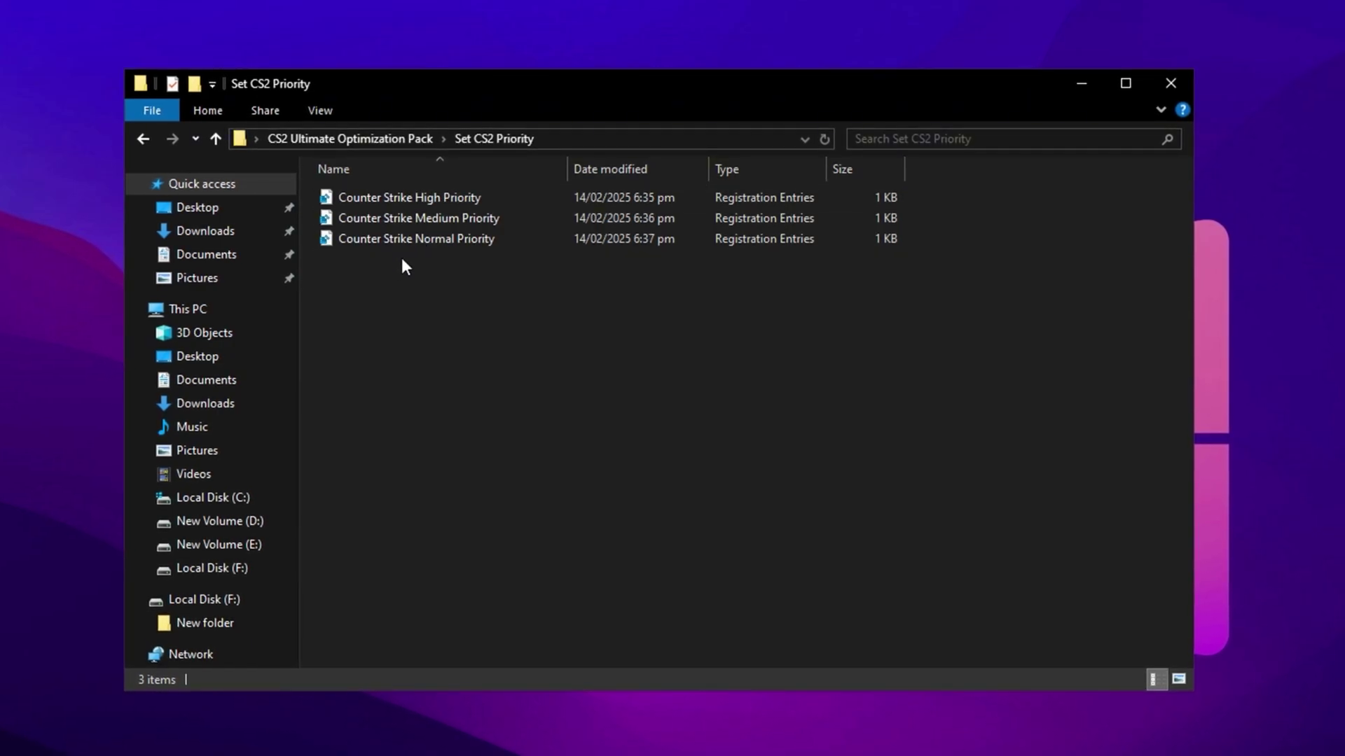
Inspect the Counter Strike Normal, Medium and High Priority registry files, then clear the selection.
left_click(428, 241)
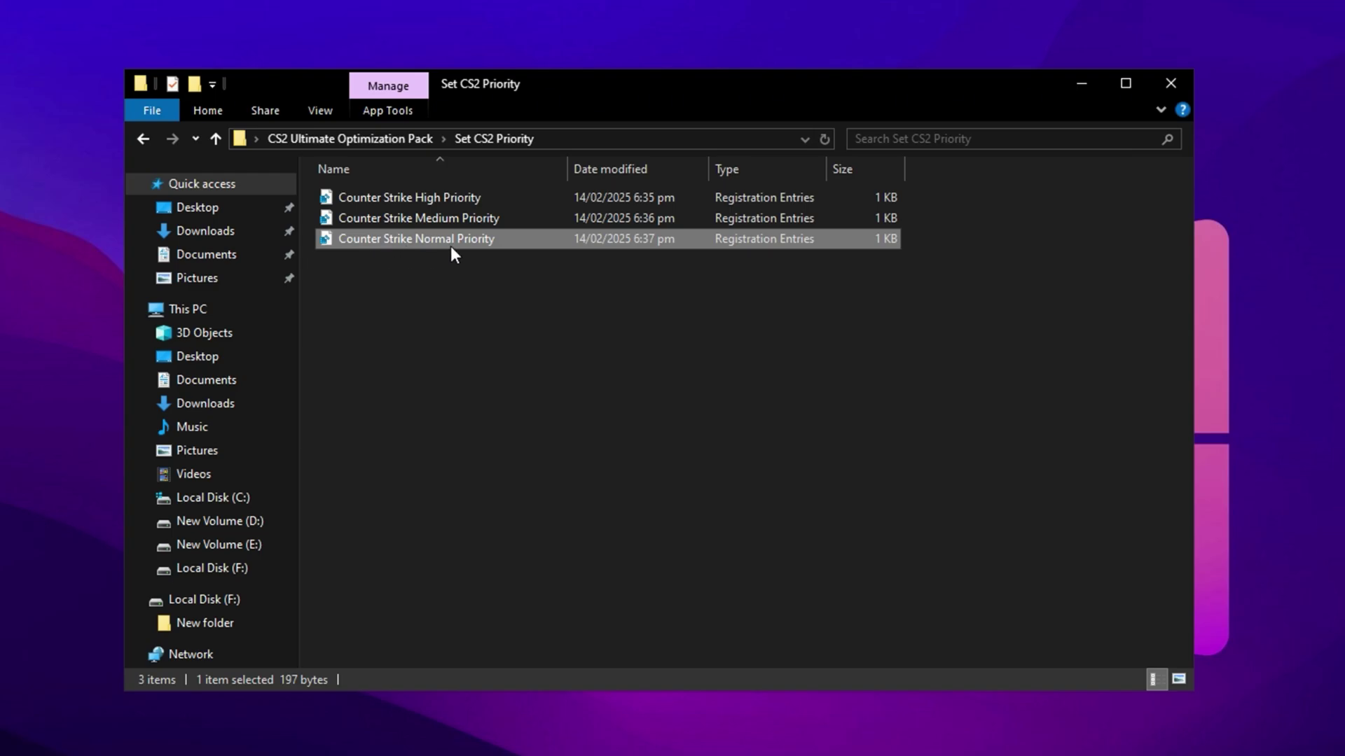
left_click(419, 219)
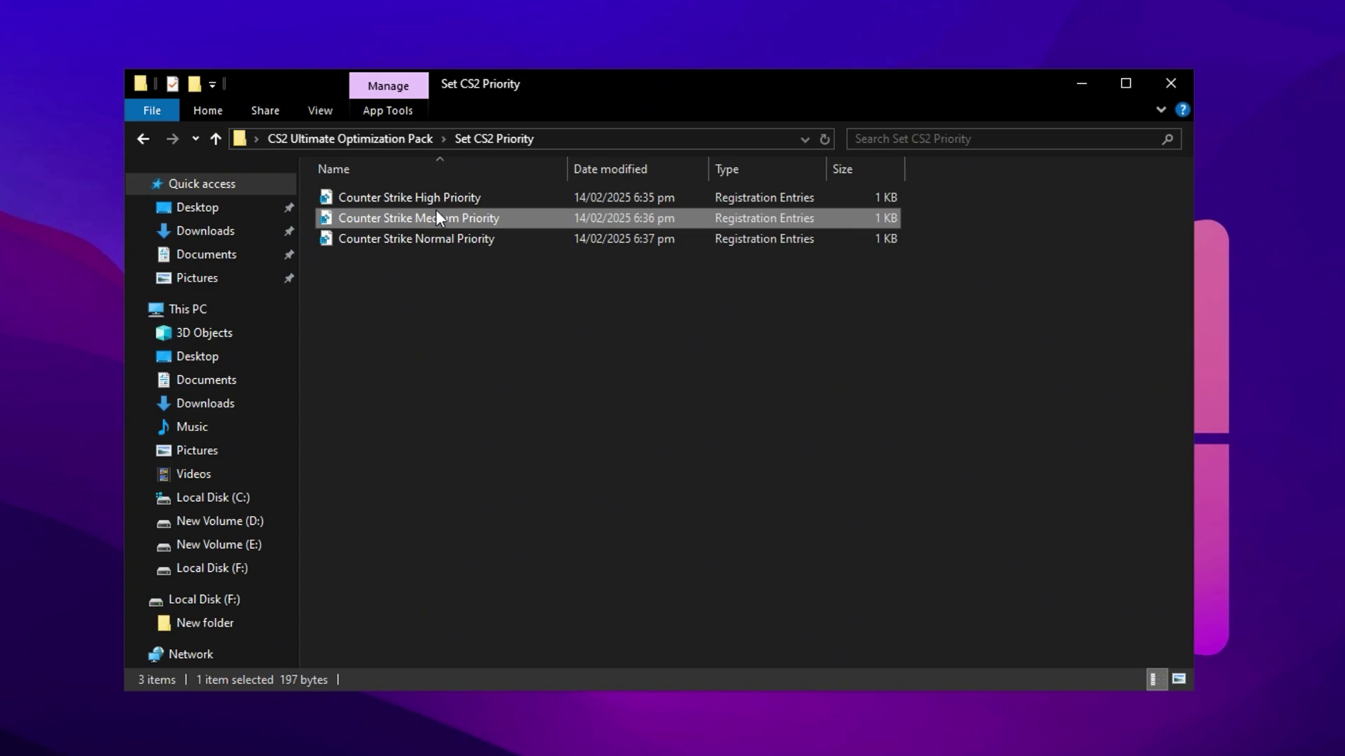
left_click(426, 196)
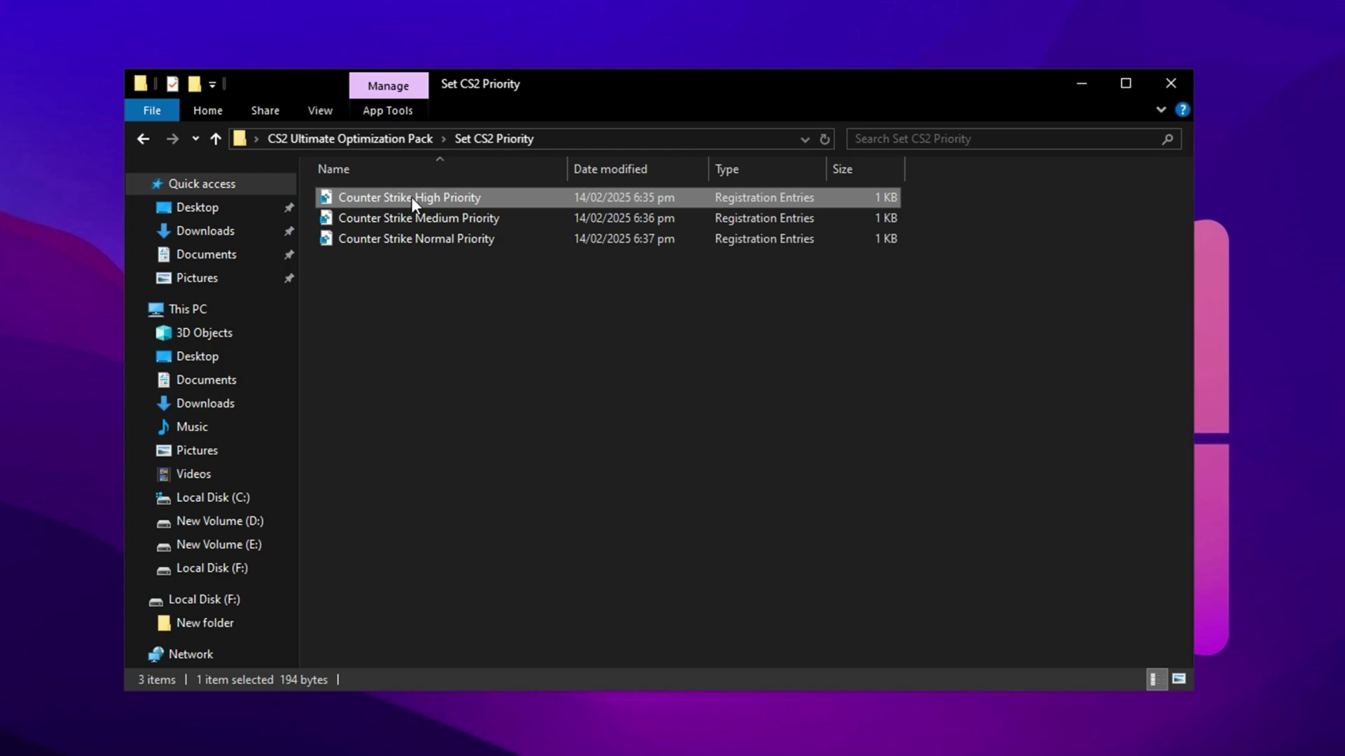
left_click(405, 274)
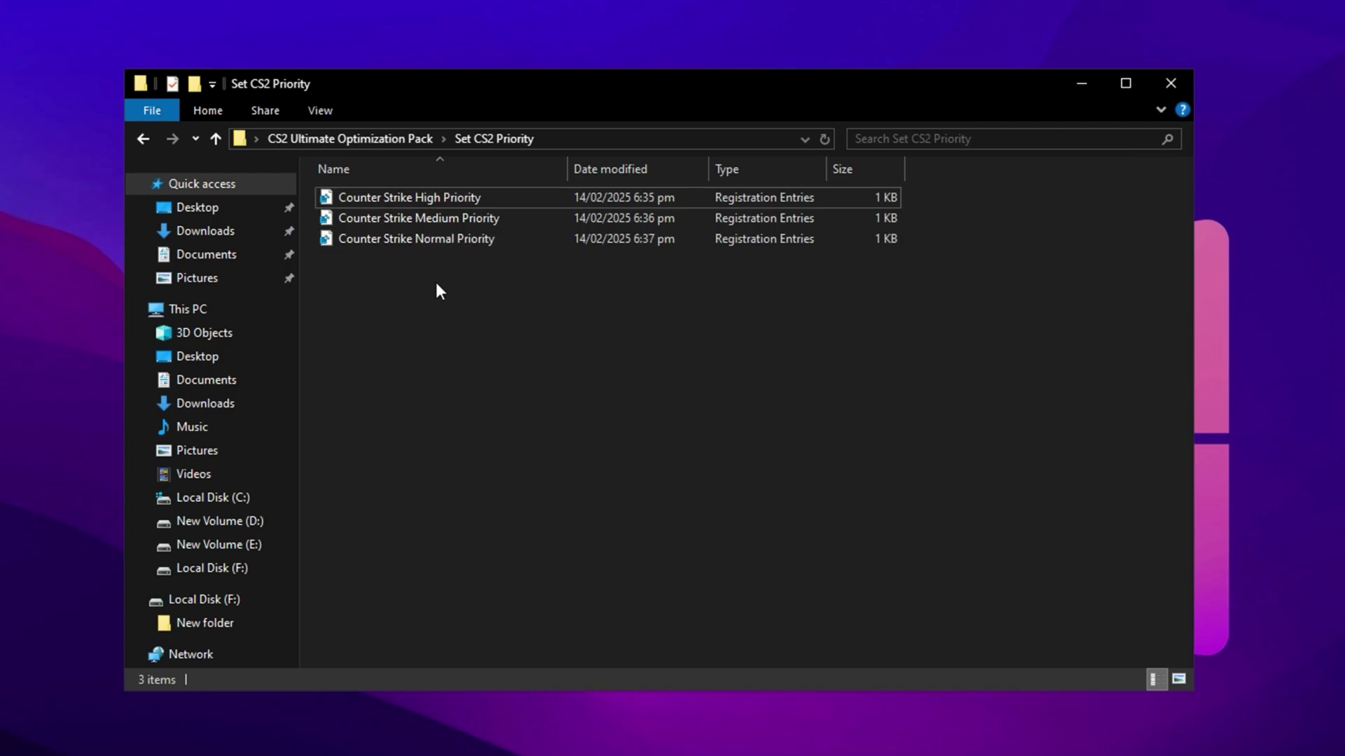
Go back to the pack folder and launch RunWithAffinity.
left_click(339, 143)
left_click(381, 281)
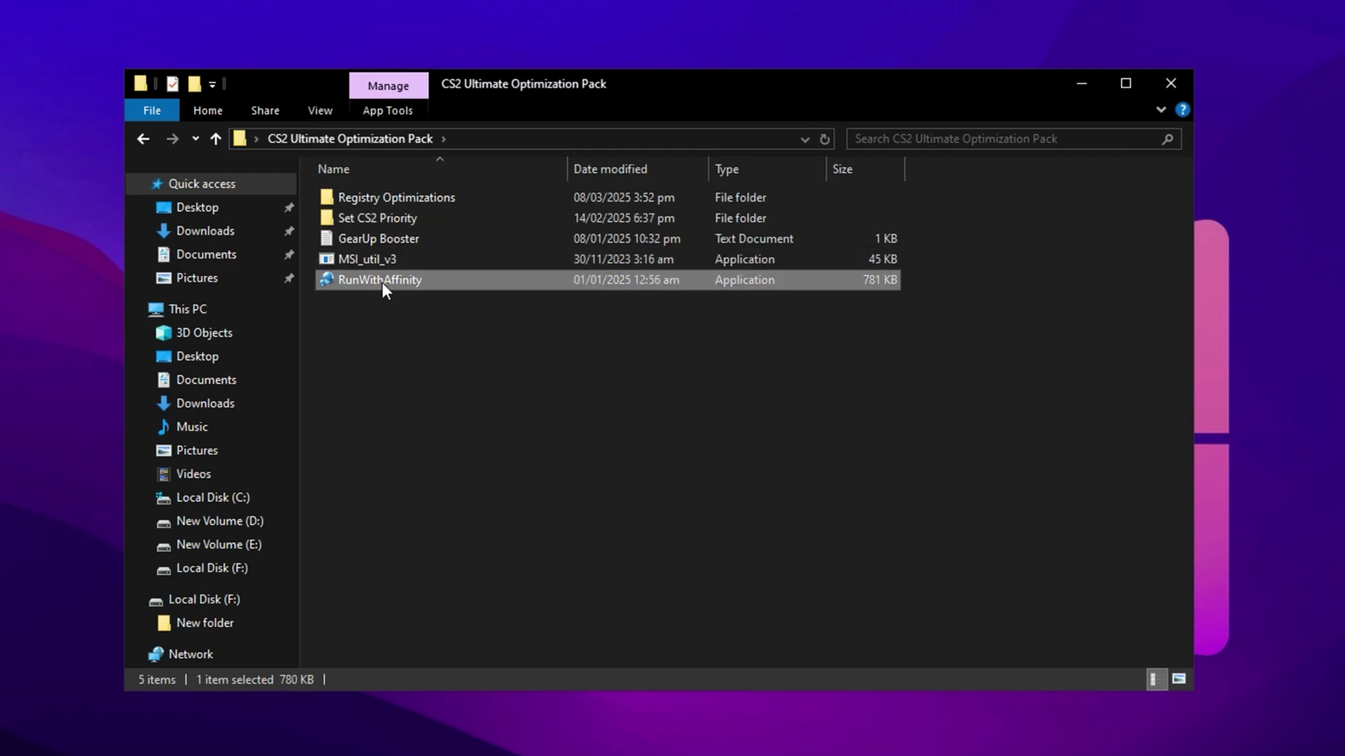
double_click(394, 284)
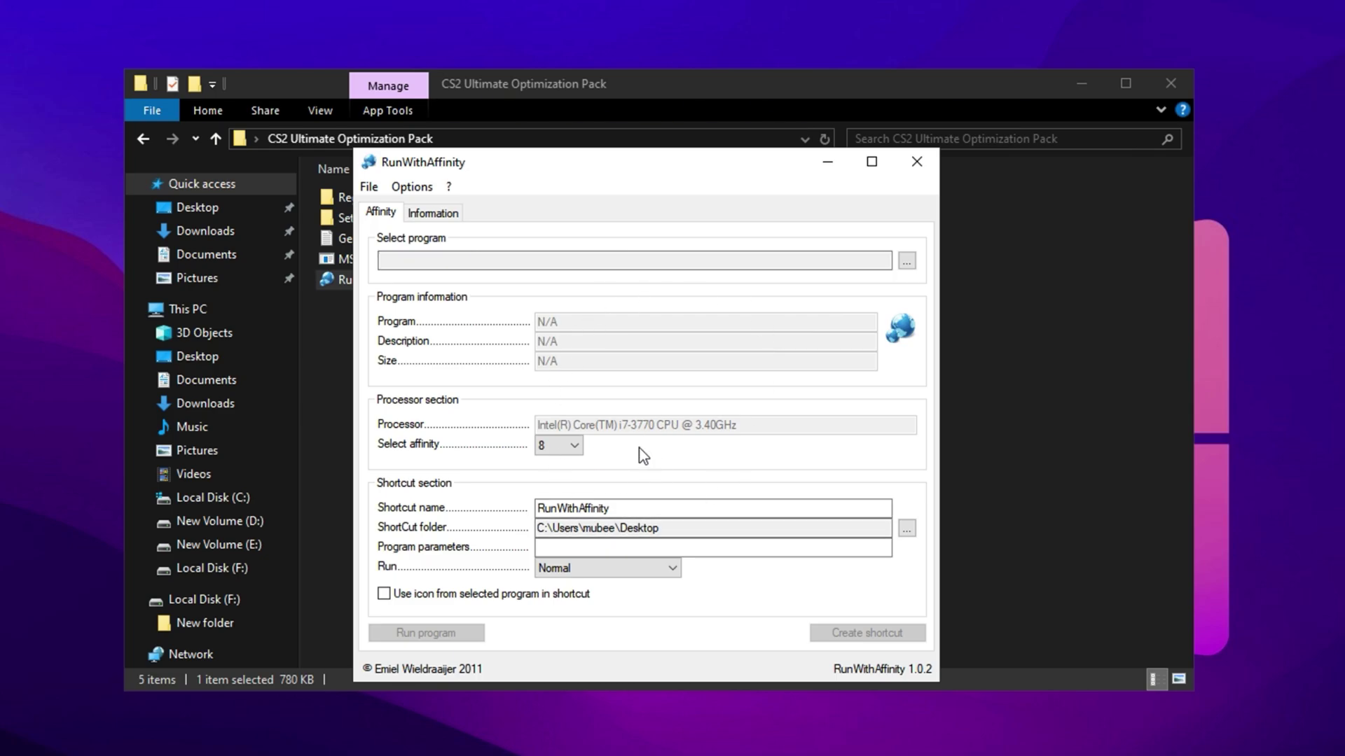
Browse to D:\SteamLibrary\steamapps\common\Counter-Strike Global Offensive\game\bin\win64 and choose cs2.exe.
left_click(906, 265)
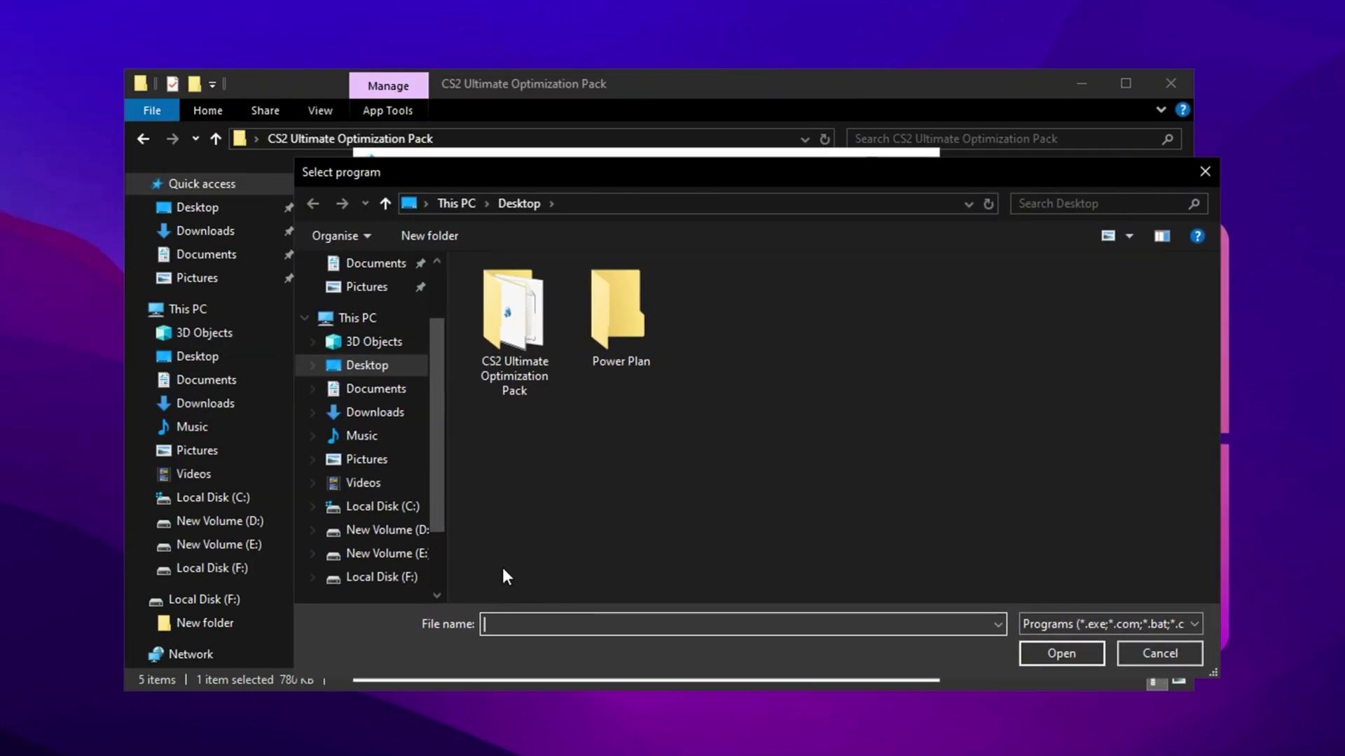
left_click(413, 530)
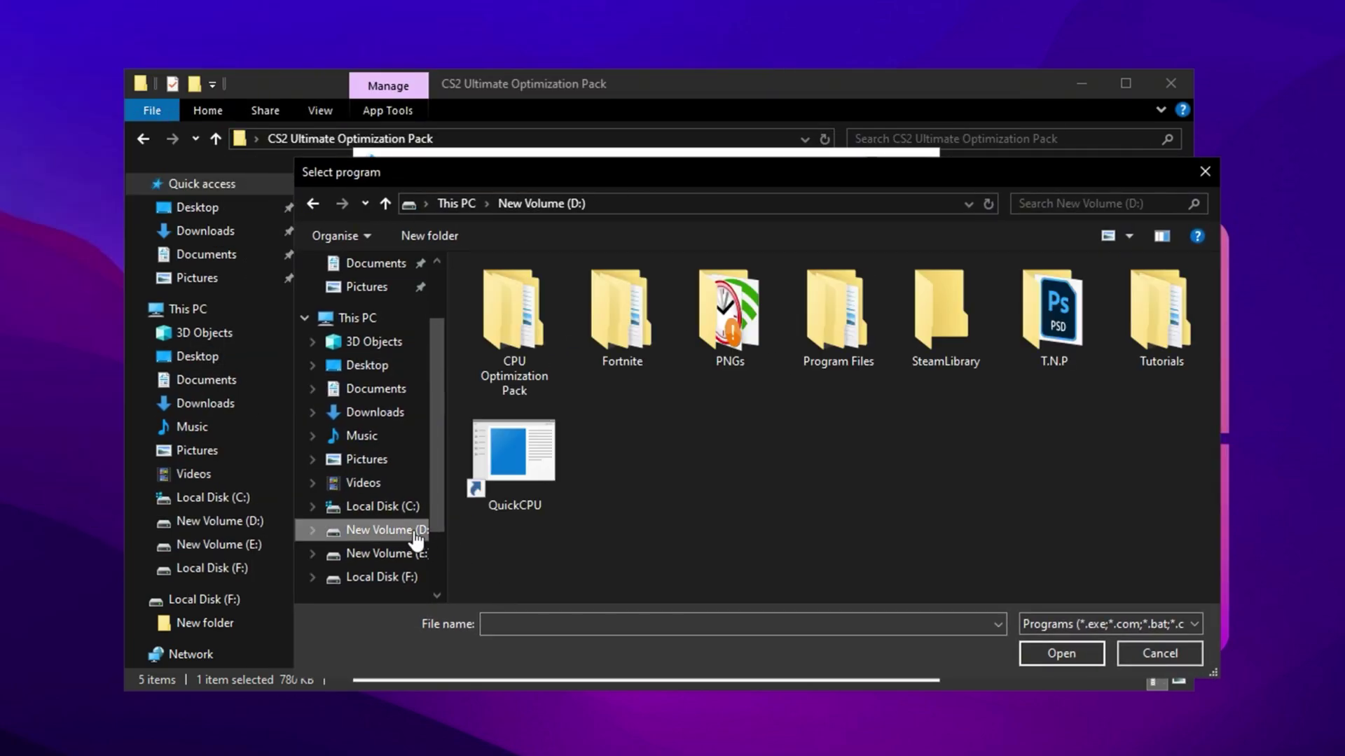
double_click(945, 318)
double_click(573, 291)
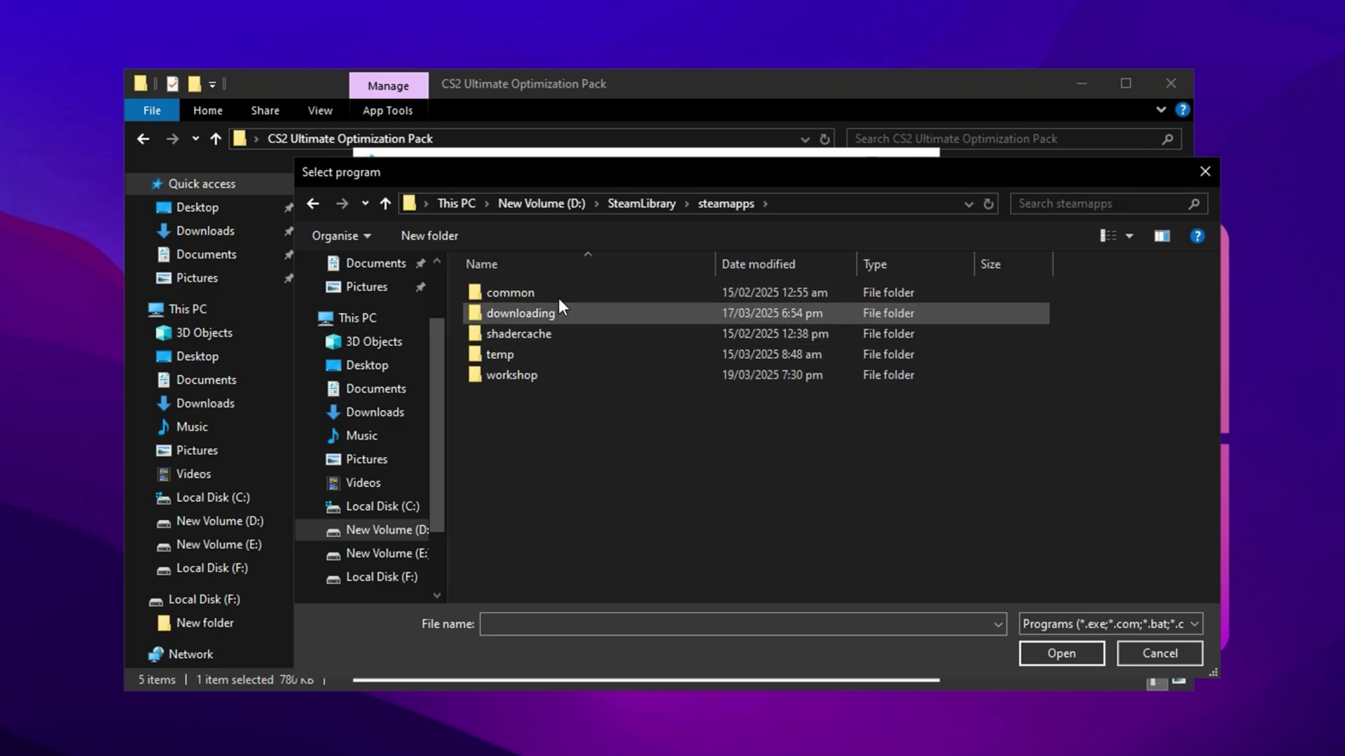
double_click(557, 297)
double_click(565, 288)
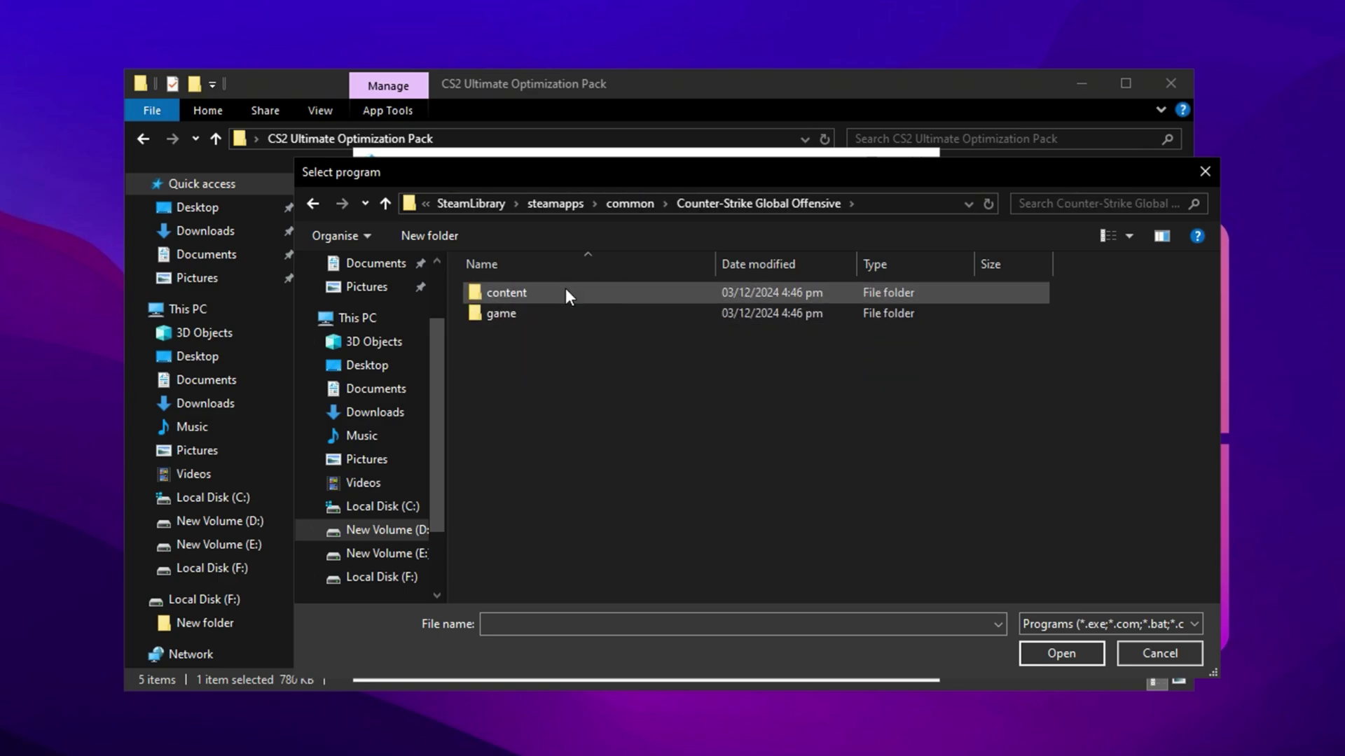
double_click(543, 314)
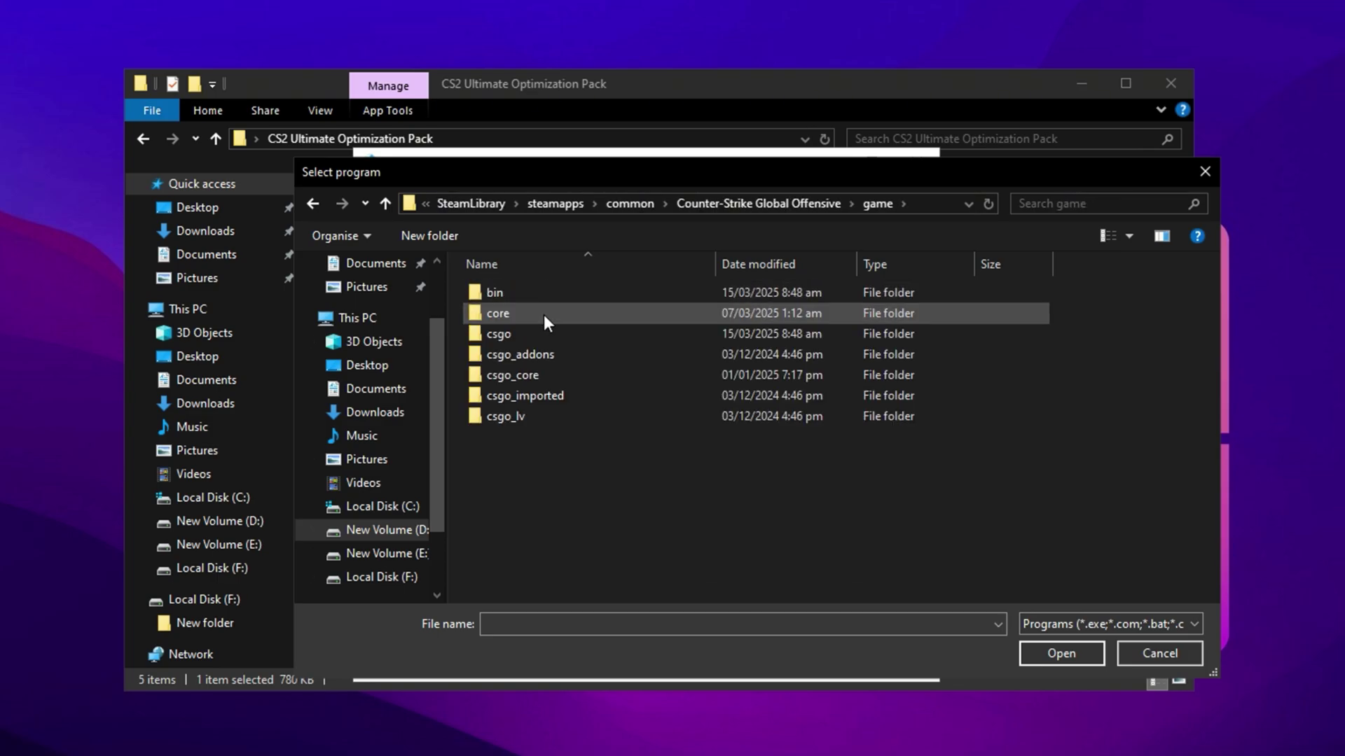
double_click(592, 290)
double_click(592, 290)
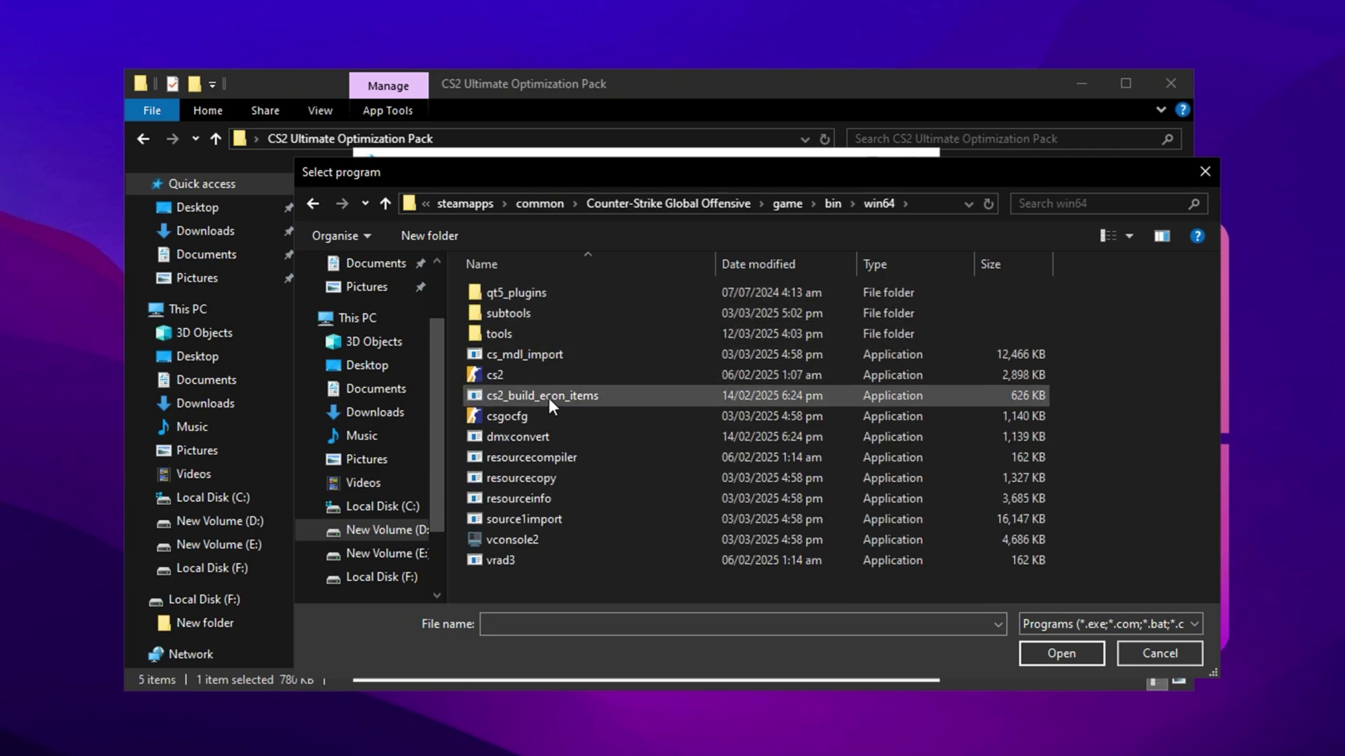
left_click(607, 375)
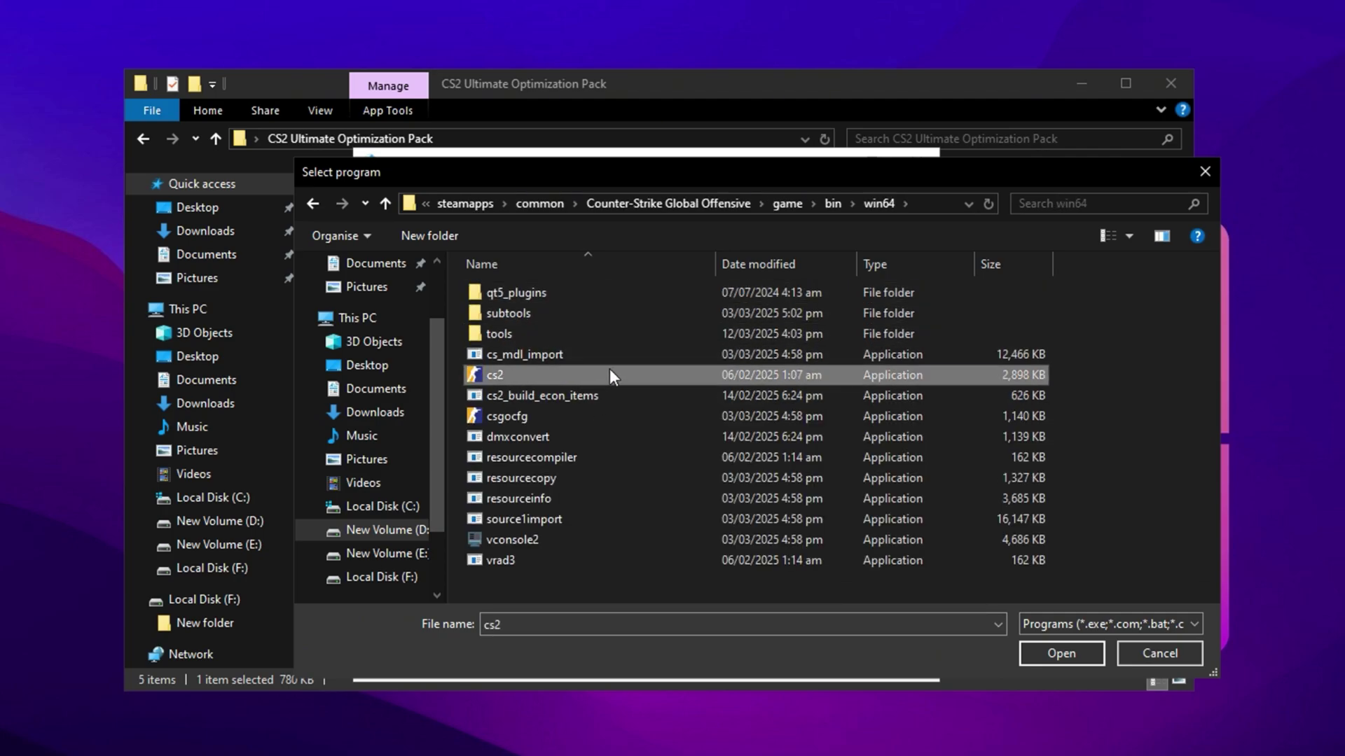
double_click(570, 376)
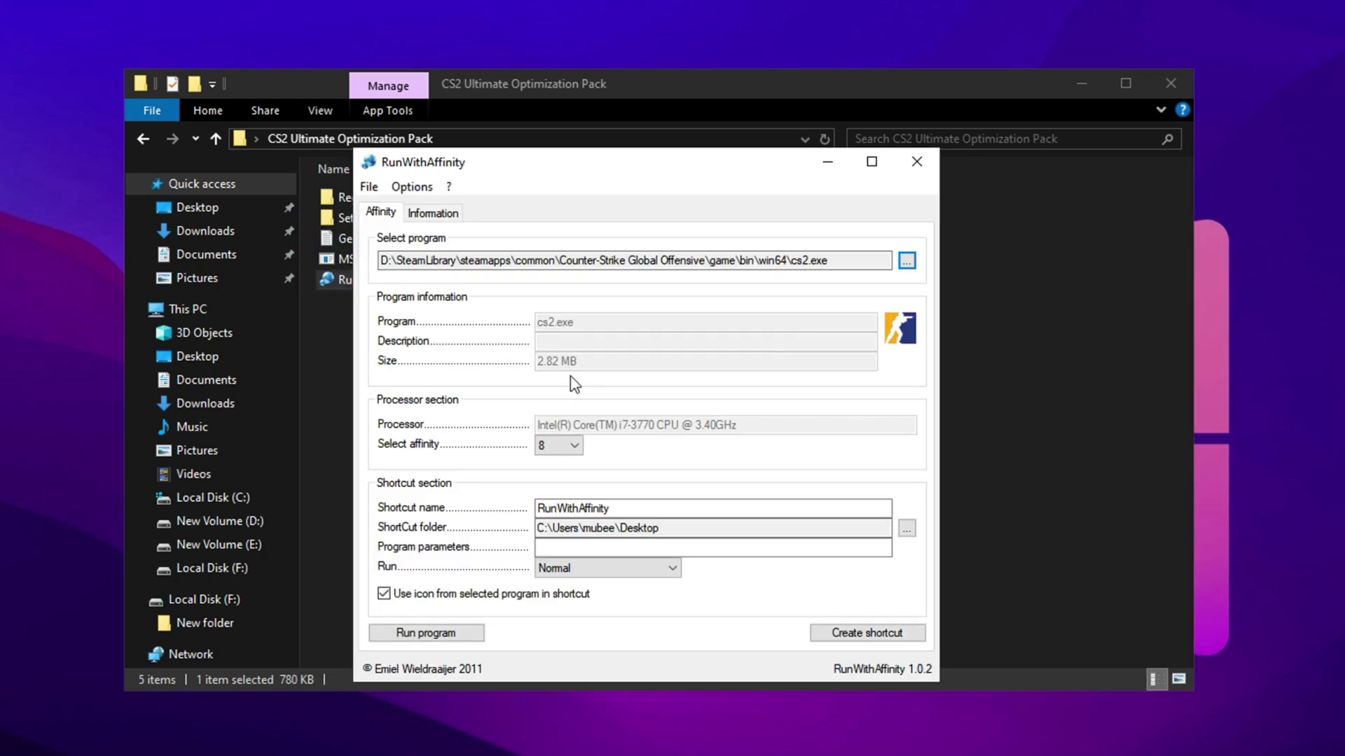
Check the processor affinity options and keep the affinity at 8.
left_click(571, 447)
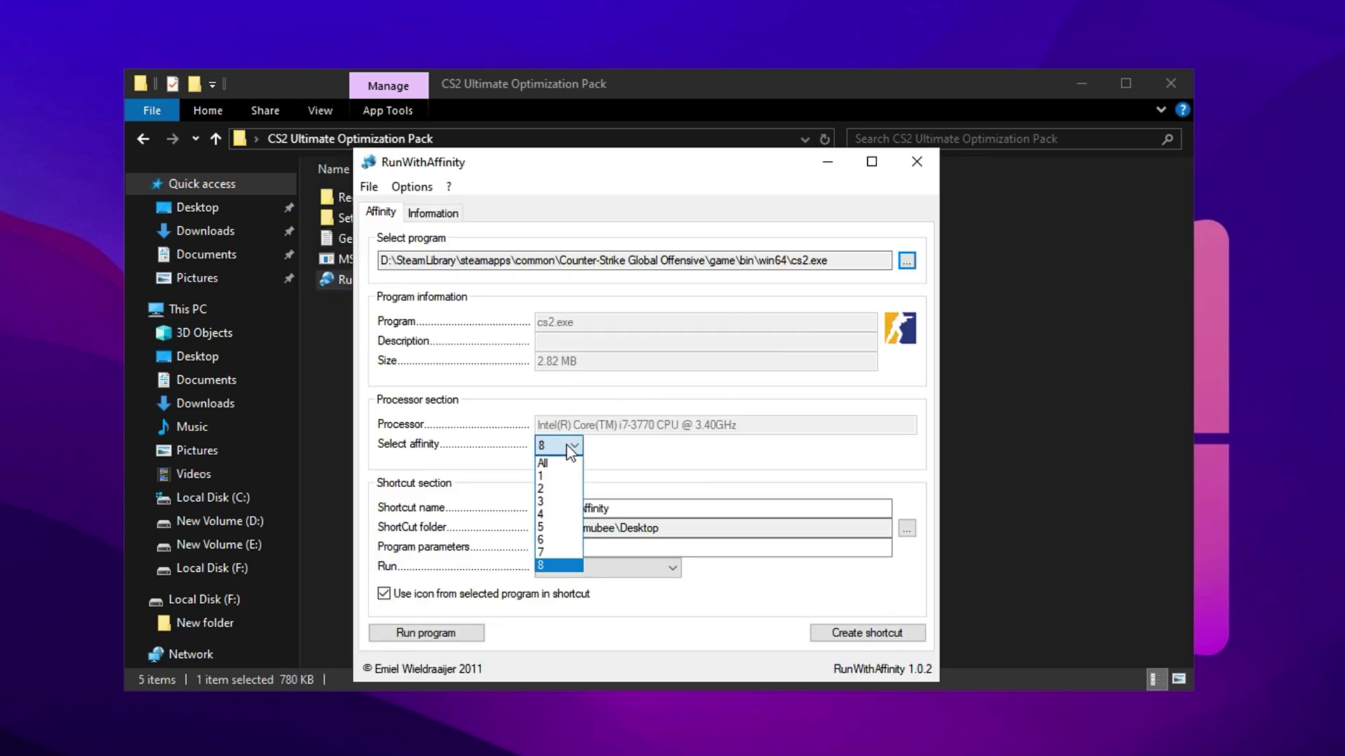
left_click(564, 570)
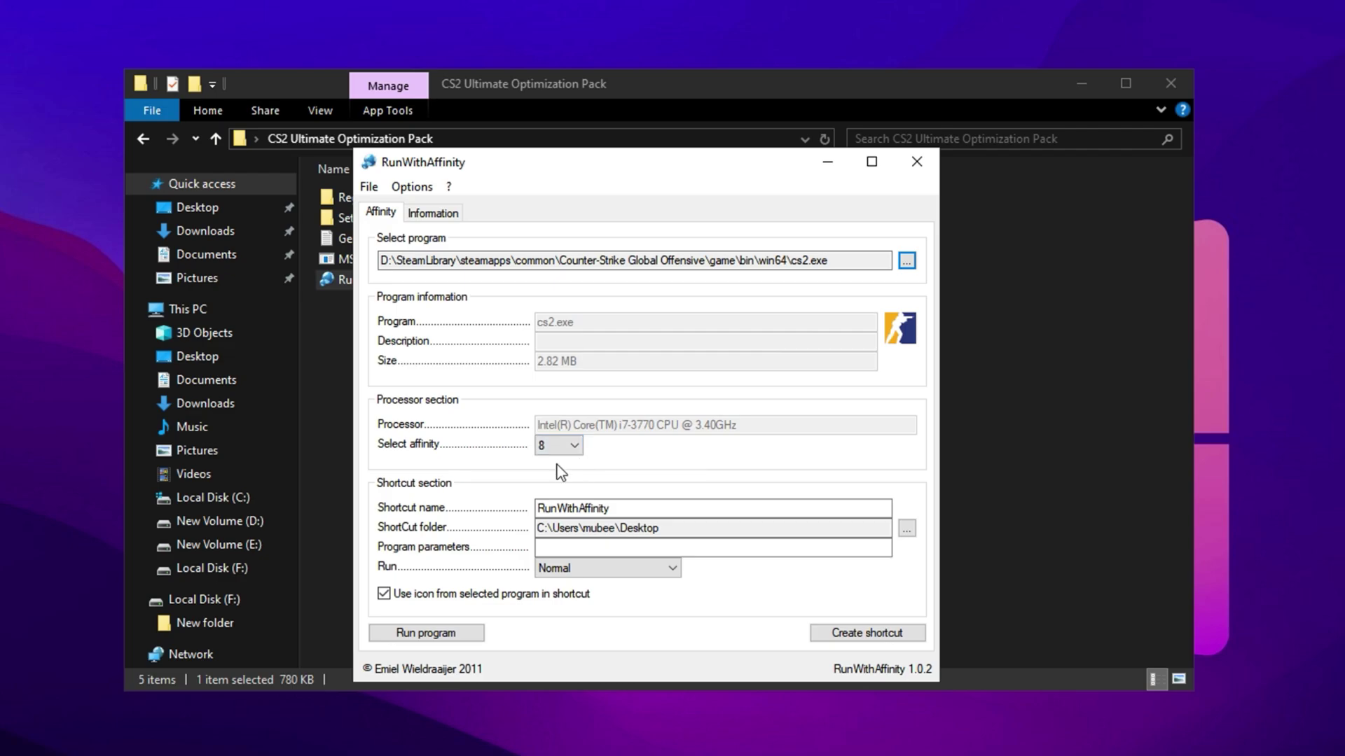
left_click(574, 449)
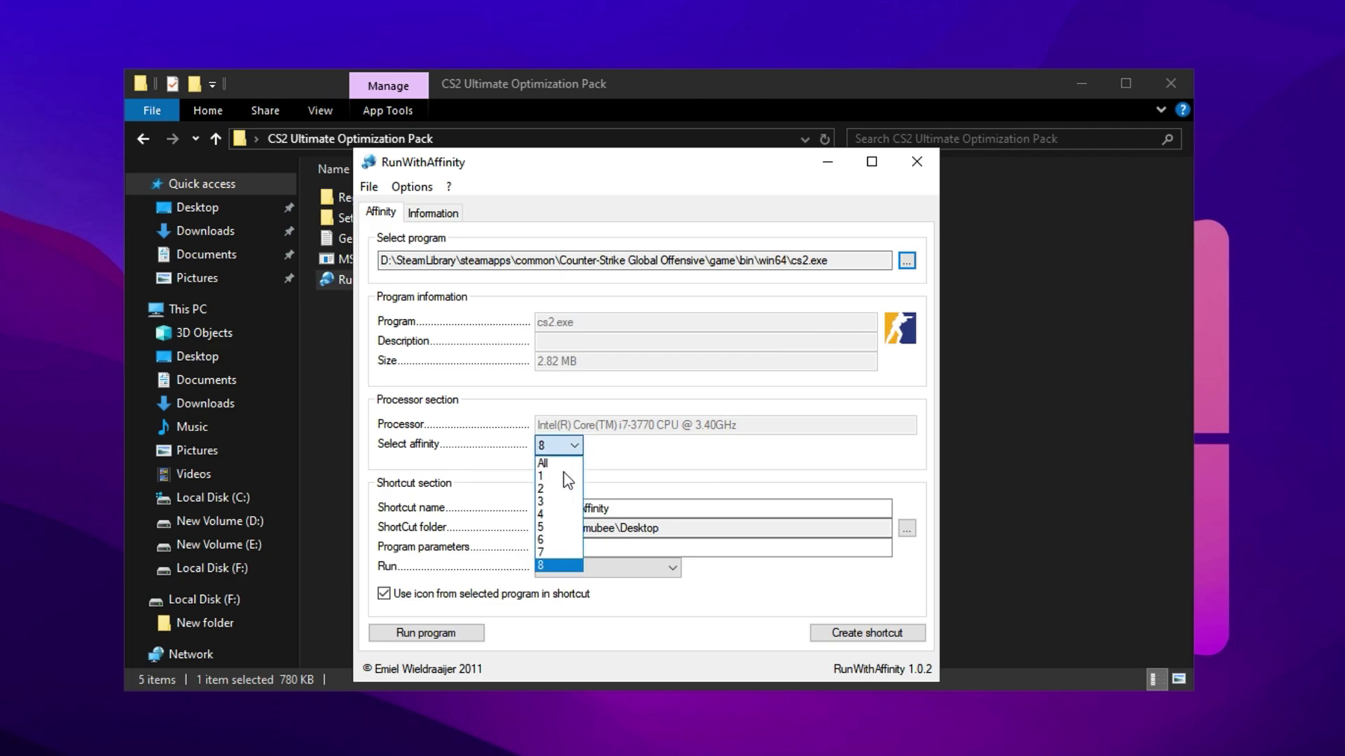
left_click(561, 566)
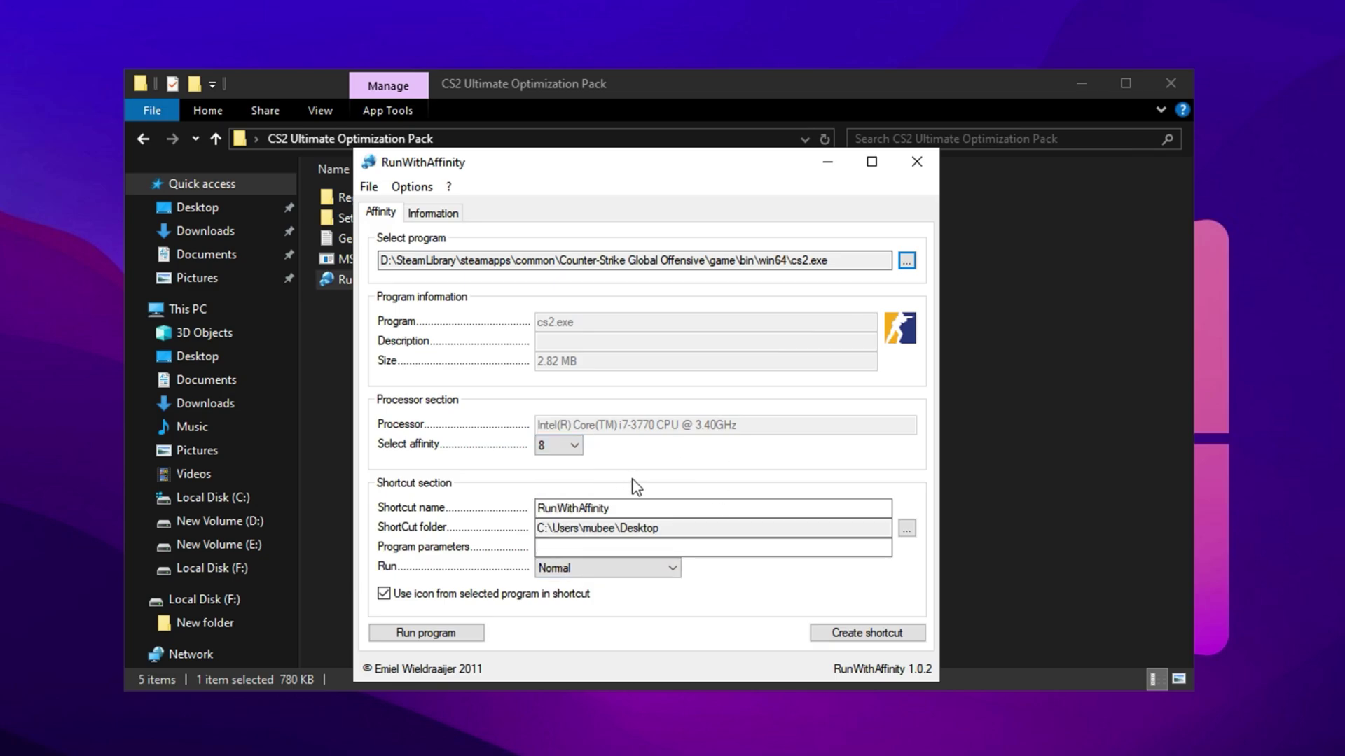
Create the RunWithAffinity desktop shortcut for cs2.exe and dismiss the confirmation.
left_click(850, 634)
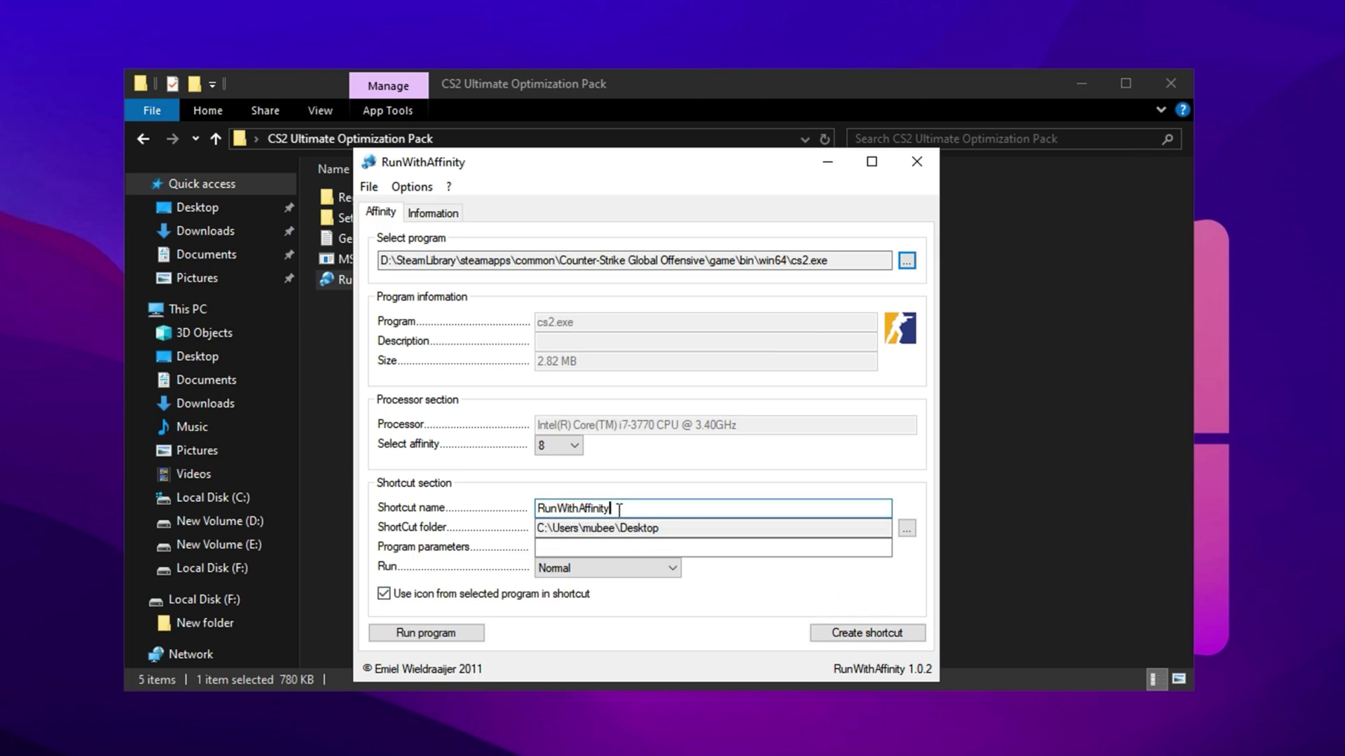
left_click(688, 529)
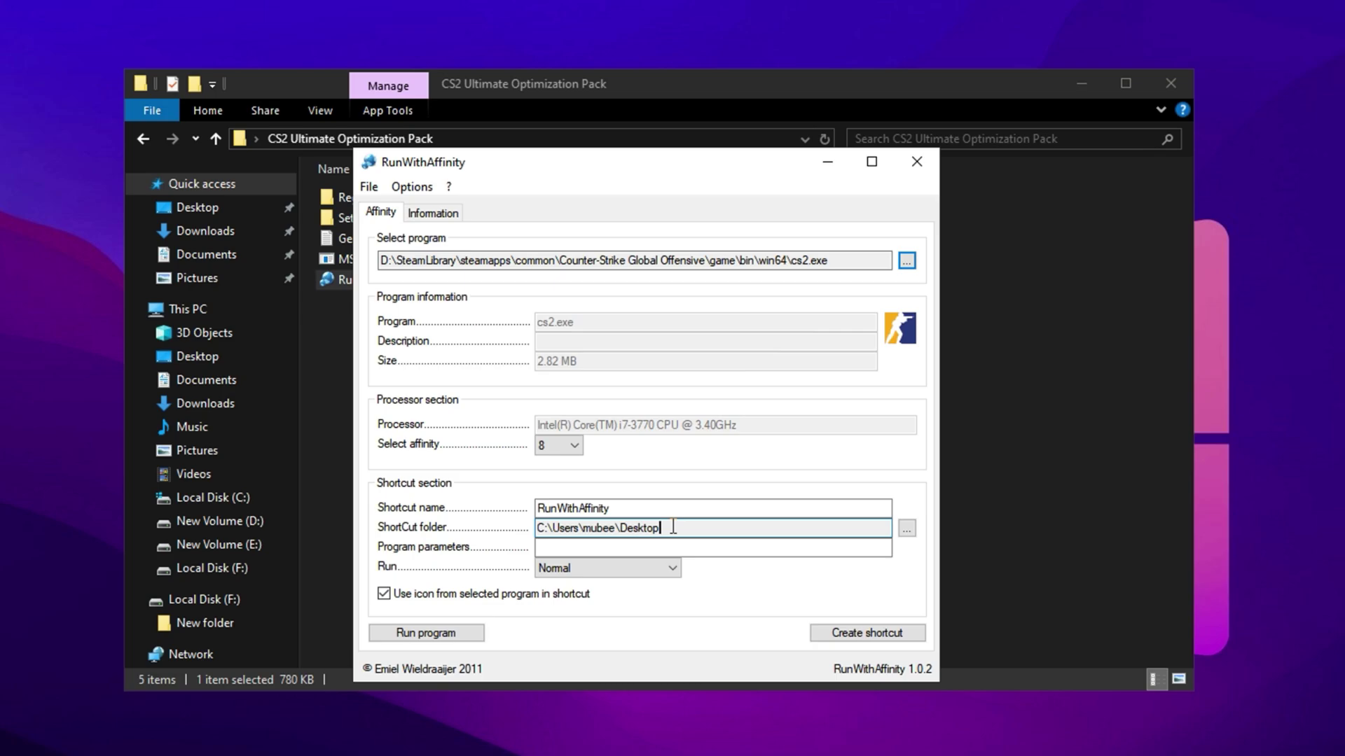
left_click(841, 634)
left_click(696, 488)
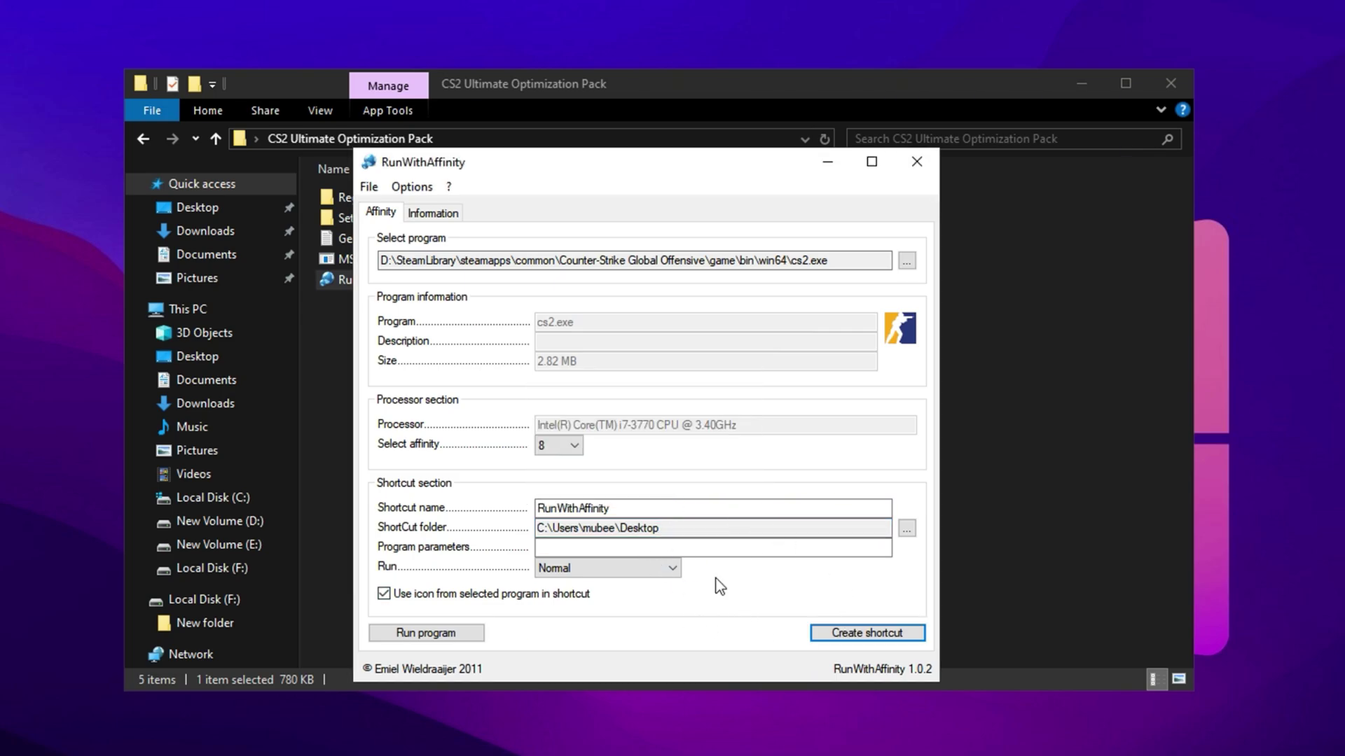
Close RunWithAffinity and run MSI_util_v3 as administrator.
left_click(916, 161)
left_click(429, 348)
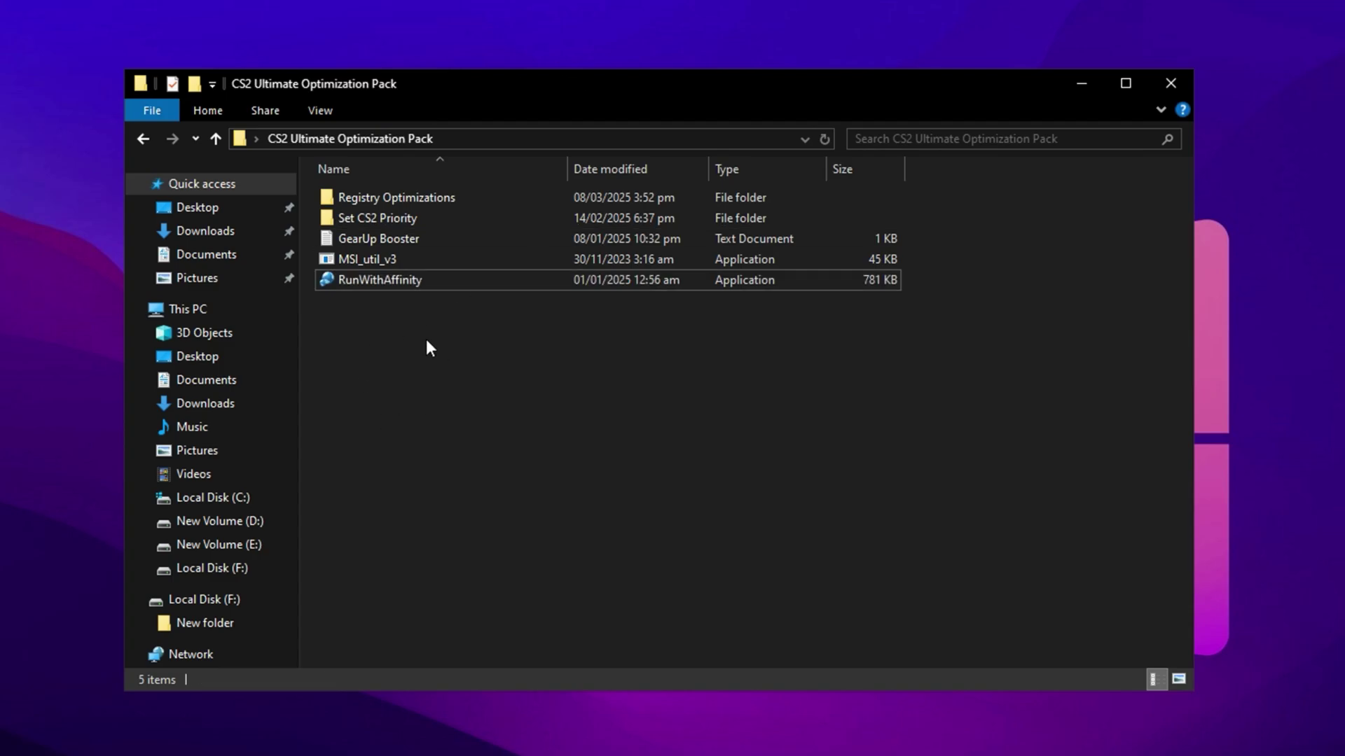
right_click(389, 258)
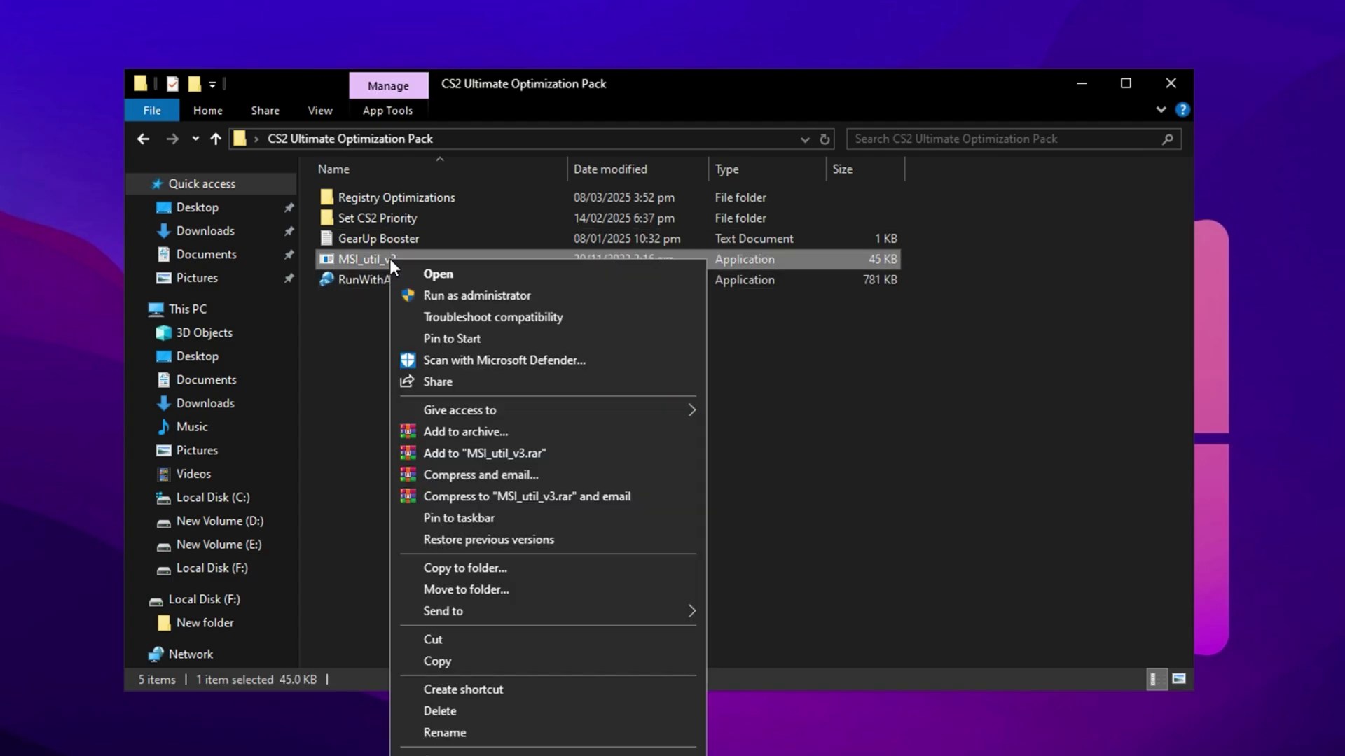
left_click(433, 297)
left_click(567, 557)
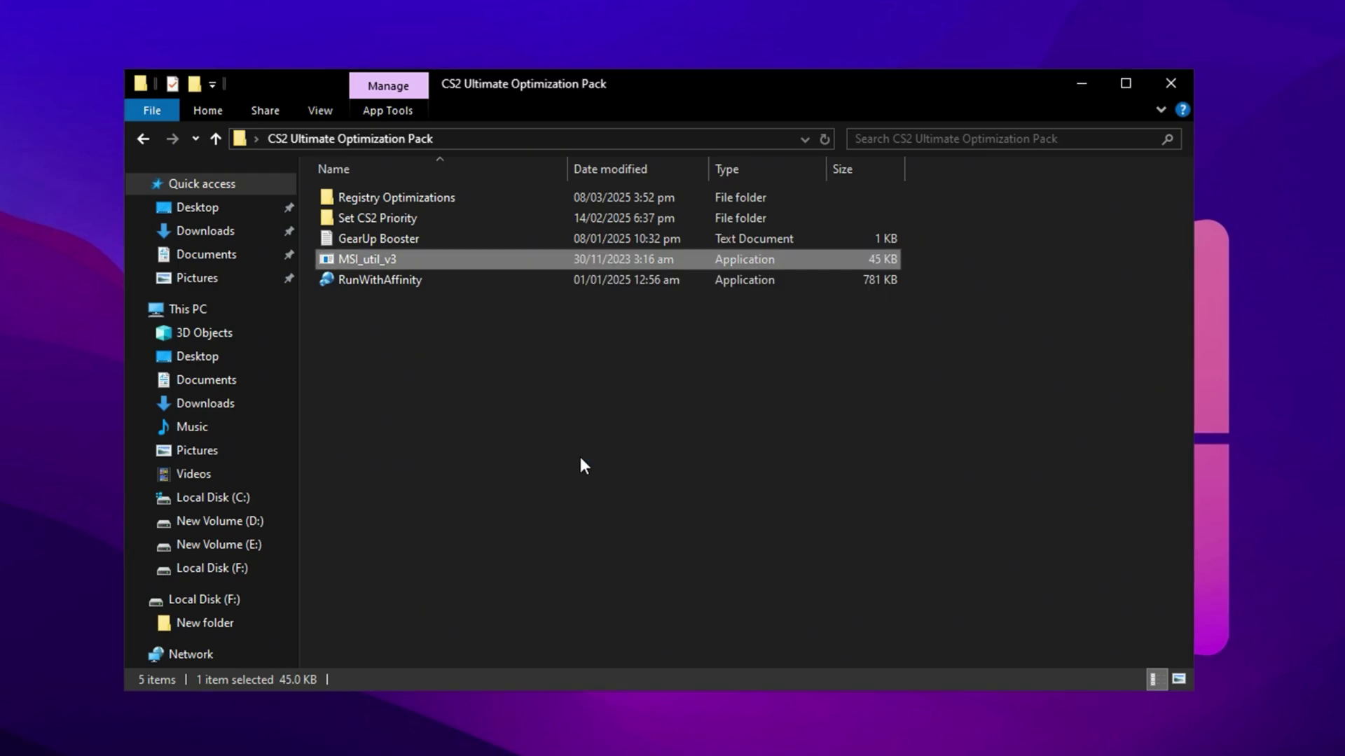
left_click_drag(154, 3, 530, 88)
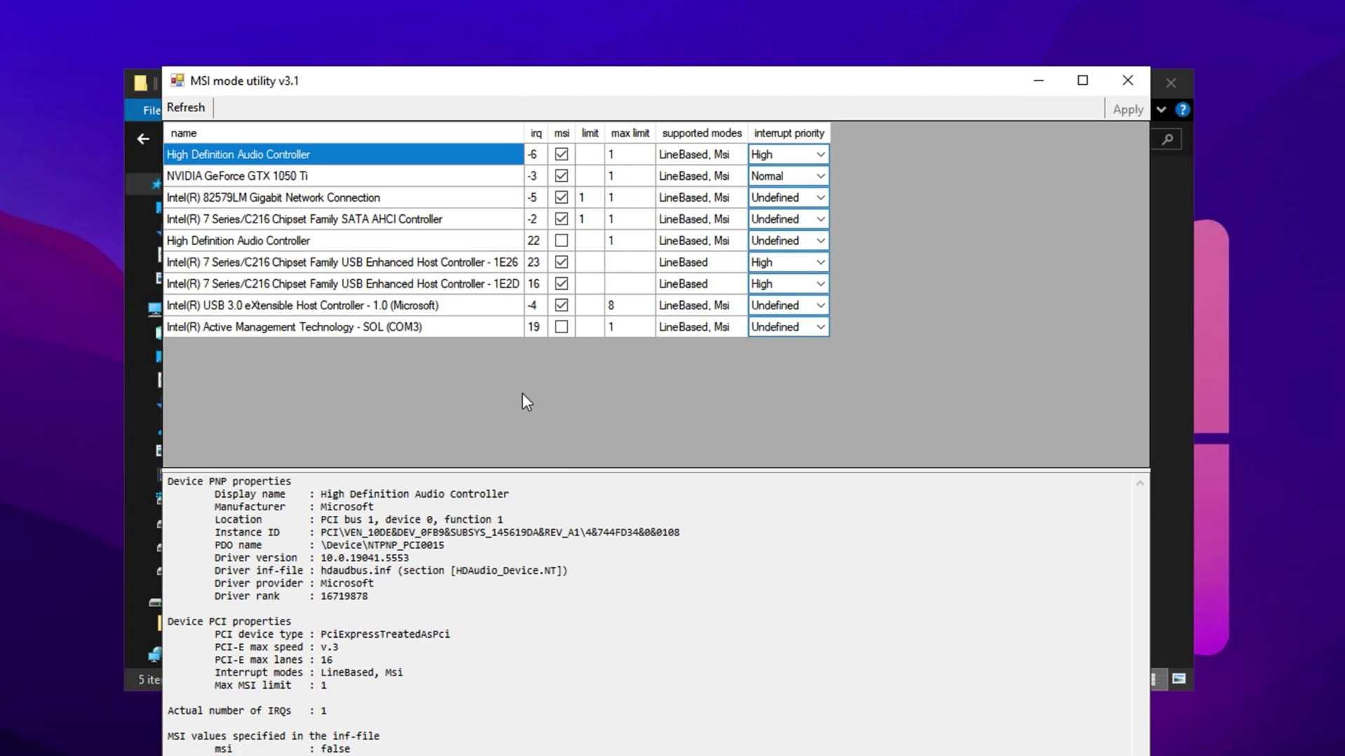
Keep MSI mode on for the Intel 82579LM adapter and set its interrupt priority to High.
left_click(373, 175)
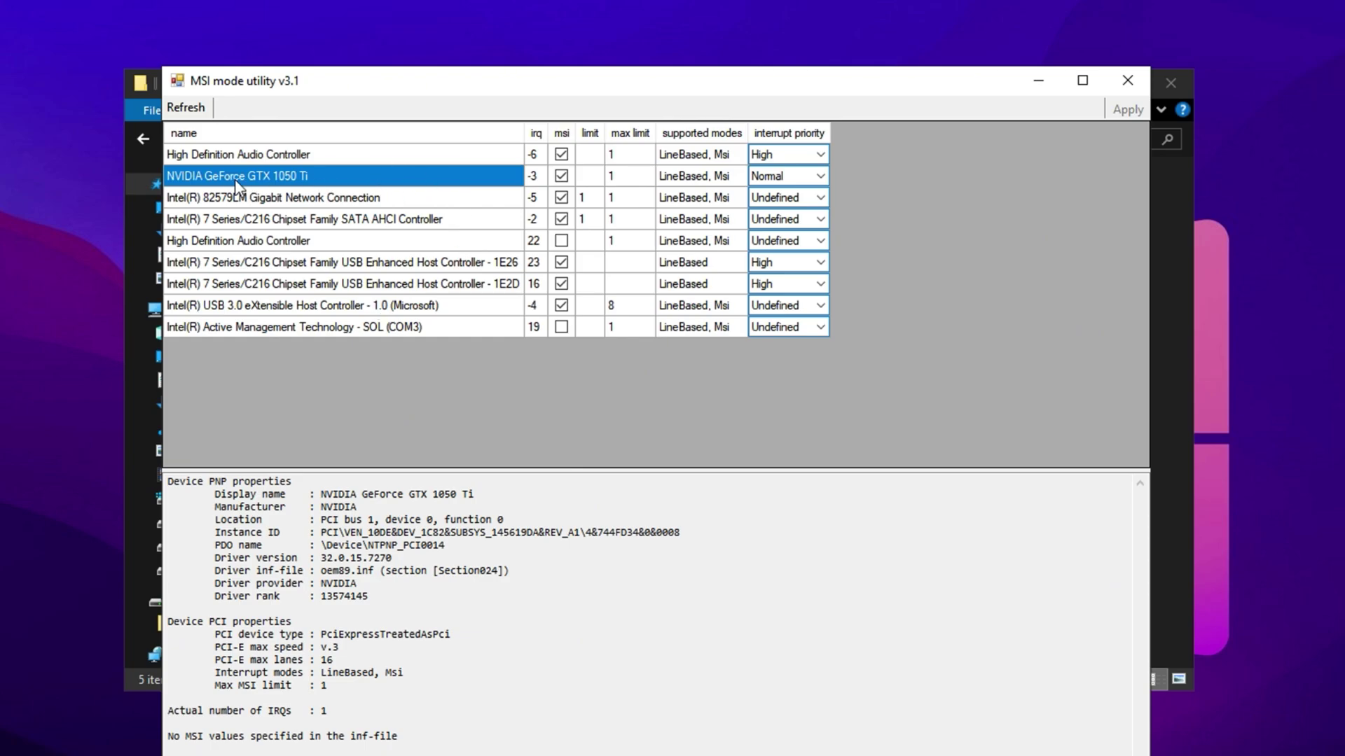
left_click(252, 199)
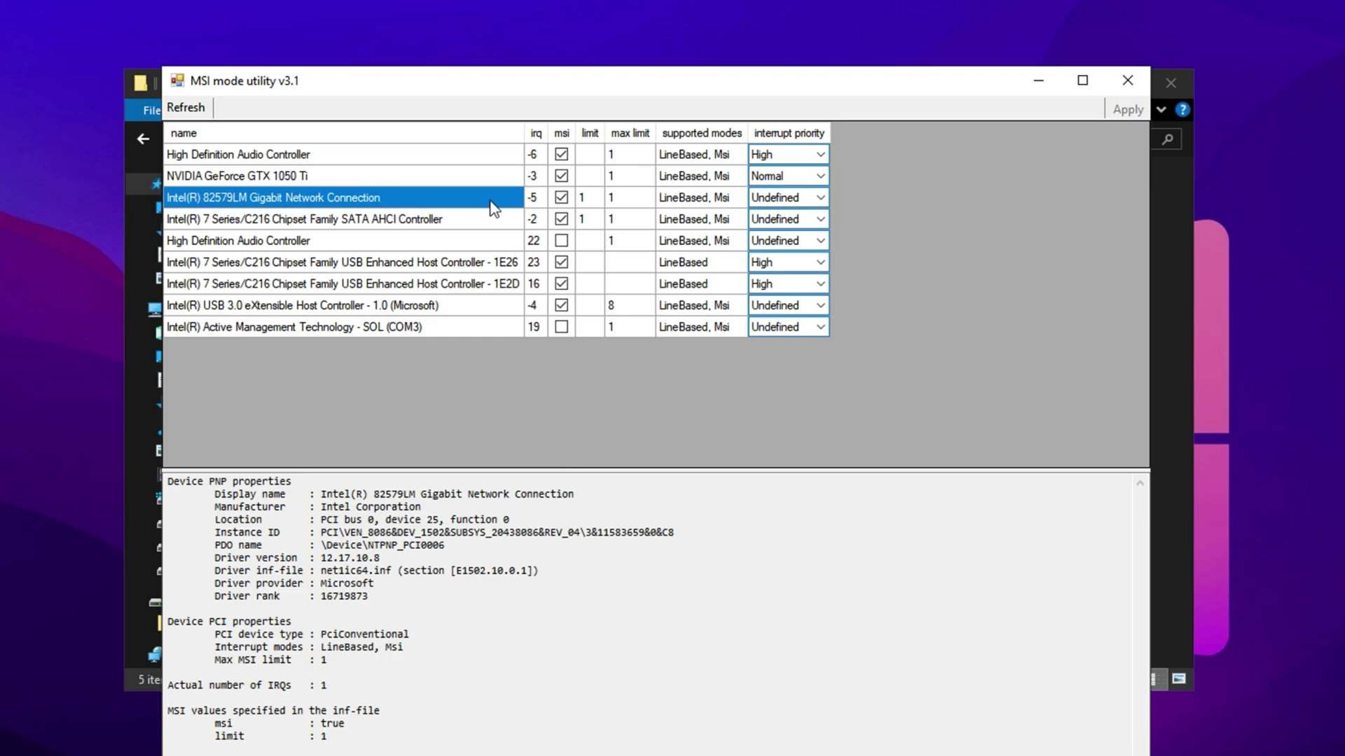
left_click(563, 200)
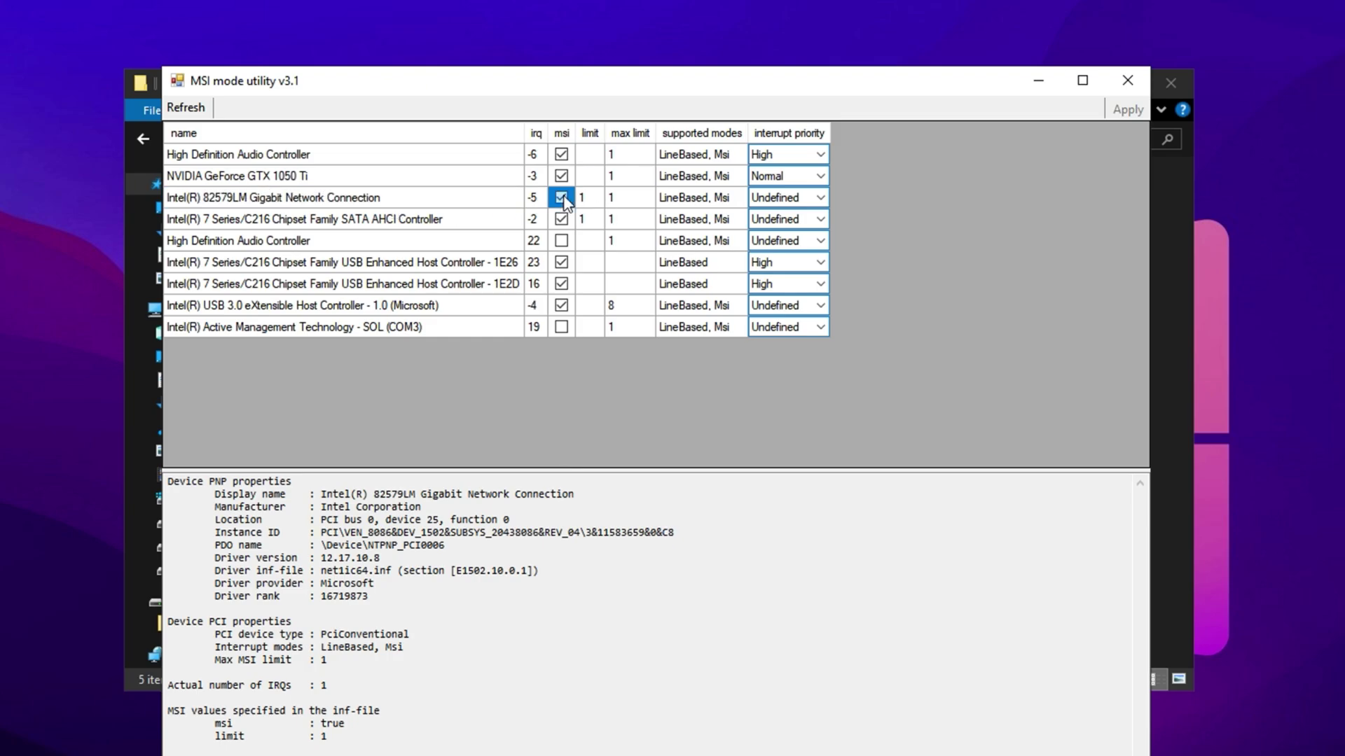
left_click(804, 196)
left_click(804, 192)
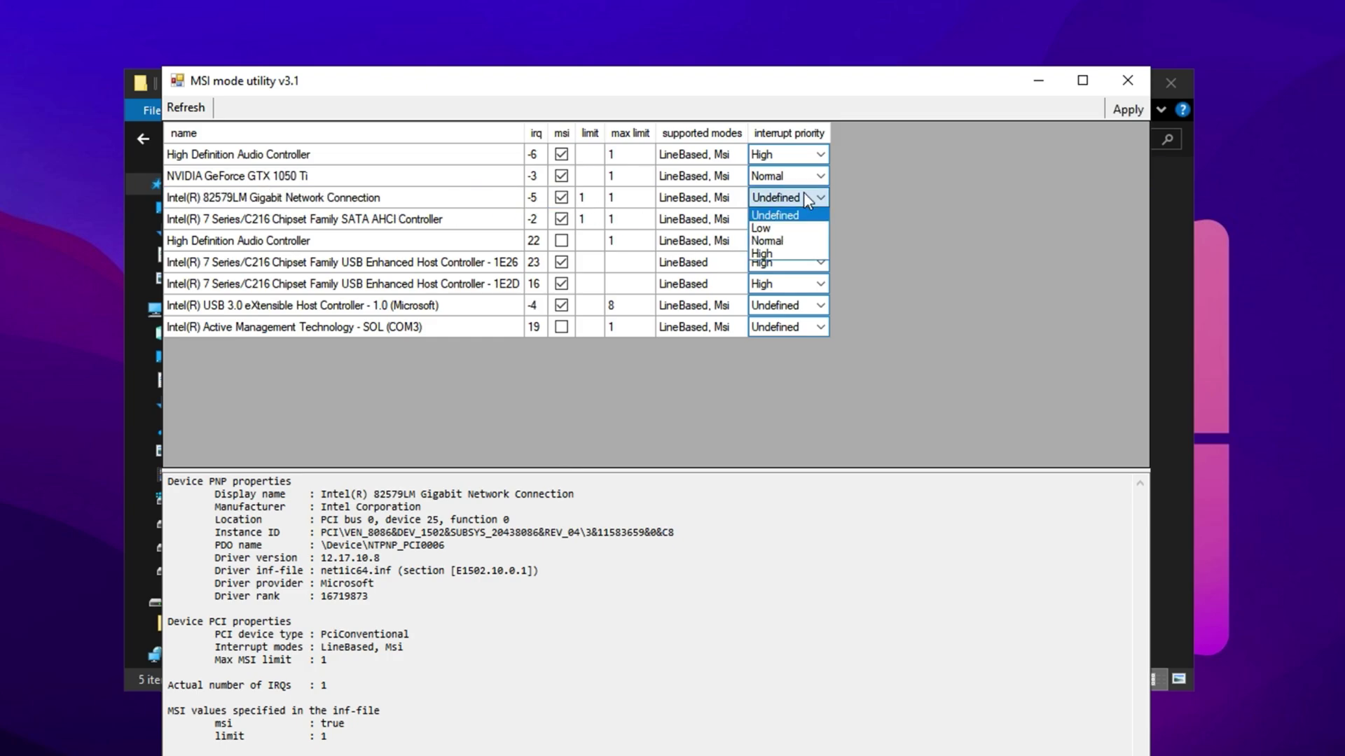
left_click(777, 255)
Set the NVIDIA GeForce GTX 1050 Ti interrupt priority to High.
left_click(329, 177)
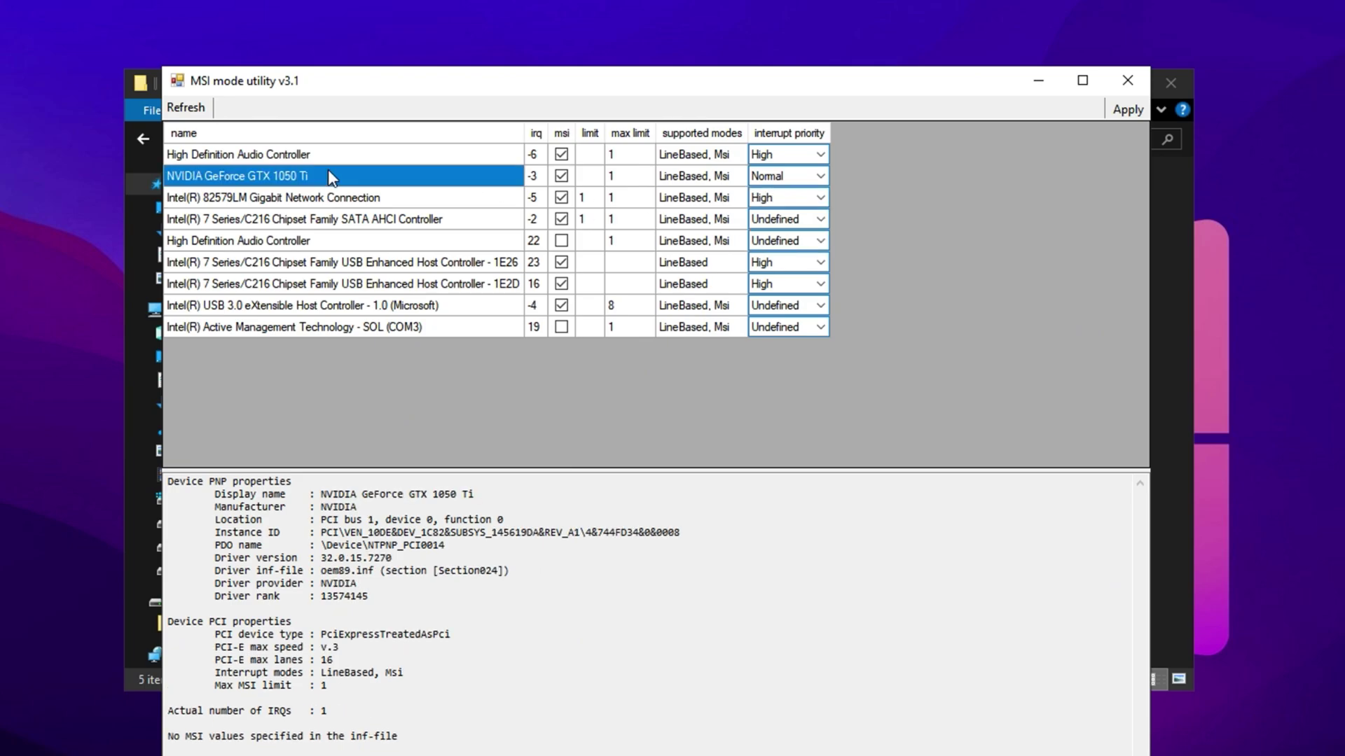
left_click(806, 179)
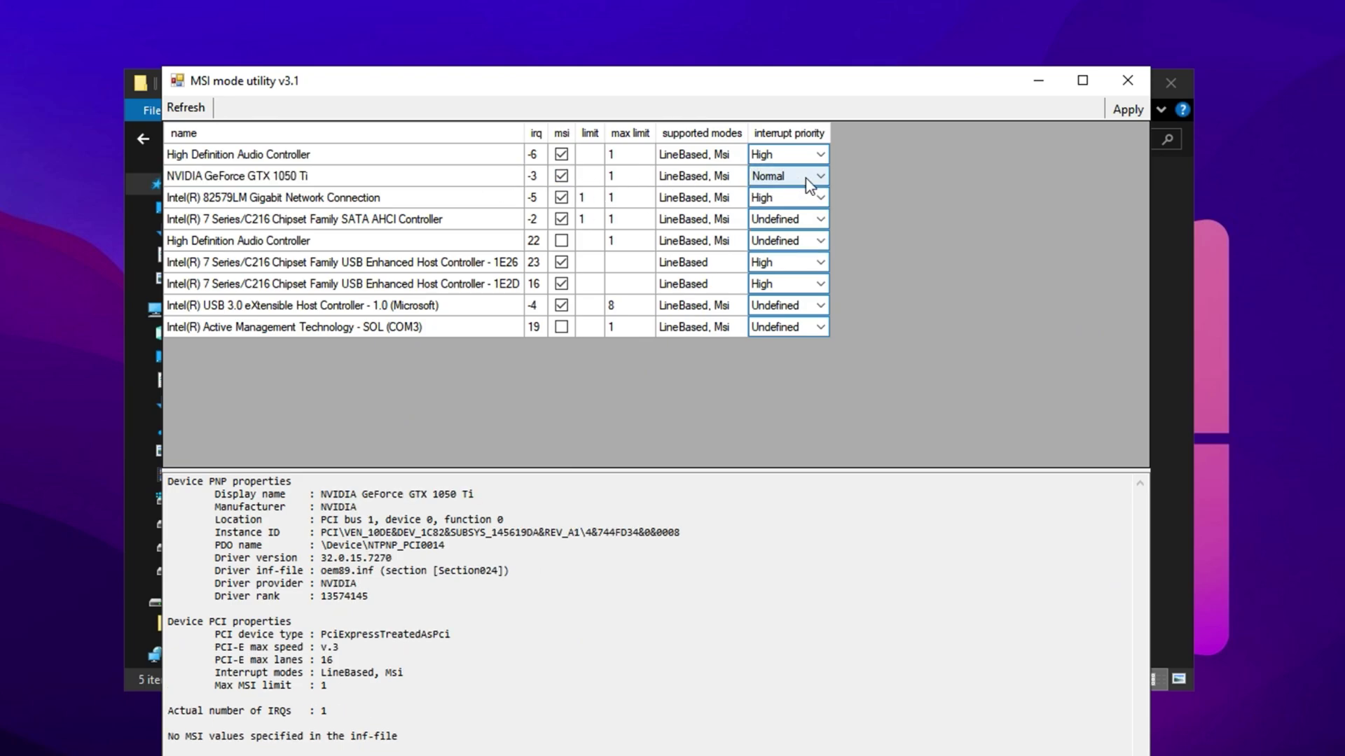
left_click(809, 184)
left_click(793, 231)
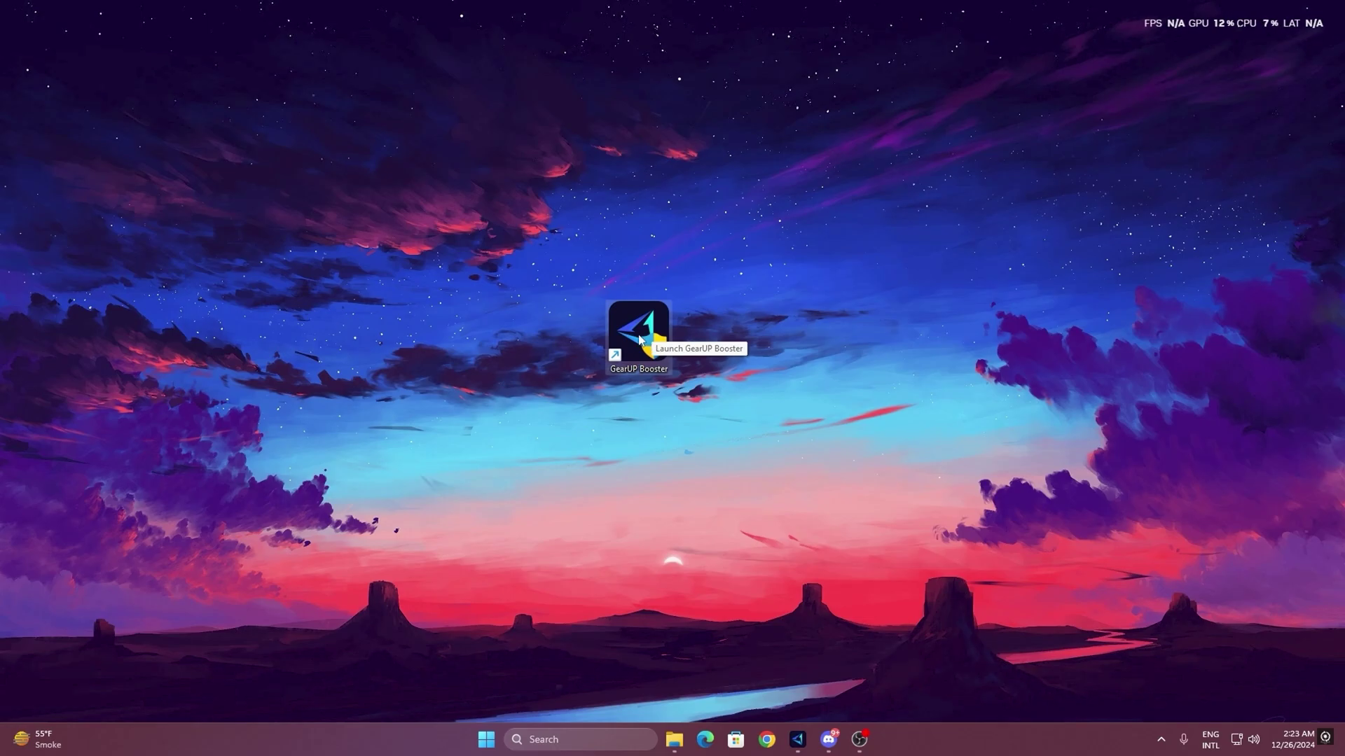
Launch GearUP Booster, browse the Games catalogue, and return to the Home page.
double_click(640, 341)
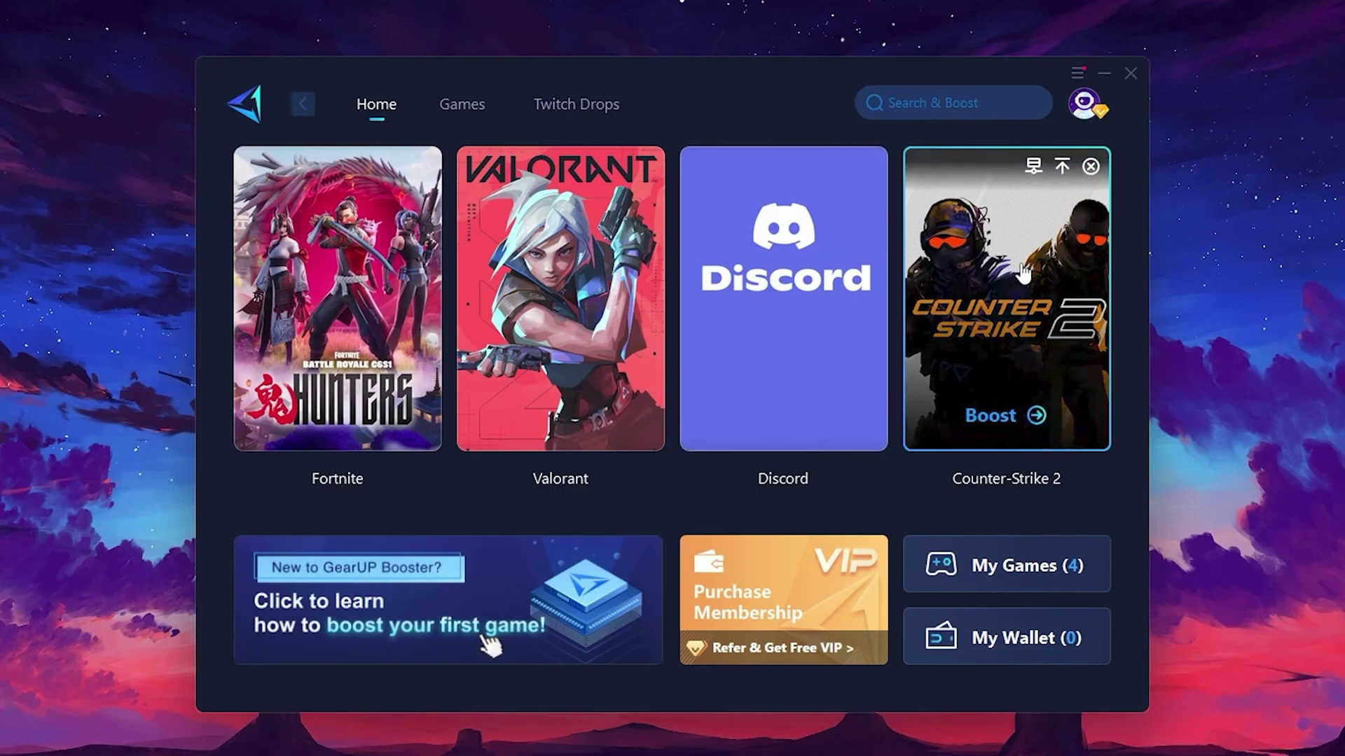
left_click(459, 109)
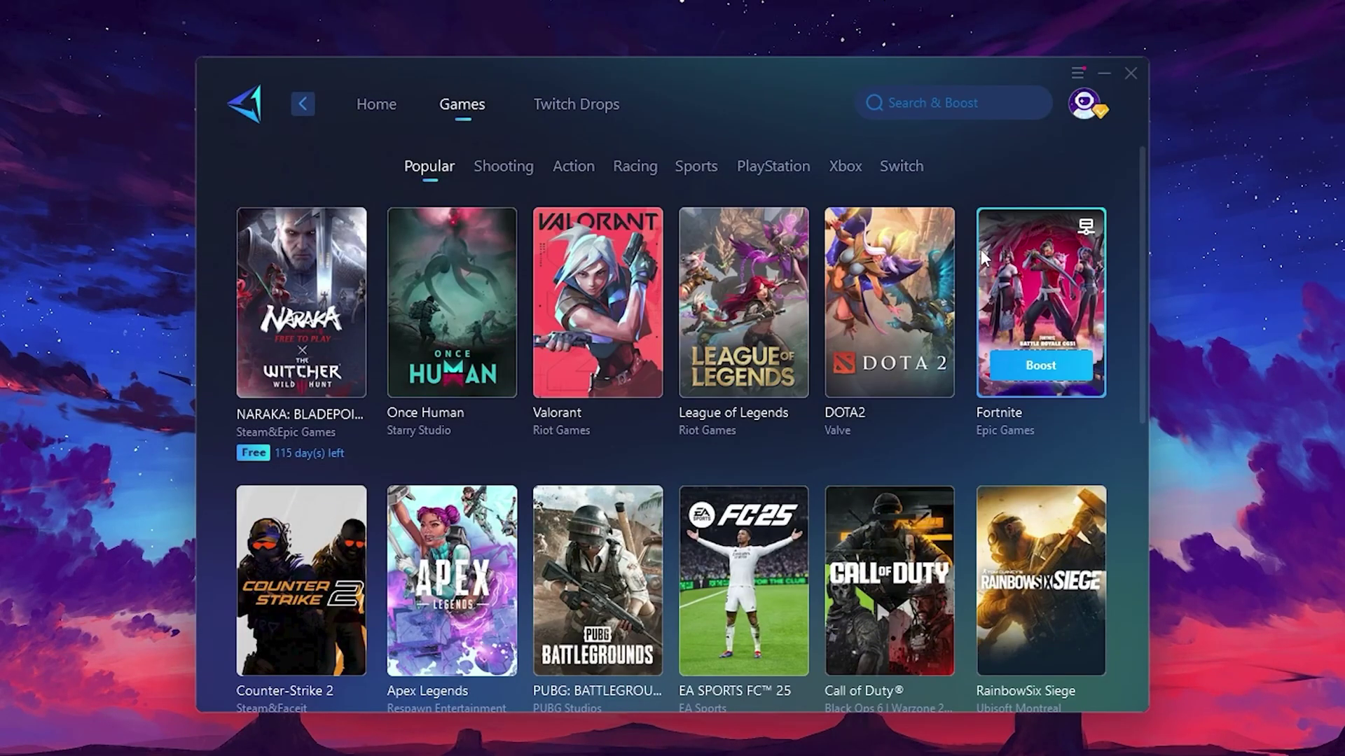
mouse_move(926, 262)
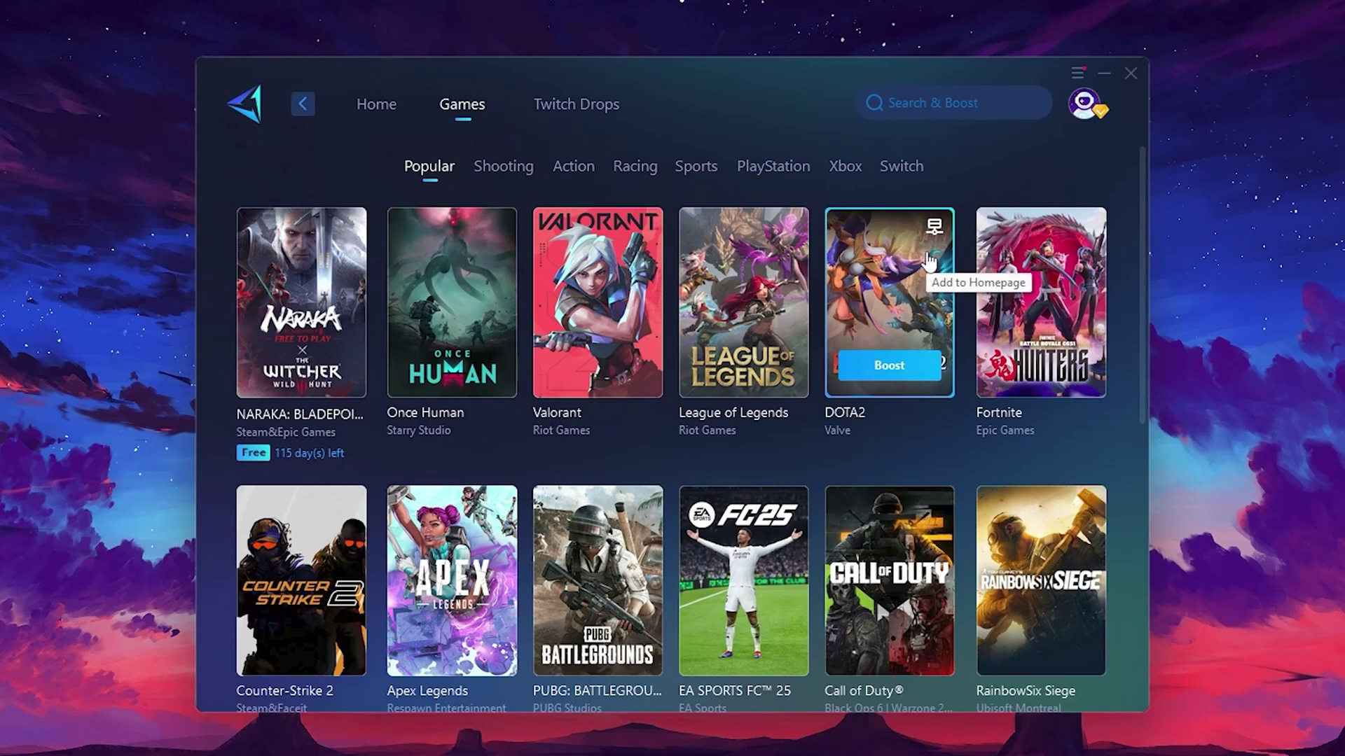
left_click(378, 110)
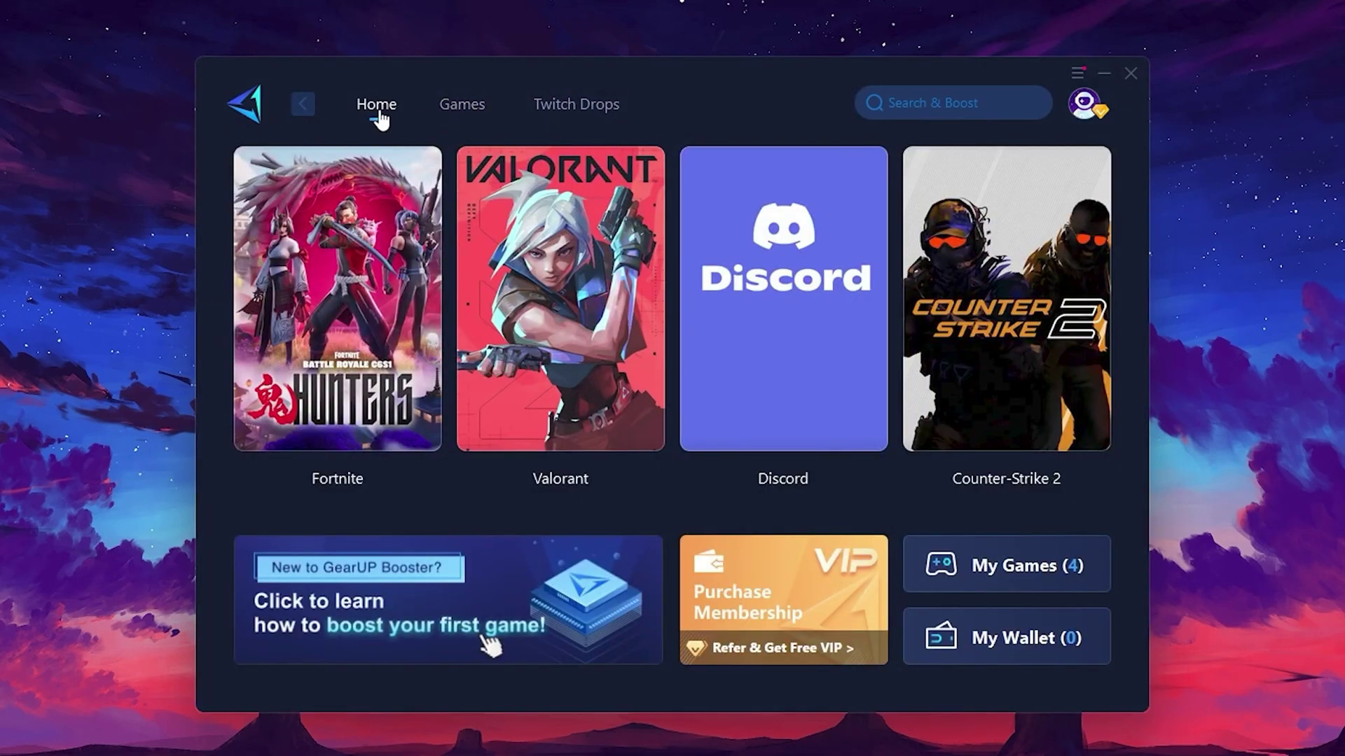
Boost Fortnite, reviewing the server region list and keeping Middle East.
mouse_move(367, 281)
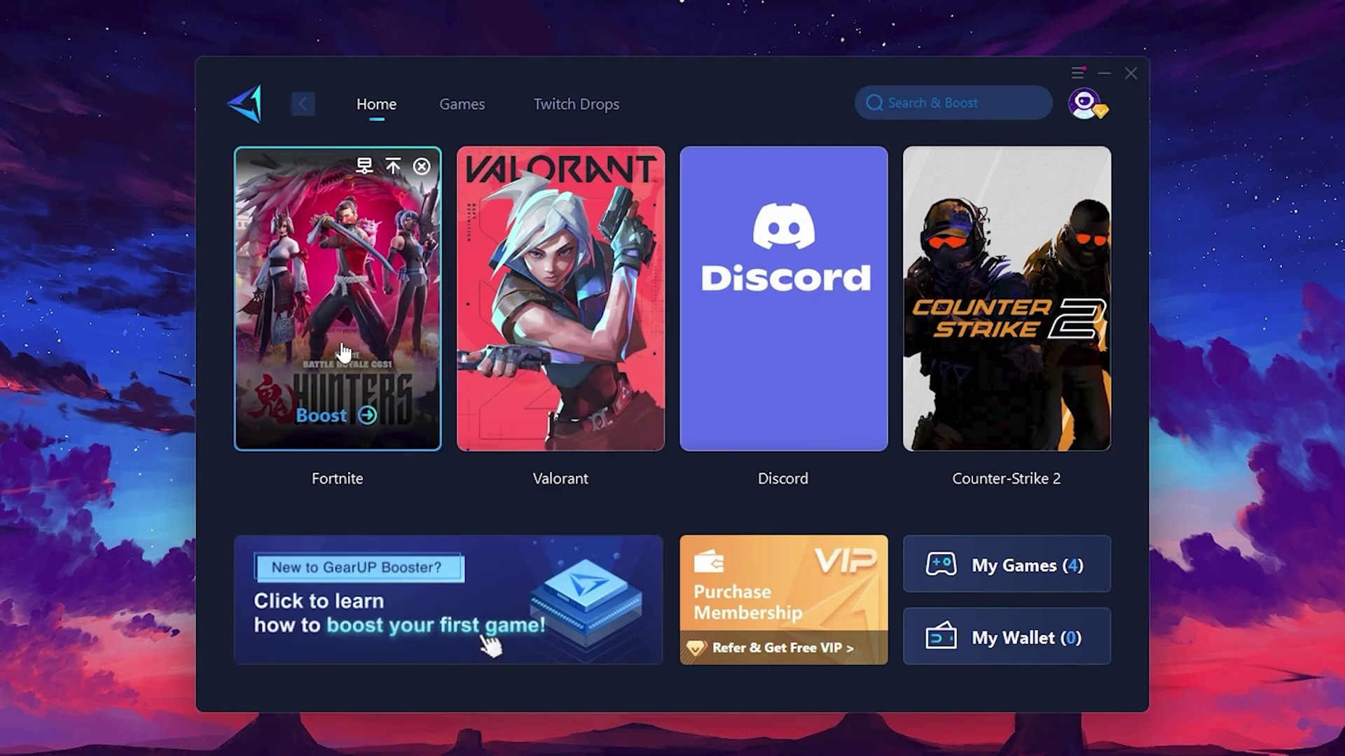
left_click(323, 419)
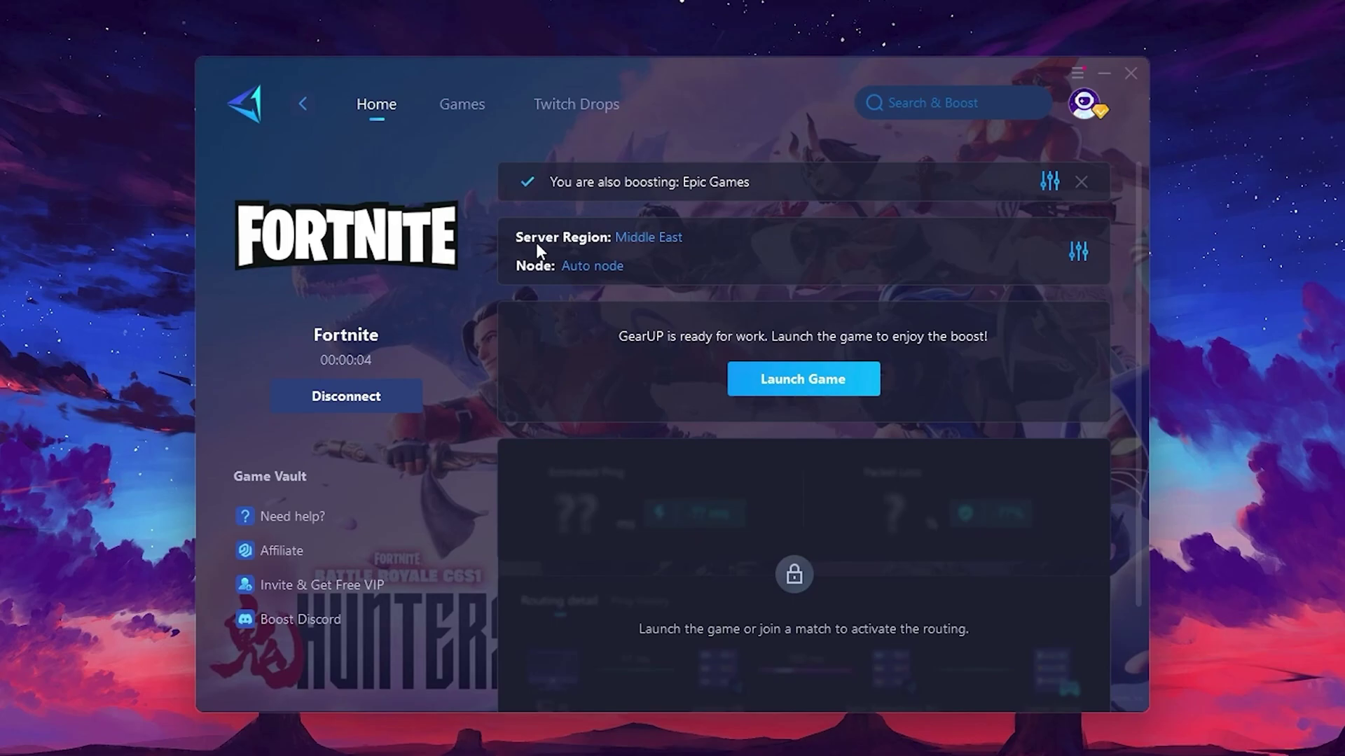
left_click(652, 239)
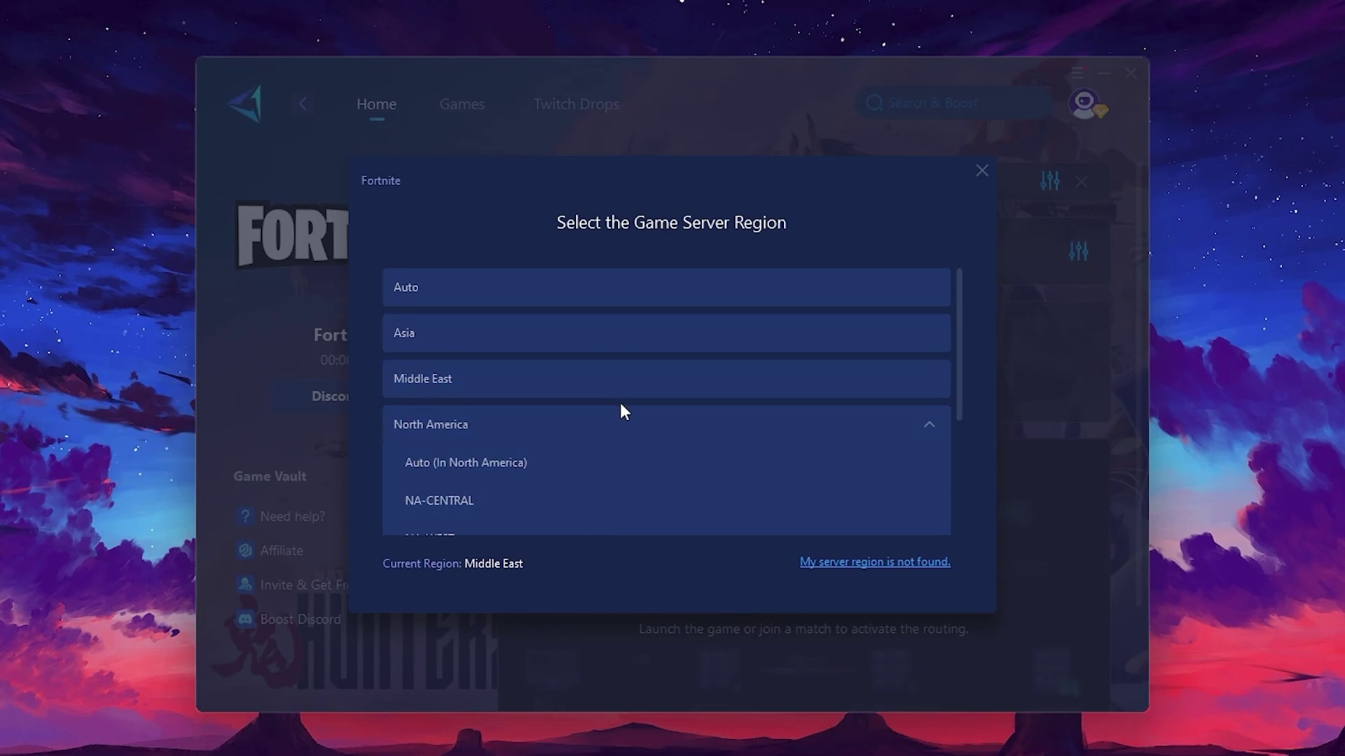
scroll(465, 355, "down", 1)
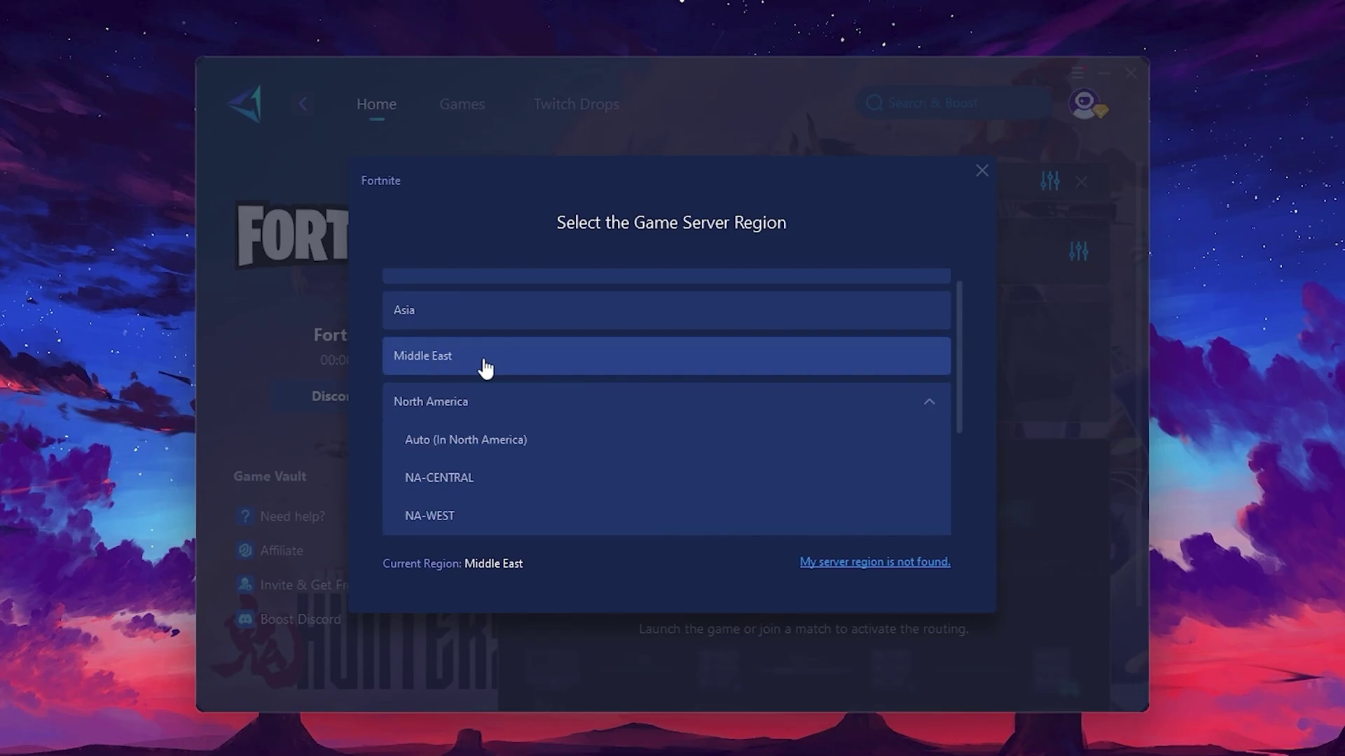
left_click(981, 171)
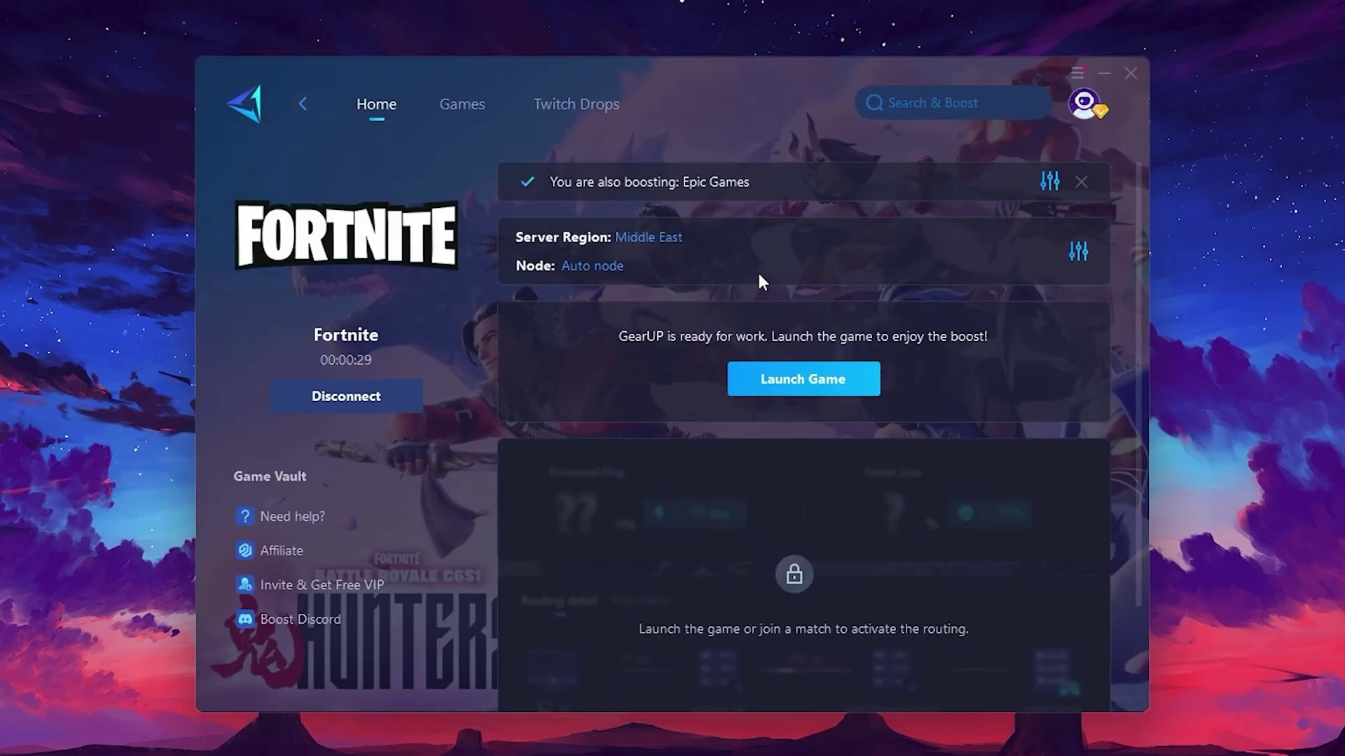
left_click(584, 266)
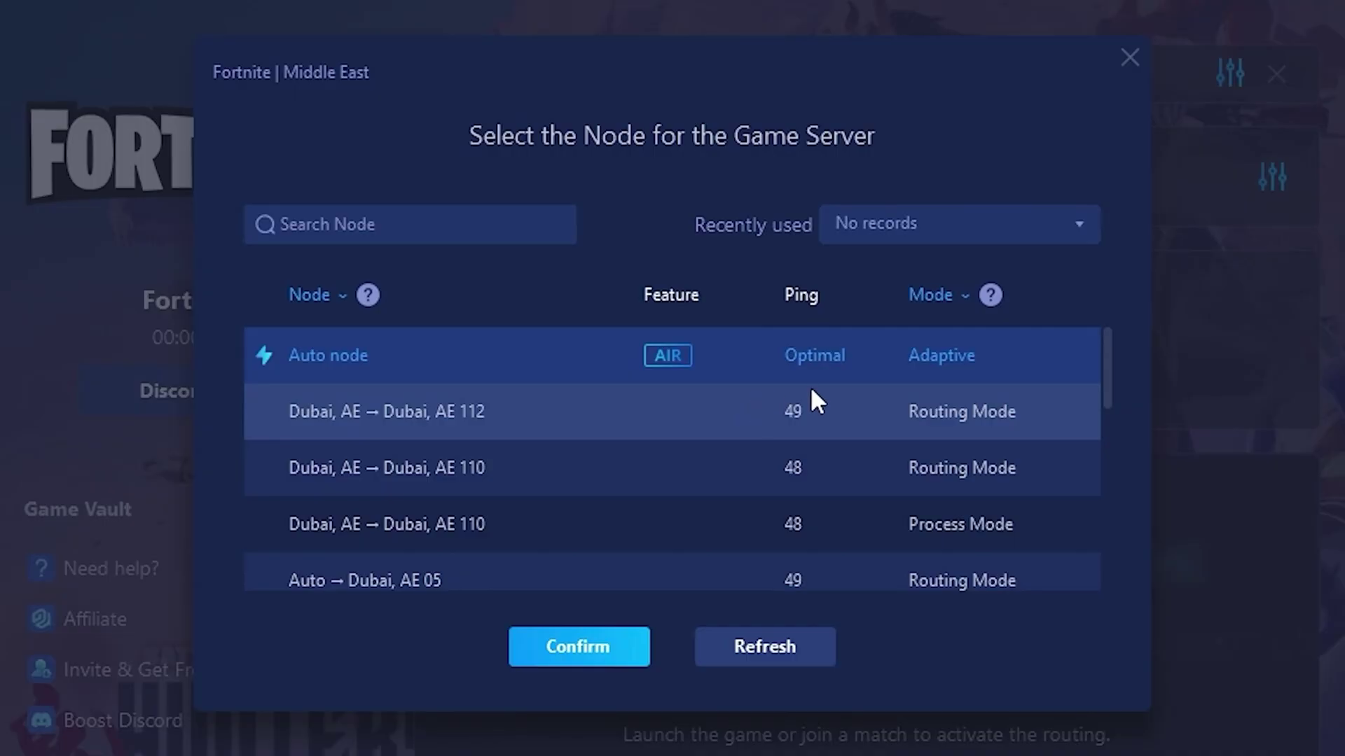
scroll(771, 387, "down", 2)
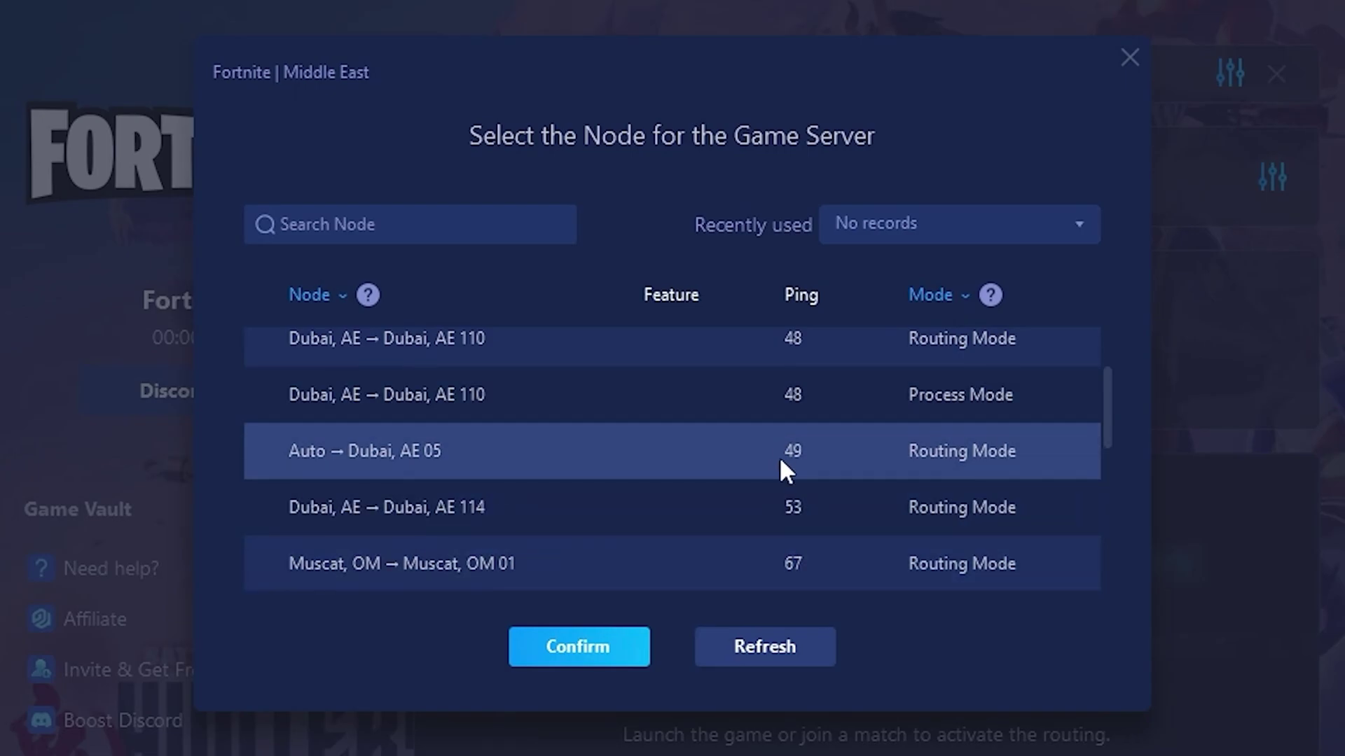
scroll(730, 437, "up", 3)
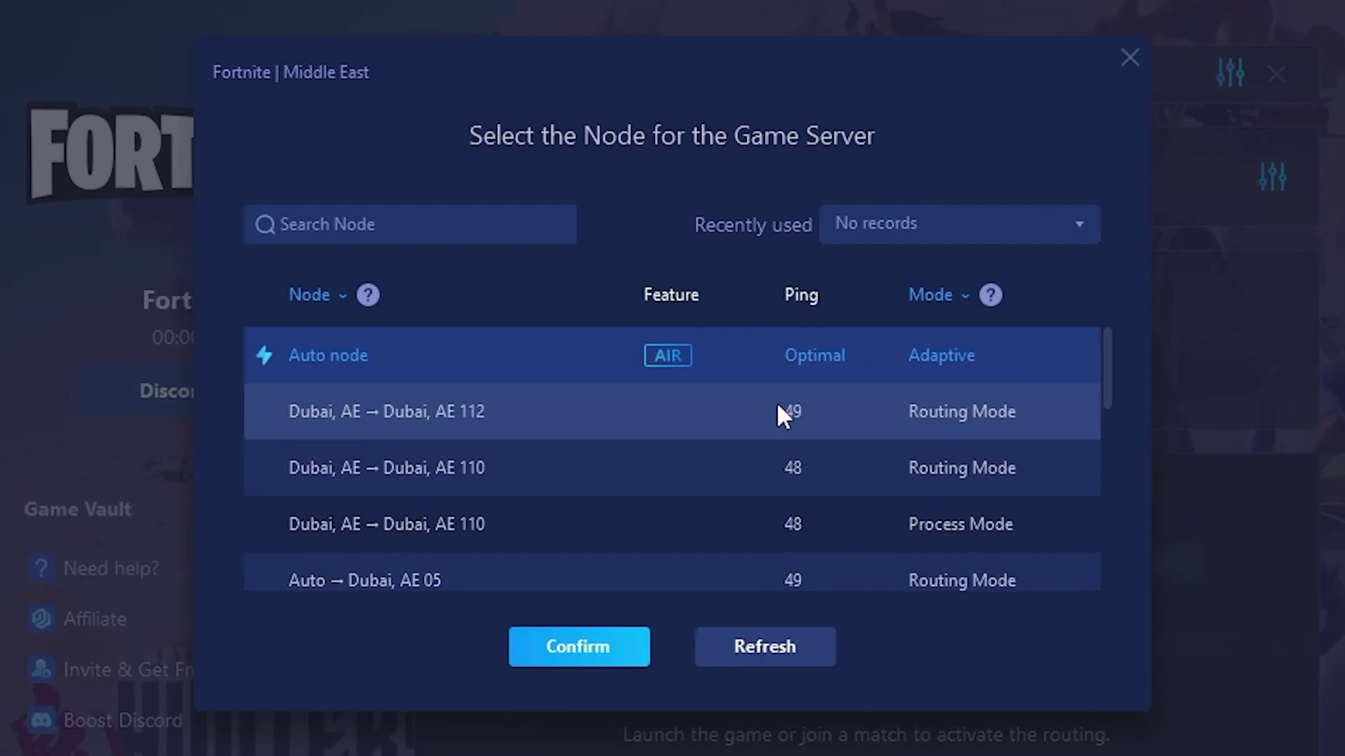
left_click(1131, 58)
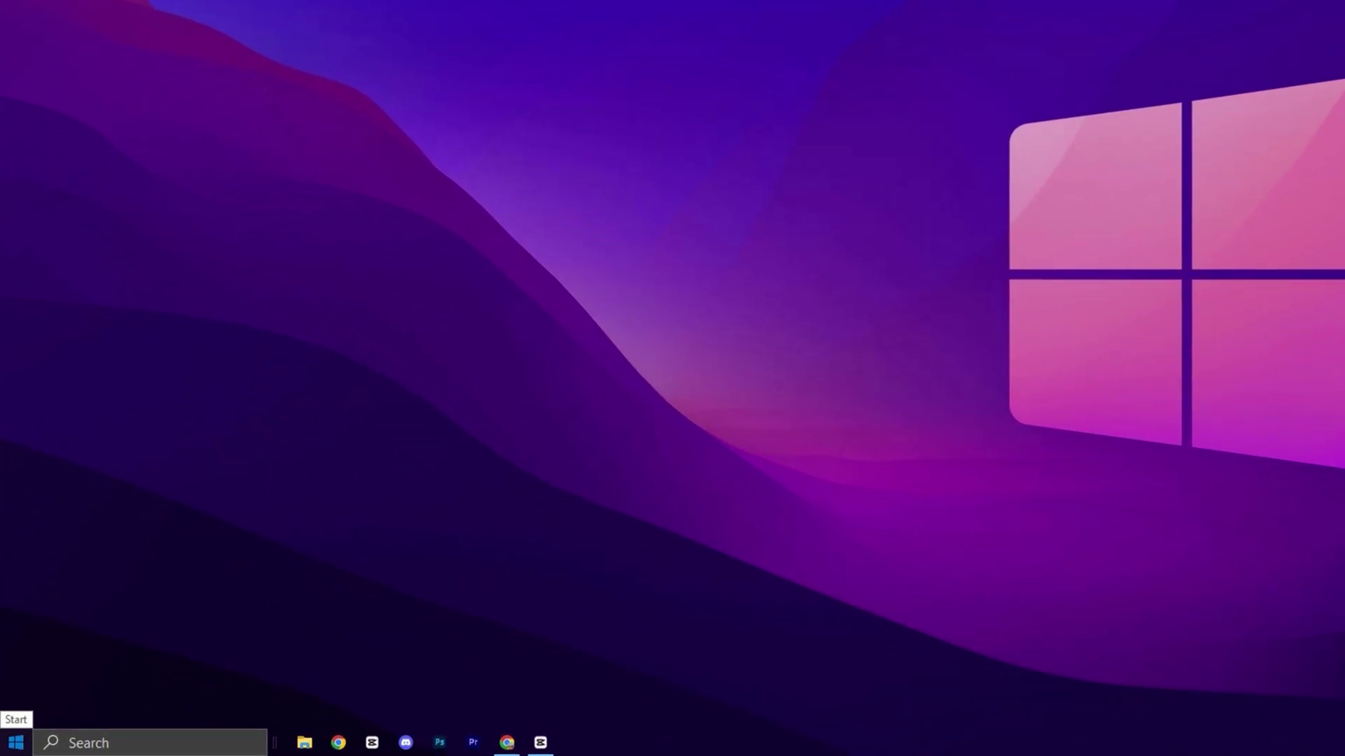
Open Windows Settings from the Start menu and go to Privacy.
left_click(15, 741)
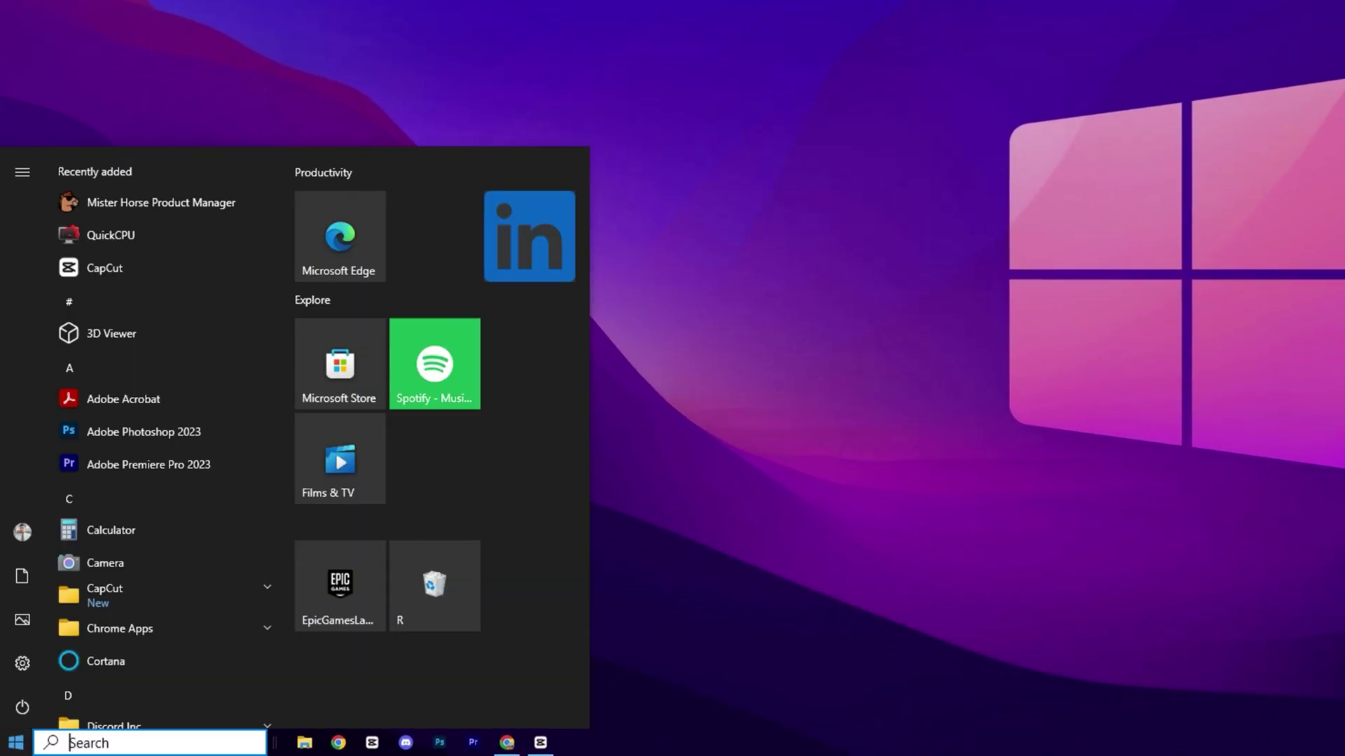
left_click(9, 667)
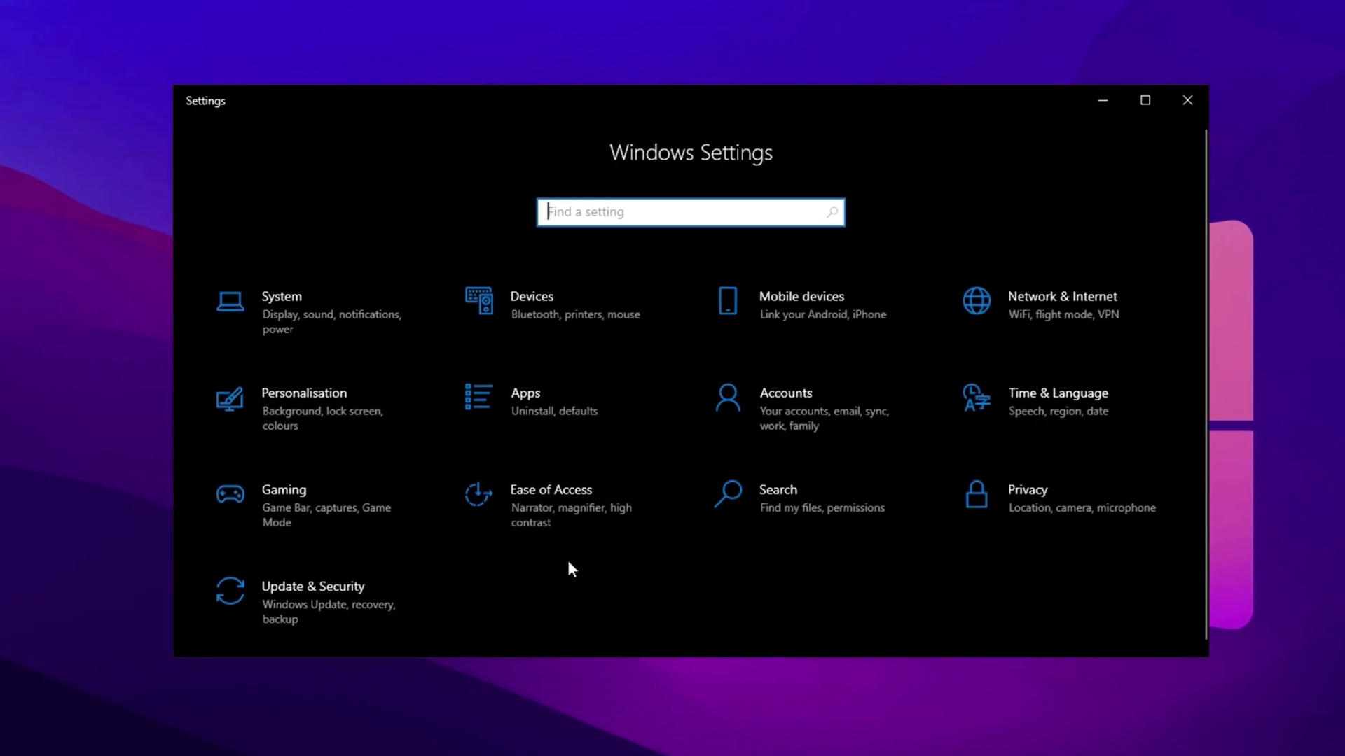
left_click(1035, 491)
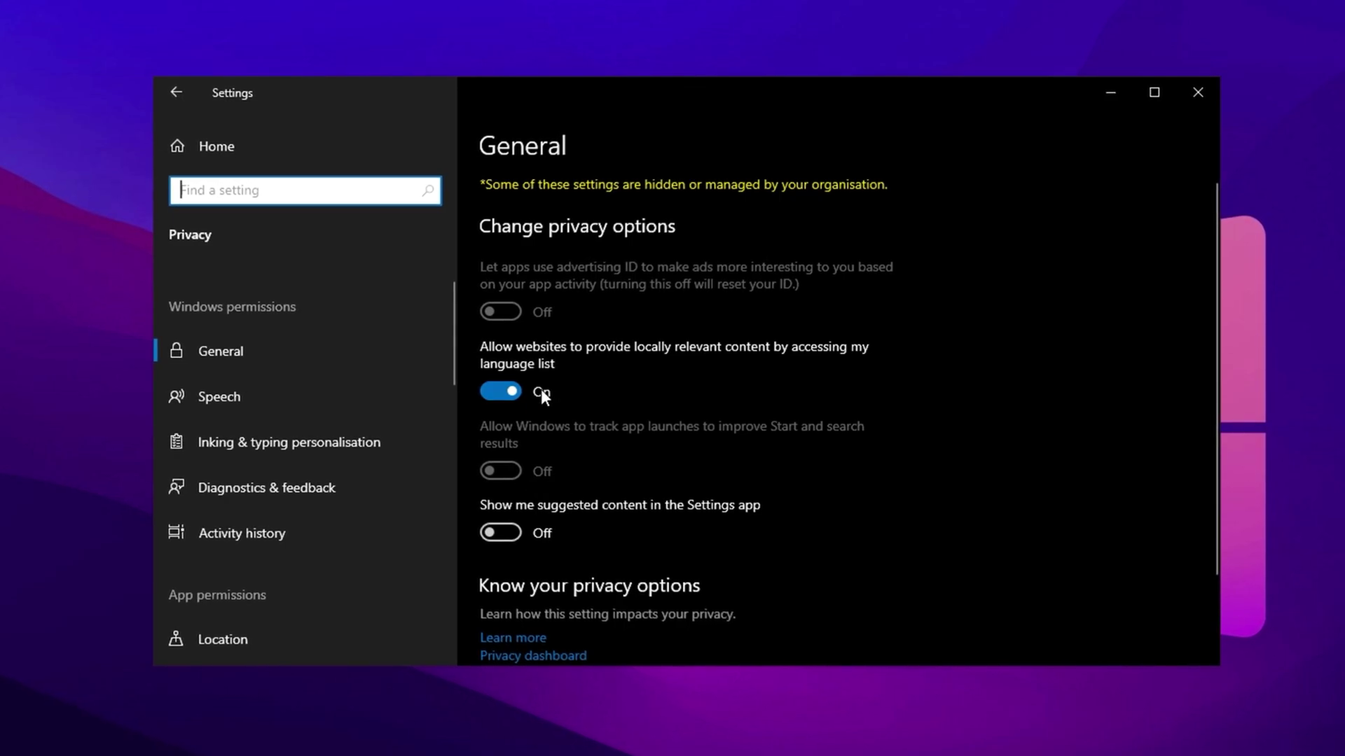
Stop websites accessing the language list and switch diagnostics to Required diagnostic data.
left_click(510, 391)
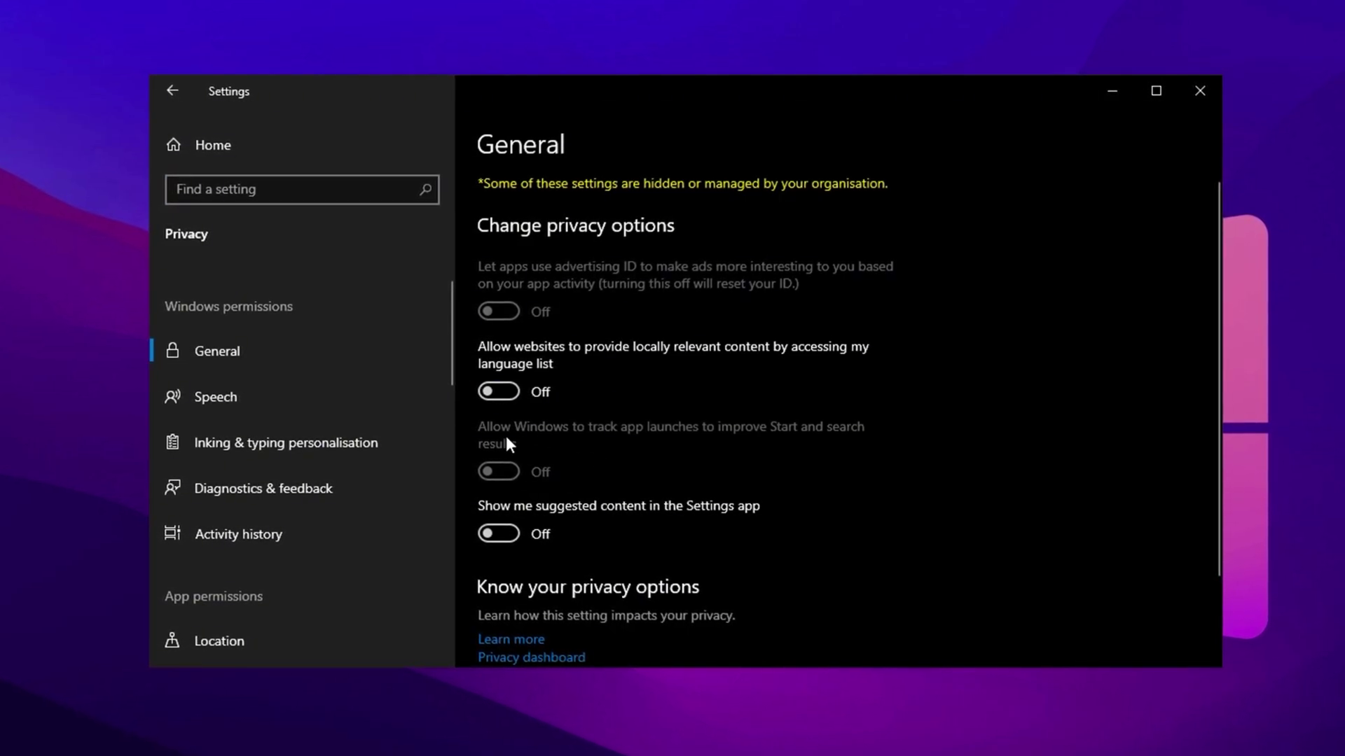
left_click(264, 487)
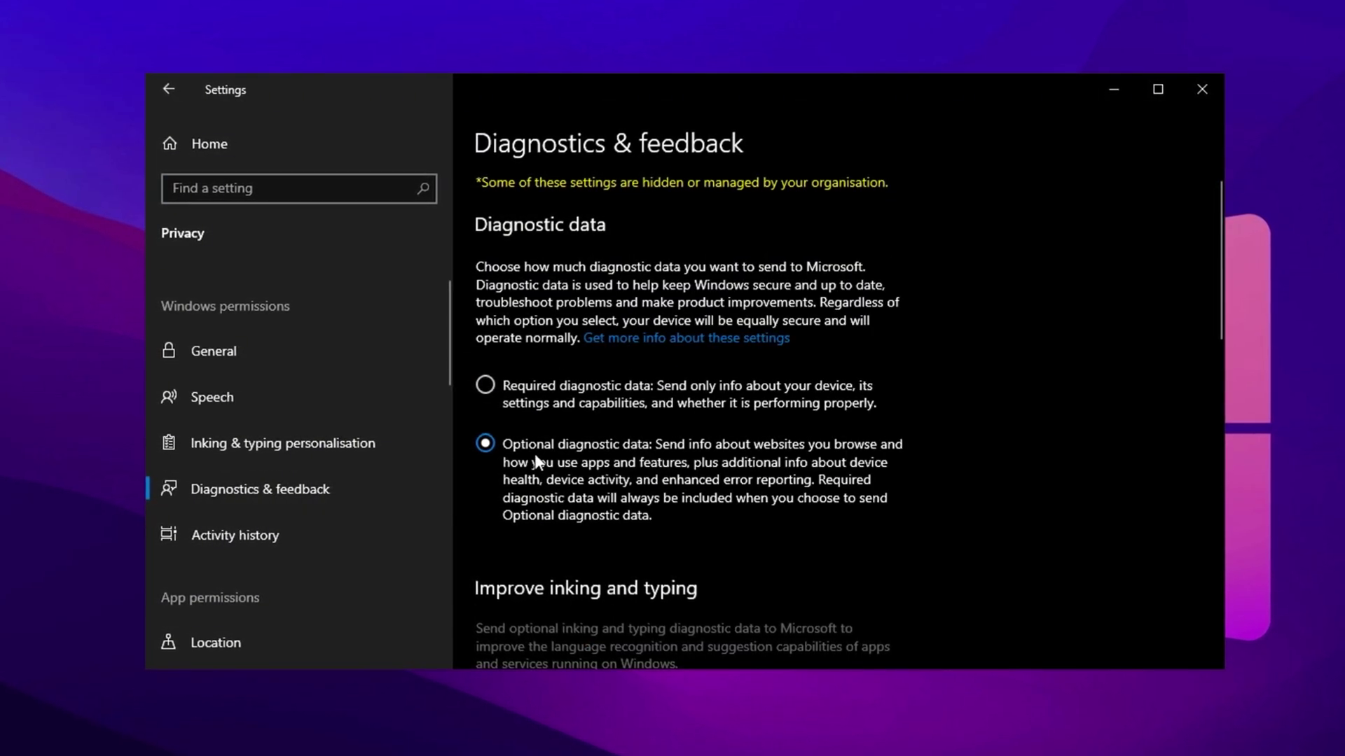
left_click(485, 387)
Delete the diagnostic data already collected about this device.
scroll(559, 414, "down", 5)
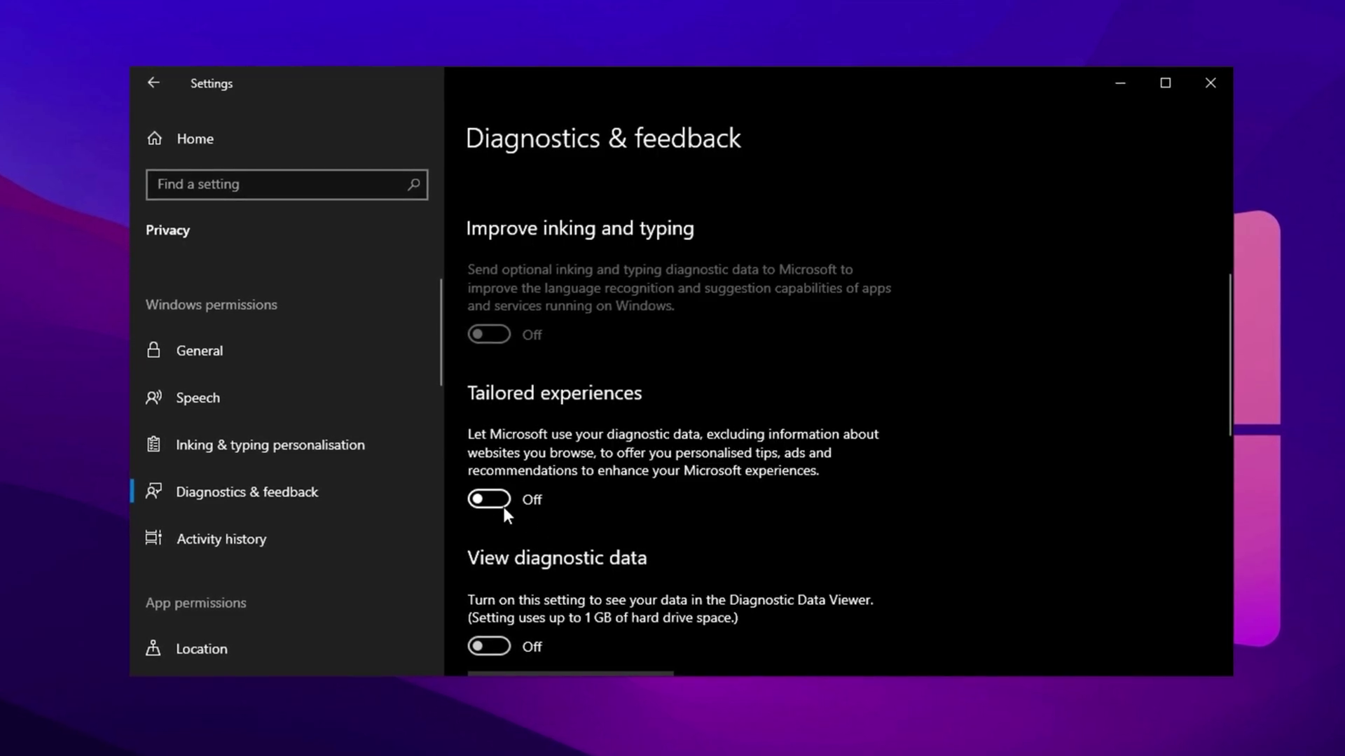
scroll(502, 509, "down", 1)
scroll(500, 507, "down", 2)
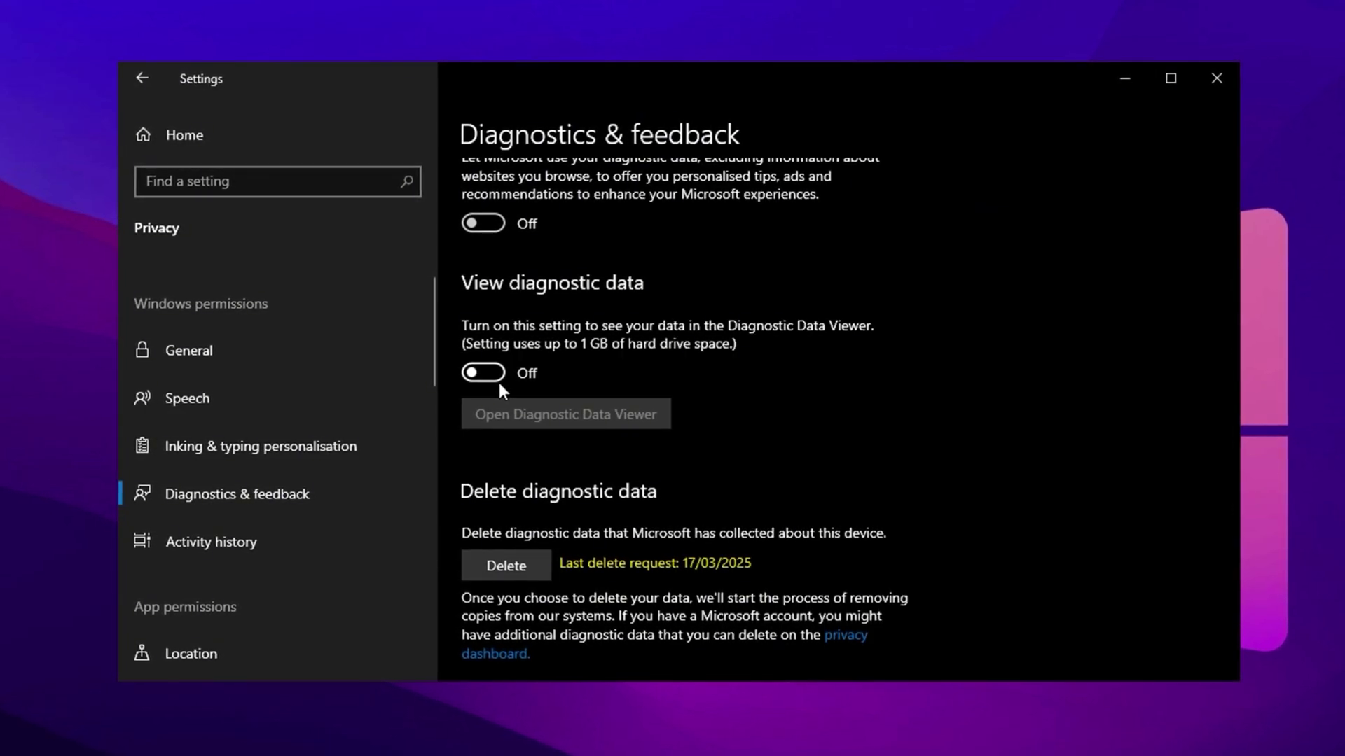
scroll(499, 382, "down", 1)
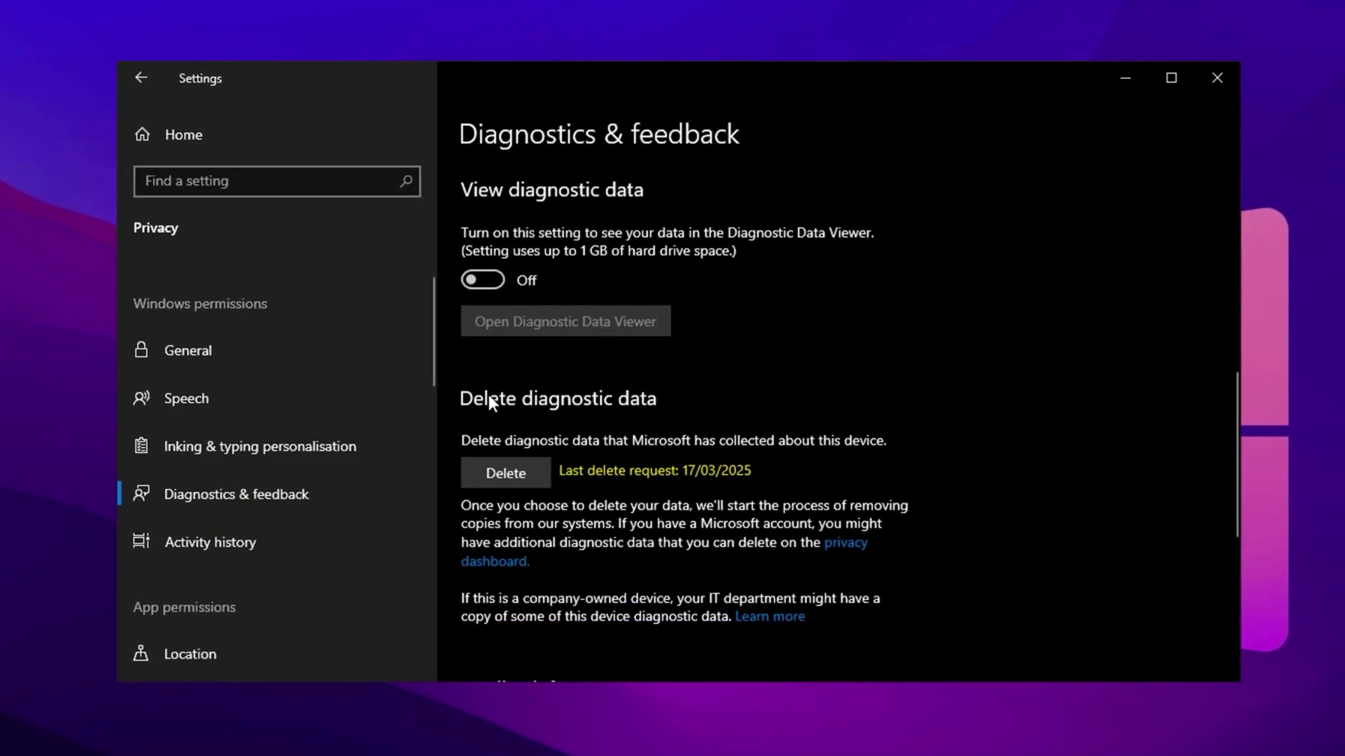
left_click(489, 481)
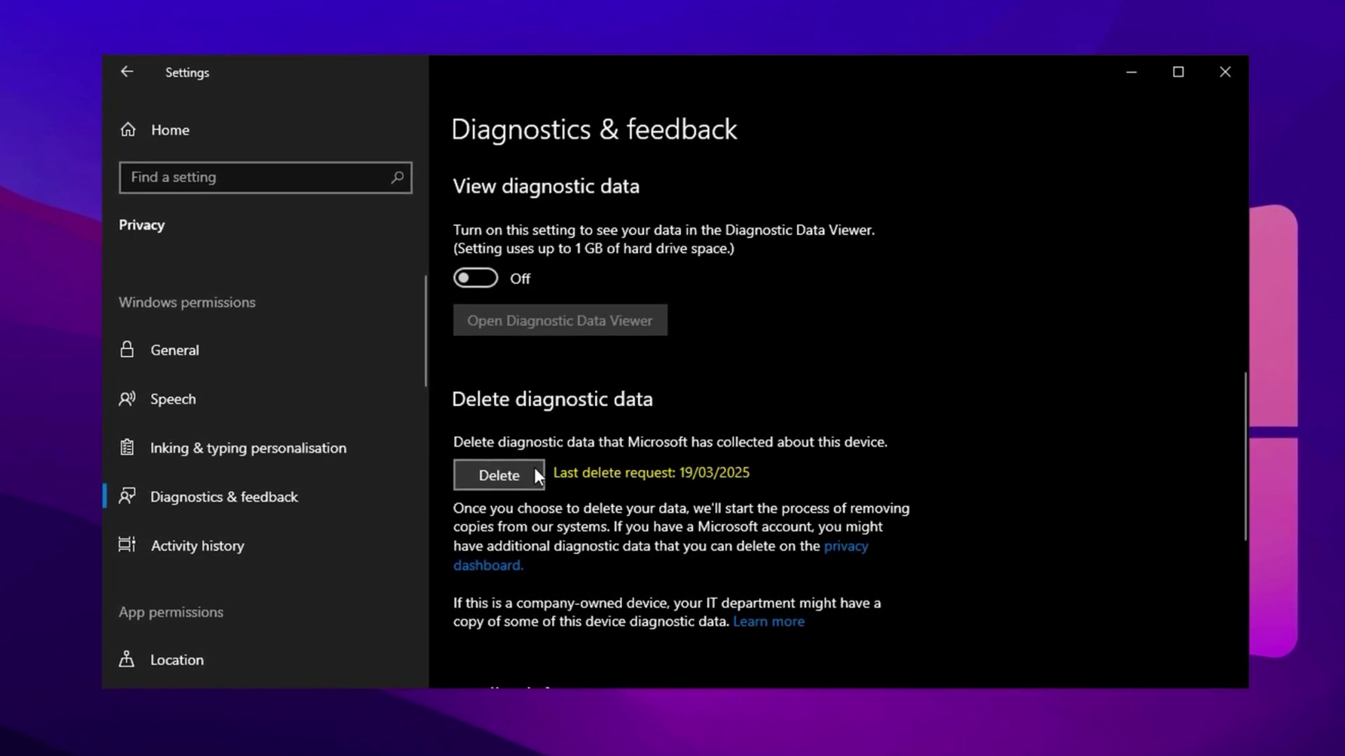
Search settings for 'allow' and open the Allow downloads from other PCs setting.
left_click(251, 184)
type("allow")
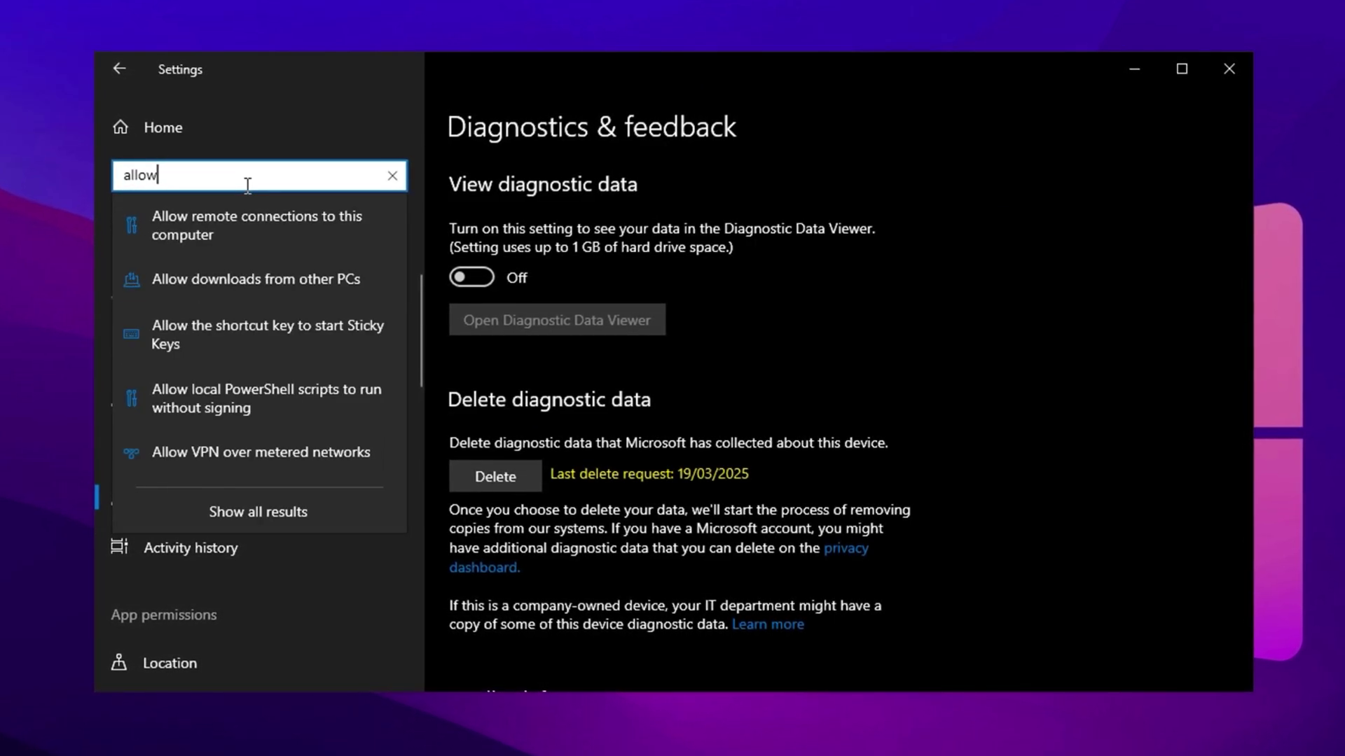
left_click(228, 287)
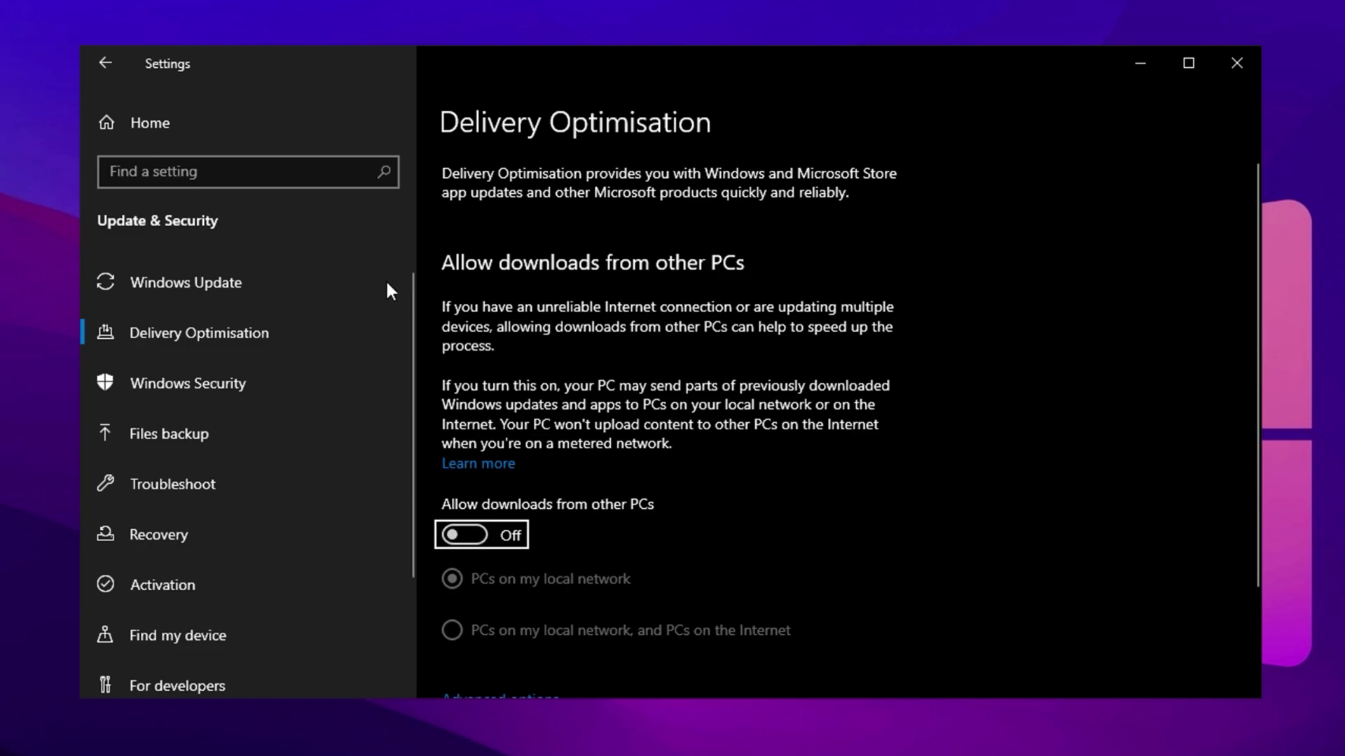
Review System's Notifications & actions sender list and Focus assist, ending on the Tablet page.
left_click(109, 117)
left_click(259, 295)
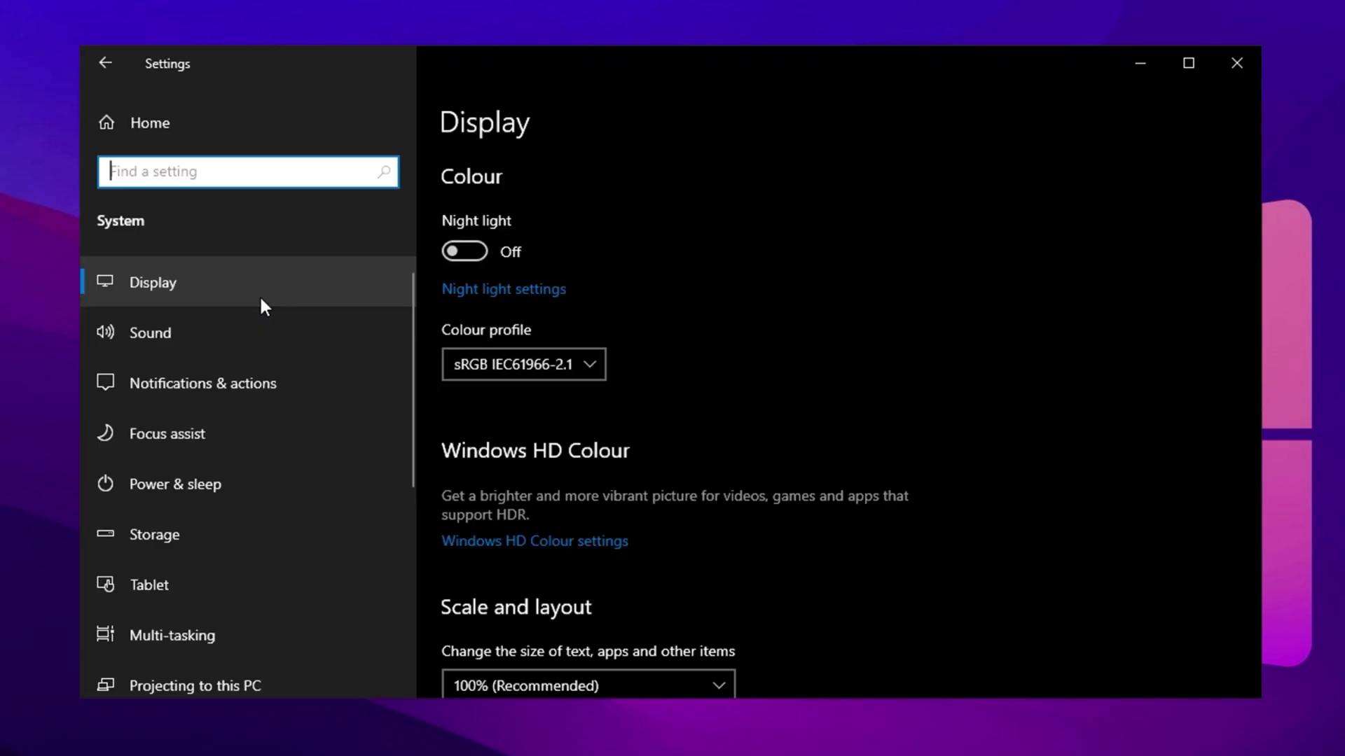
left_click(181, 390)
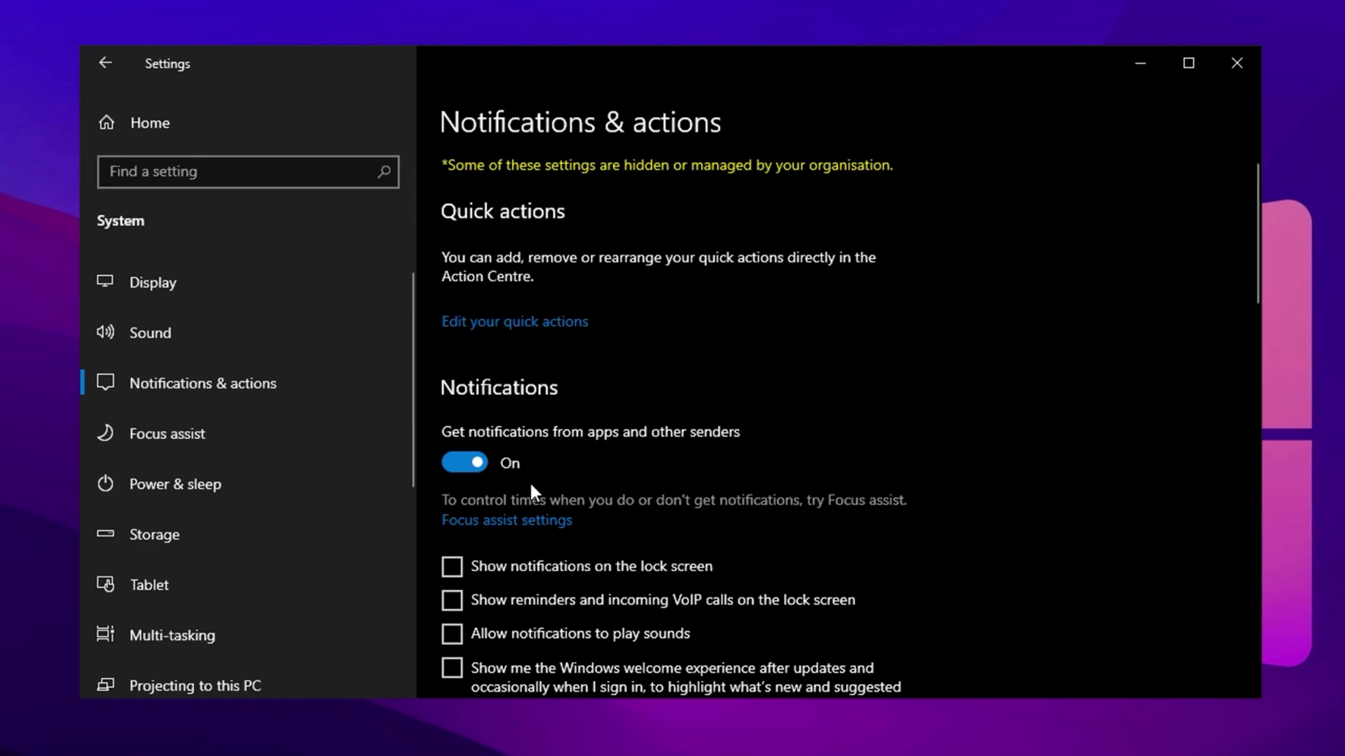
scroll(531, 601, "down", 7)
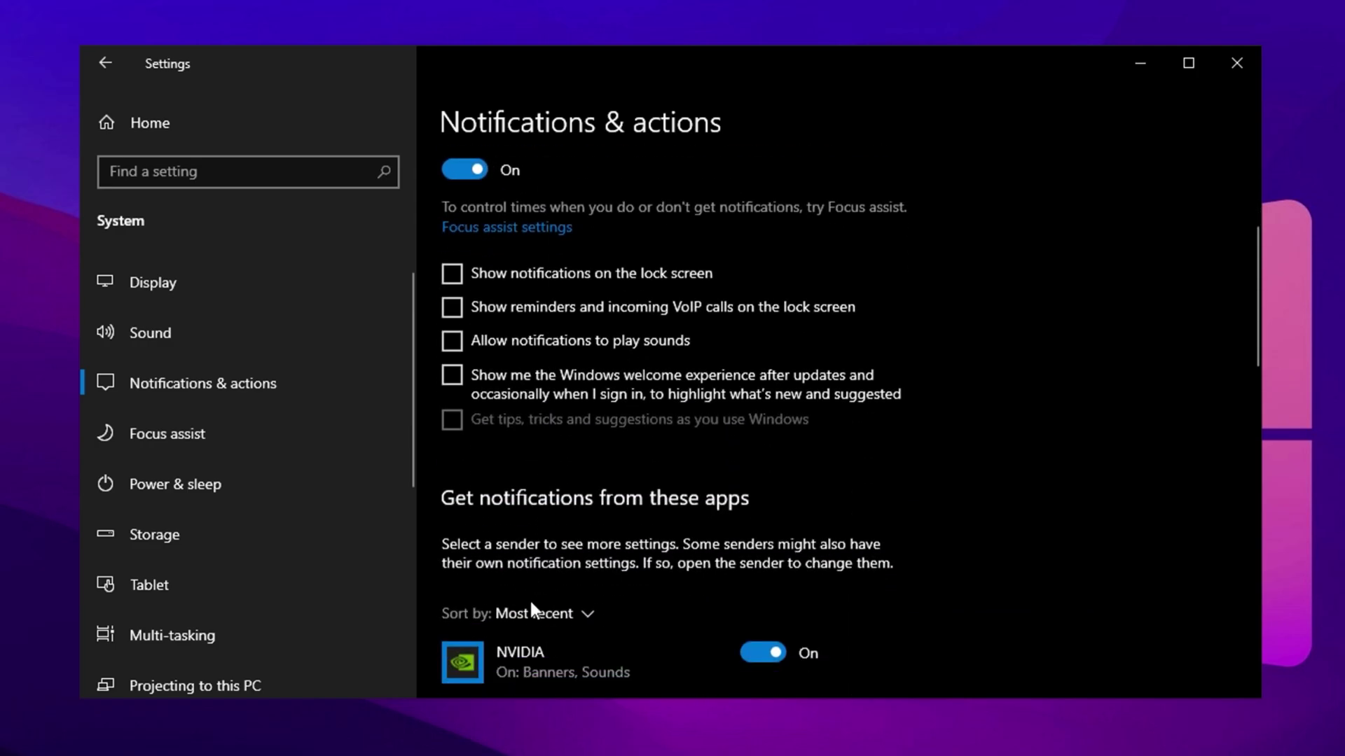
scroll(529, 598, "down", 7)
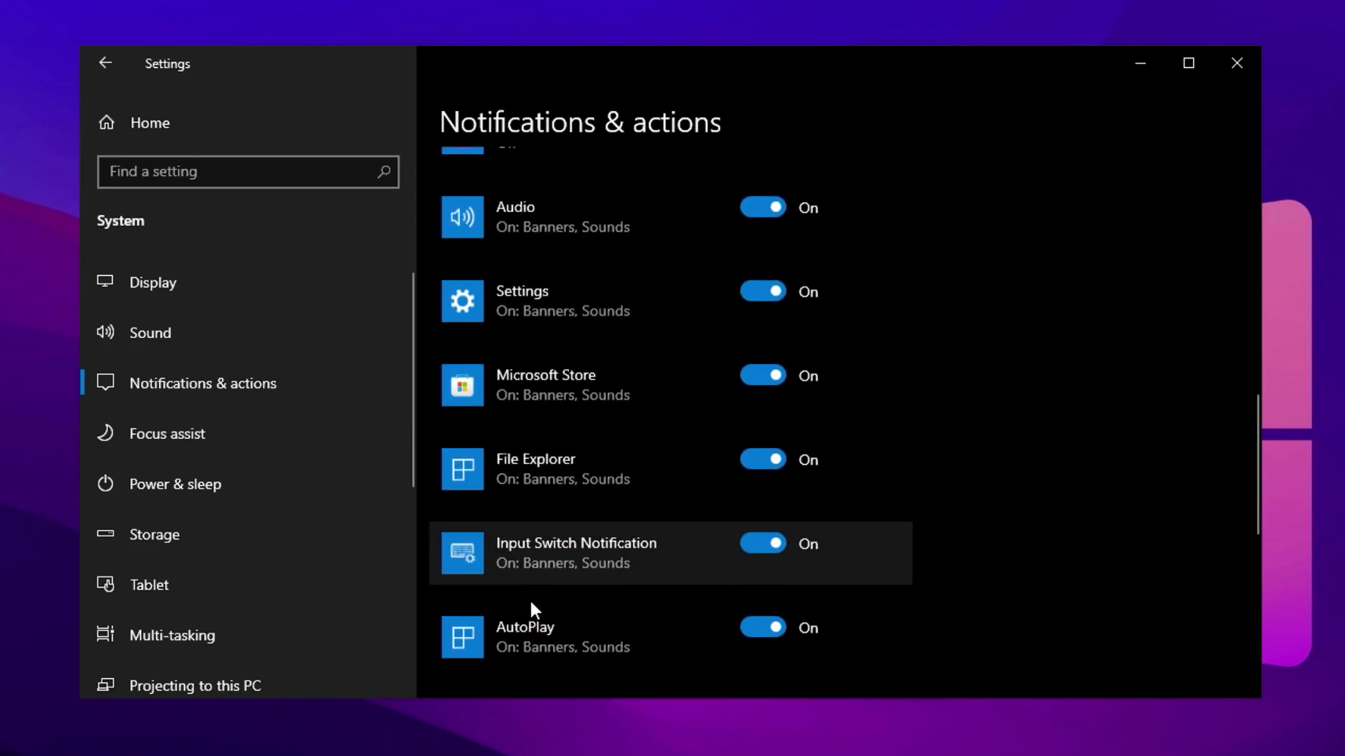
scroll(530, 598, "up", 4)
scroll(529, 598, "up", 10)
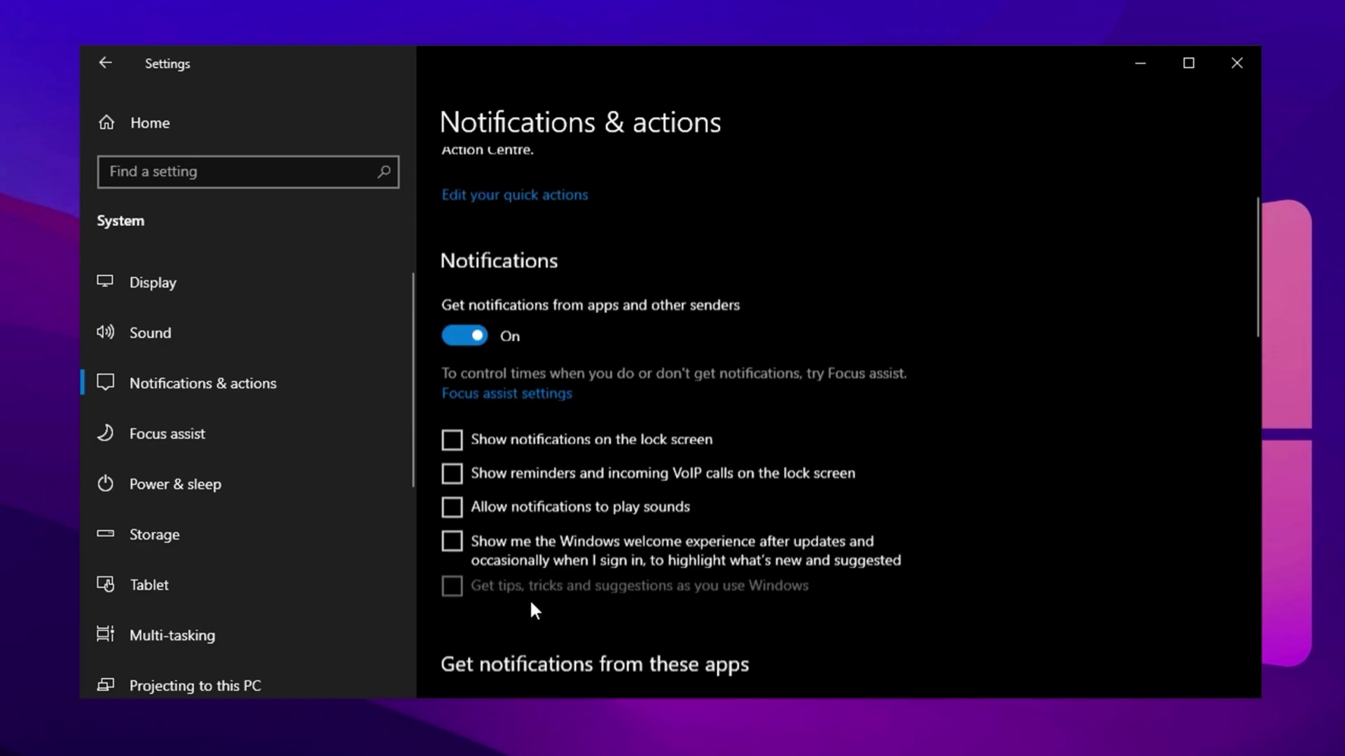
left_click(259, 436)
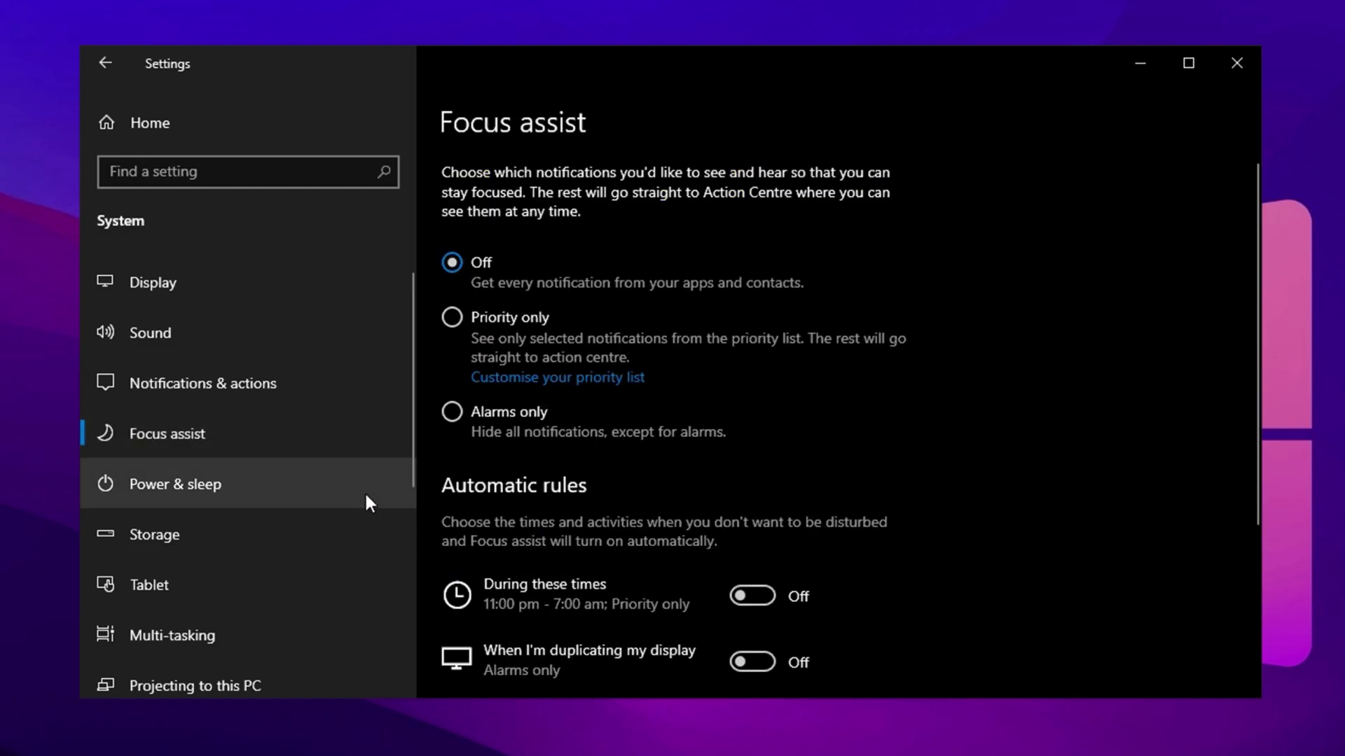
left_click(262, 582)
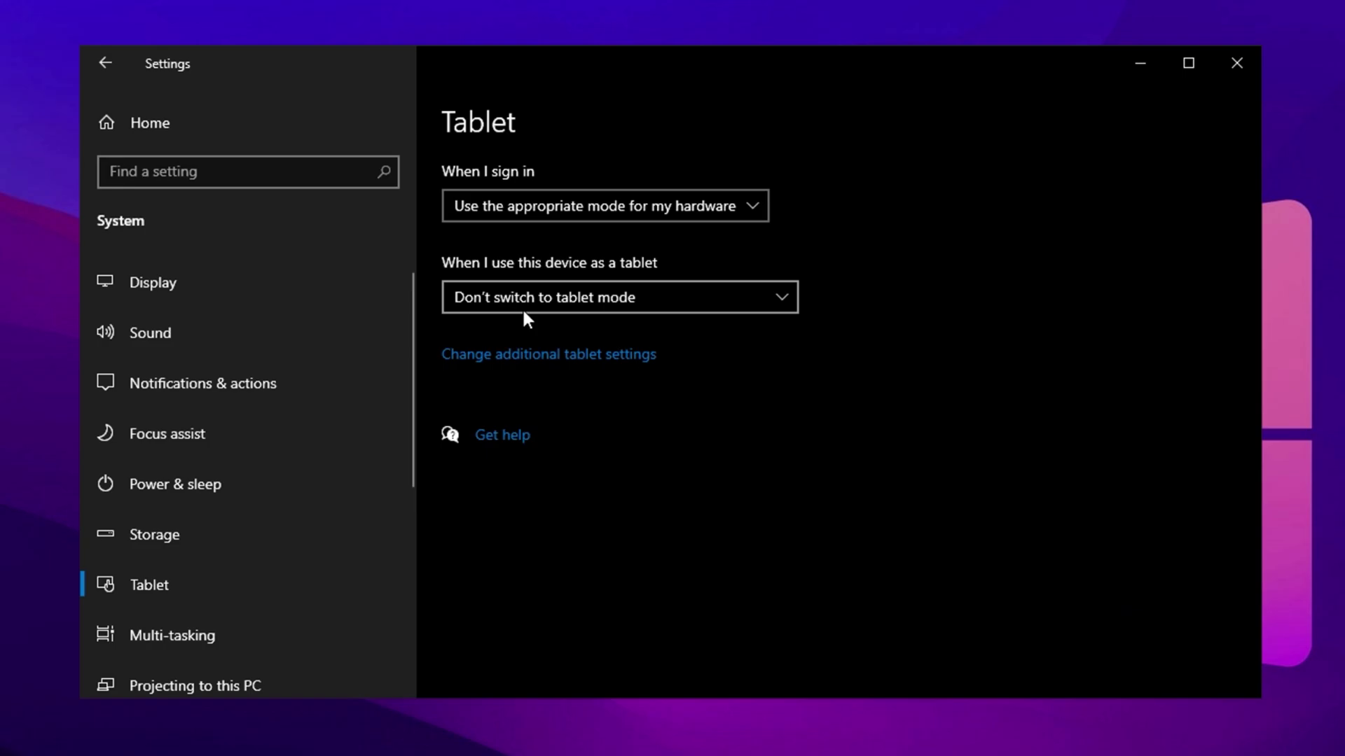
In Multi-tasking, set the taskbar to show only the current desktop's windows.
left_click(272, 622)
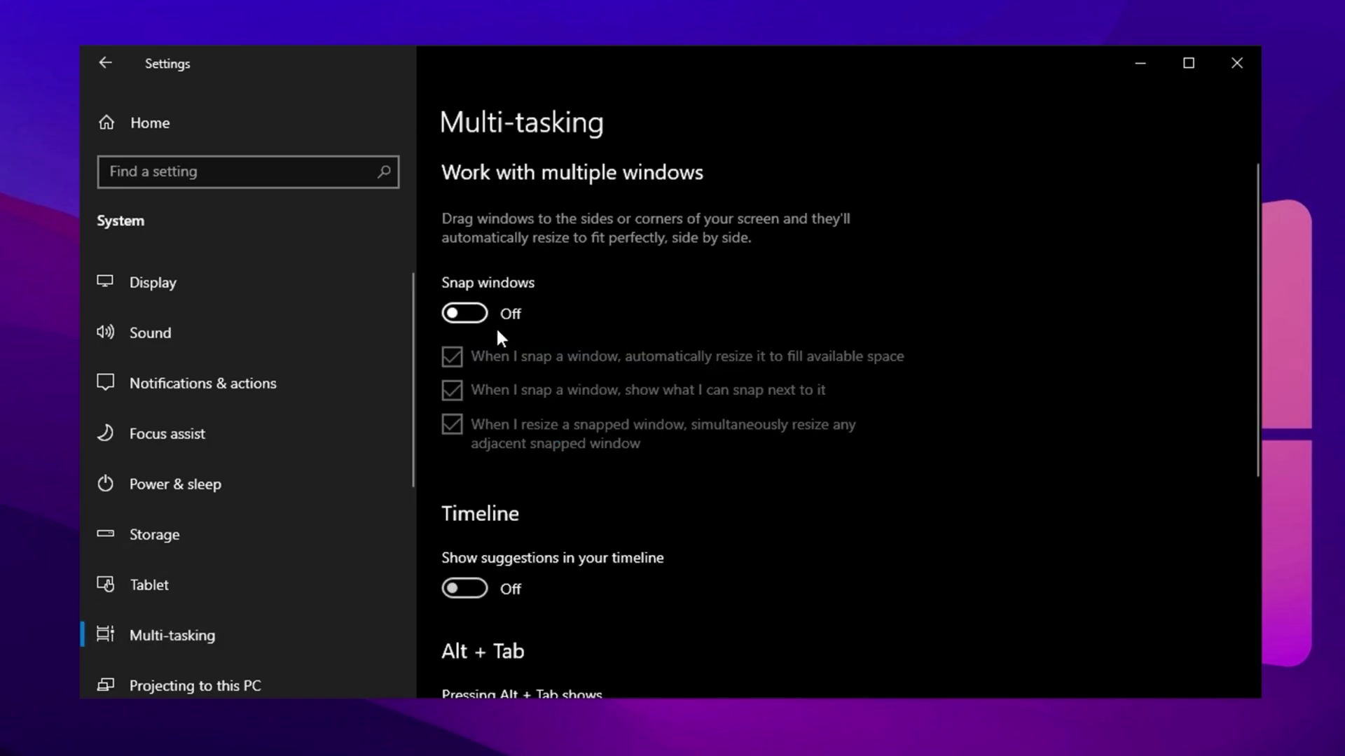
scroll(497, 332, "down", 3)
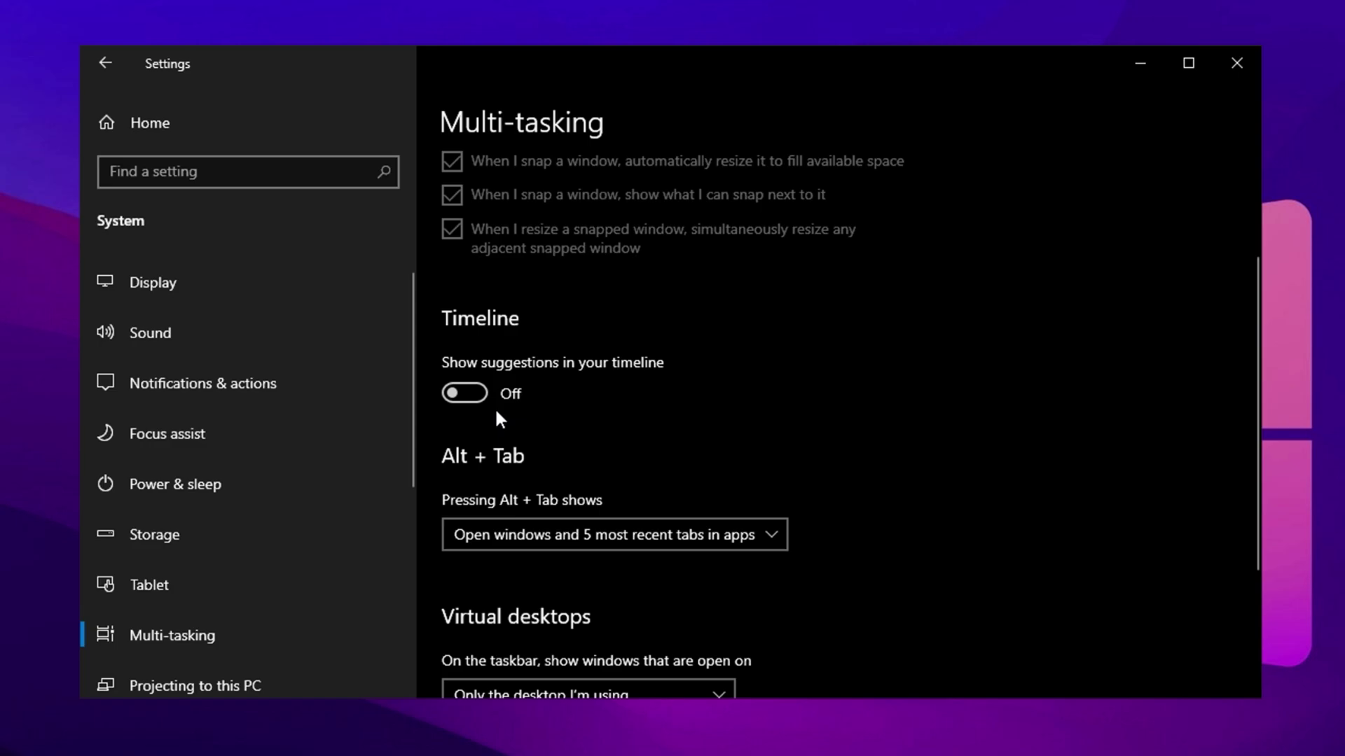
scroll(494, 406, "down", 4)
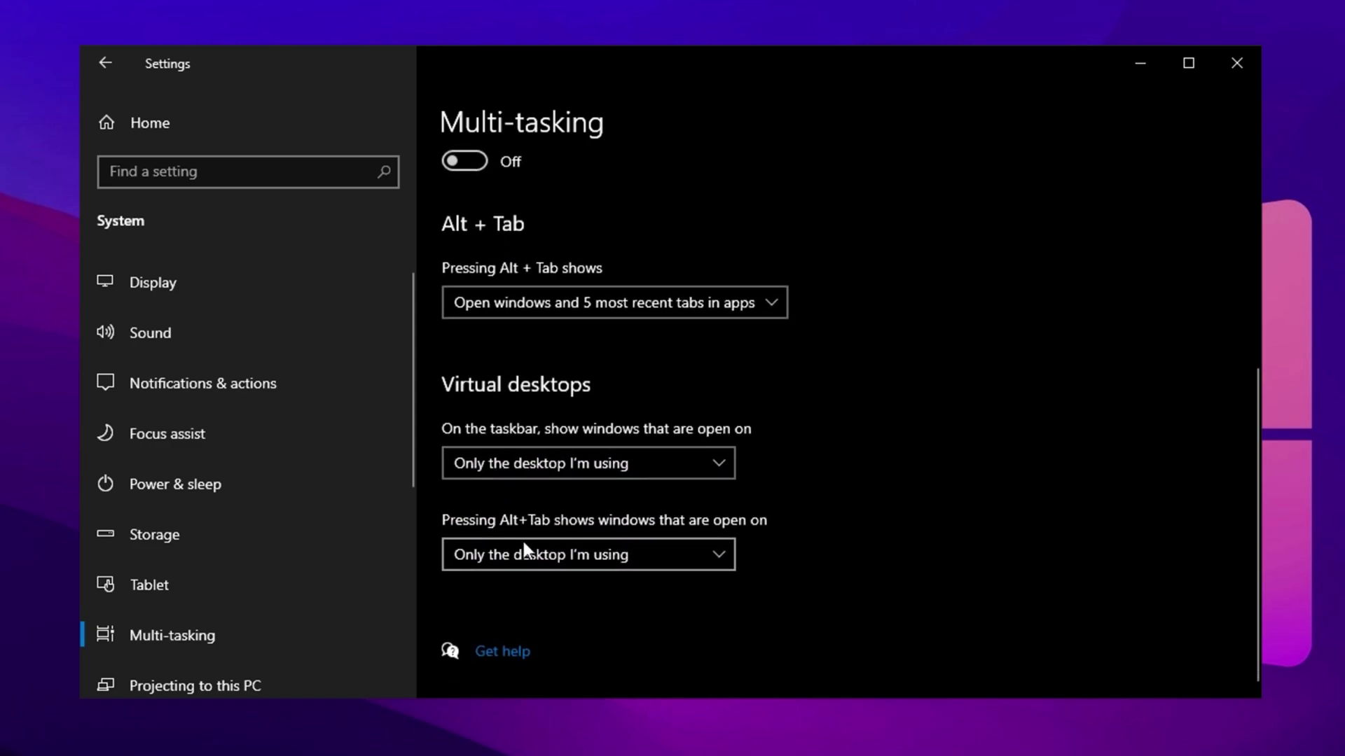
left_click(523, 468)
left_click(524, 467)
scroll(256, 612, "down", 3)
Look over Shared experiences, then check Remote Desktop, which stays Off.
left_click(203, 604)
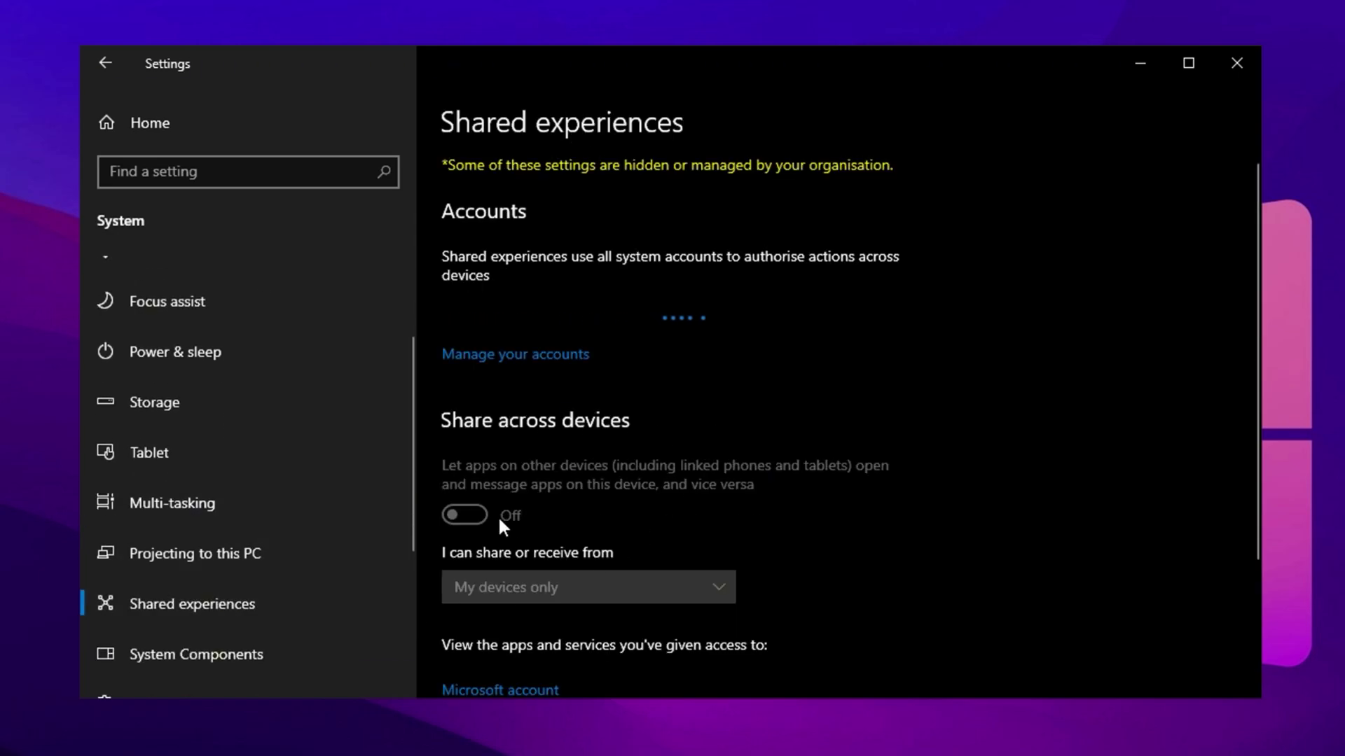
scroll(498, 516, "down", 5)
scroll(524, 494, "up", 5)
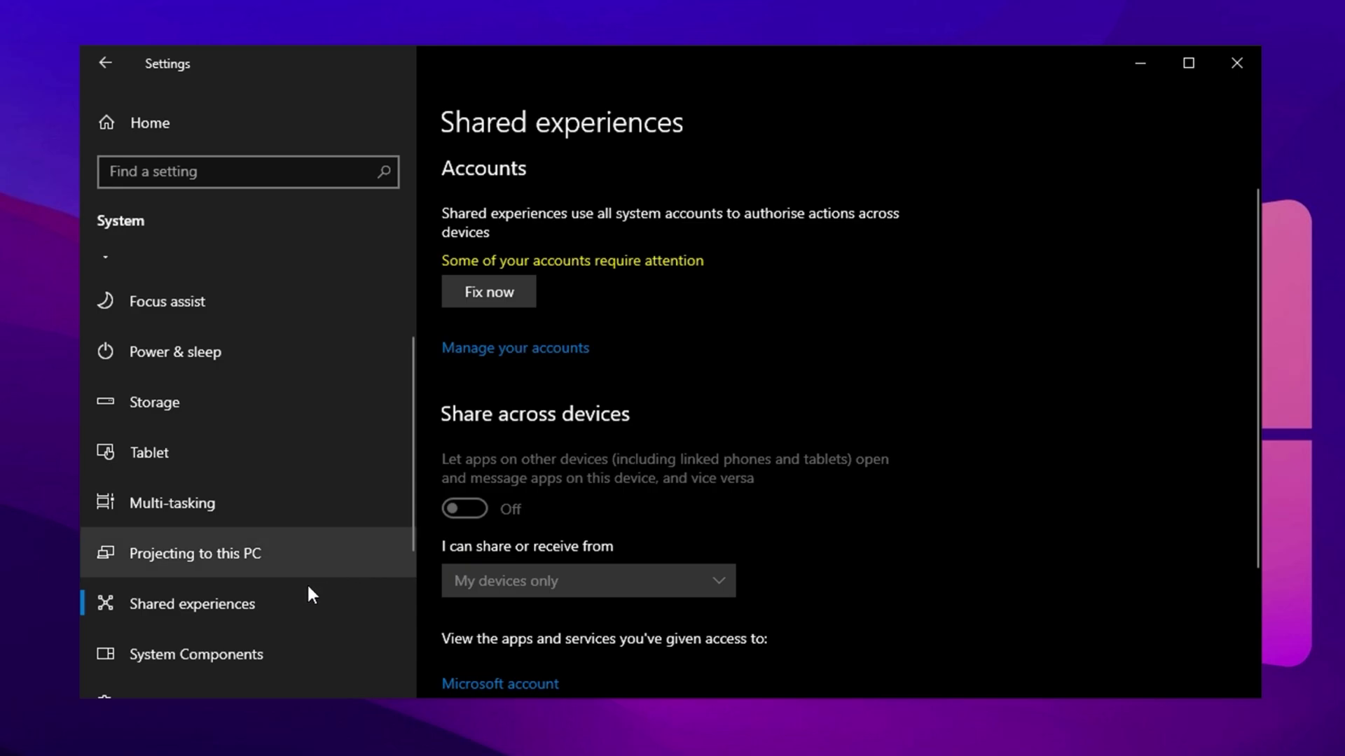
scroll(288, 598, "down", 3)
left_click(244, 491)
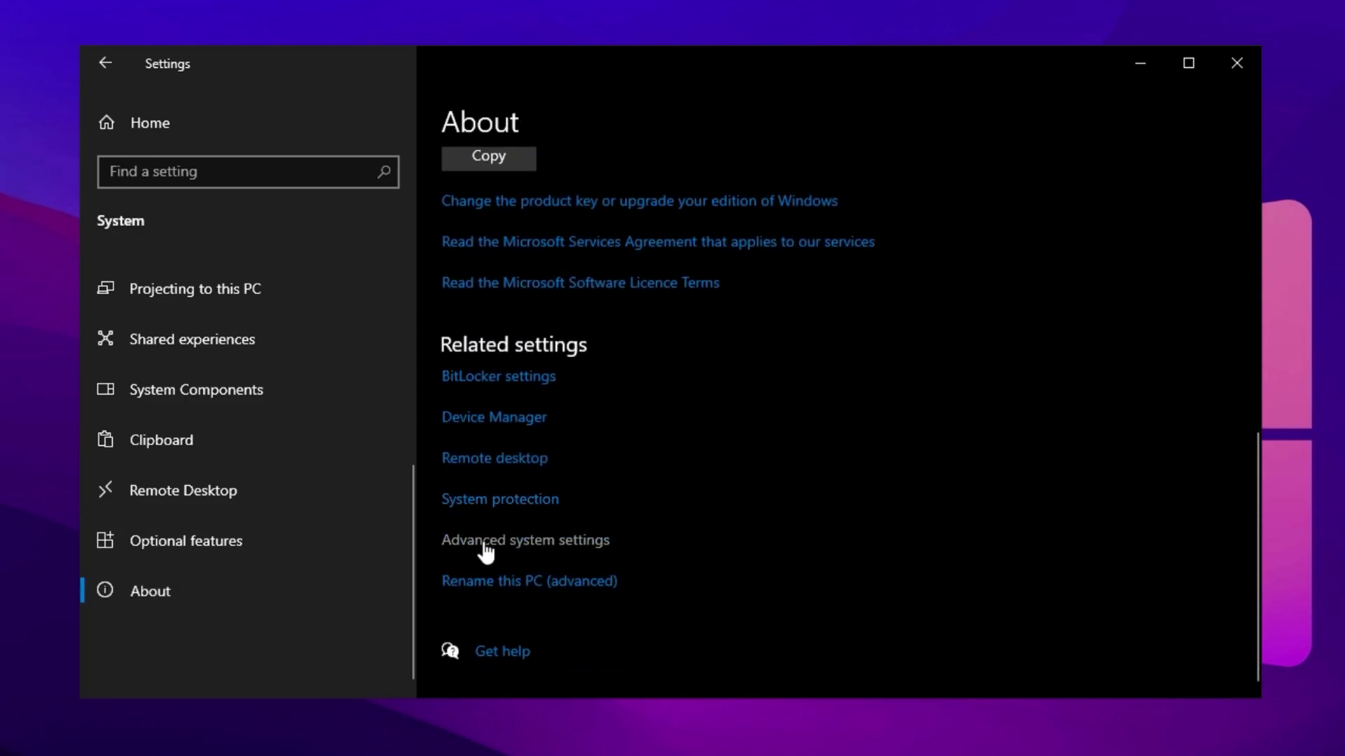
Open System Properties from the About page, then the Performance Options Visual Effects tab.
left_click(486, 553)
left_click_drag(7, 3, 632, 142)
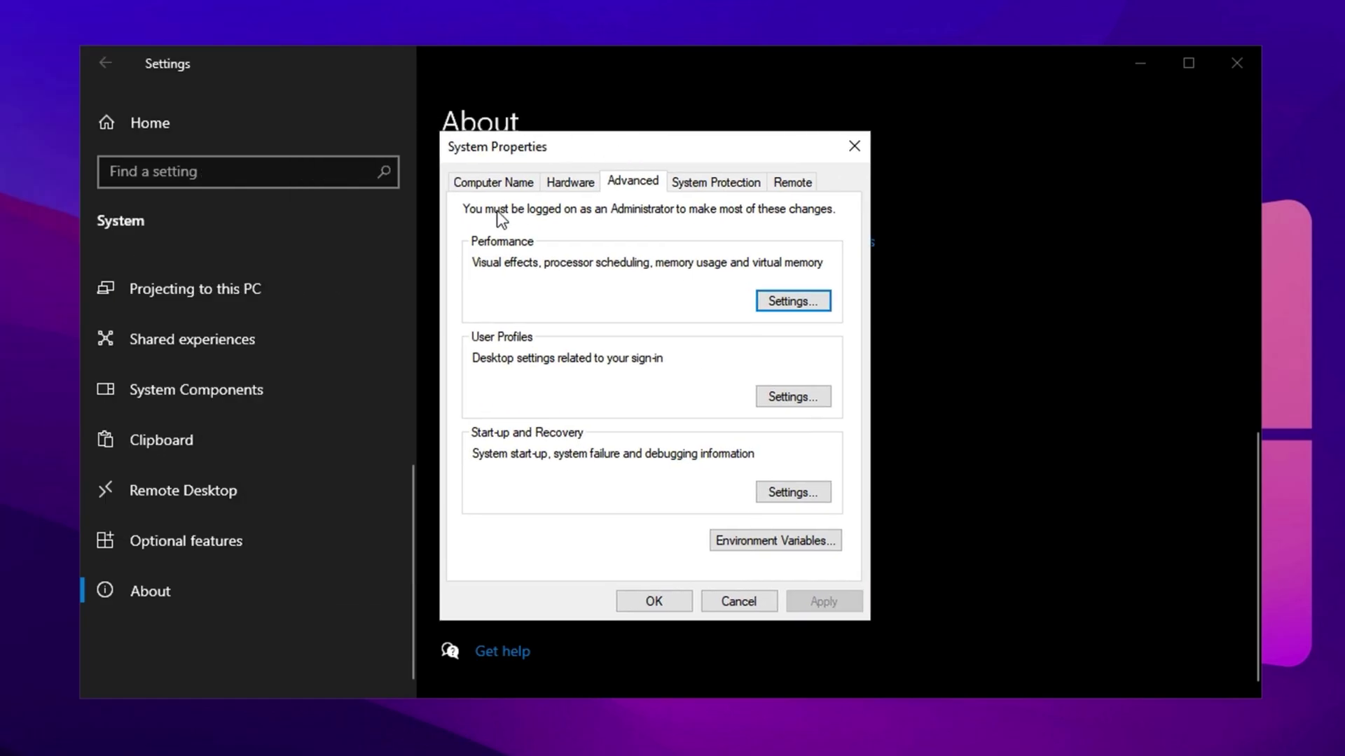
left_click(787, 303)
left_click_drag(615, 233, 600, 143)
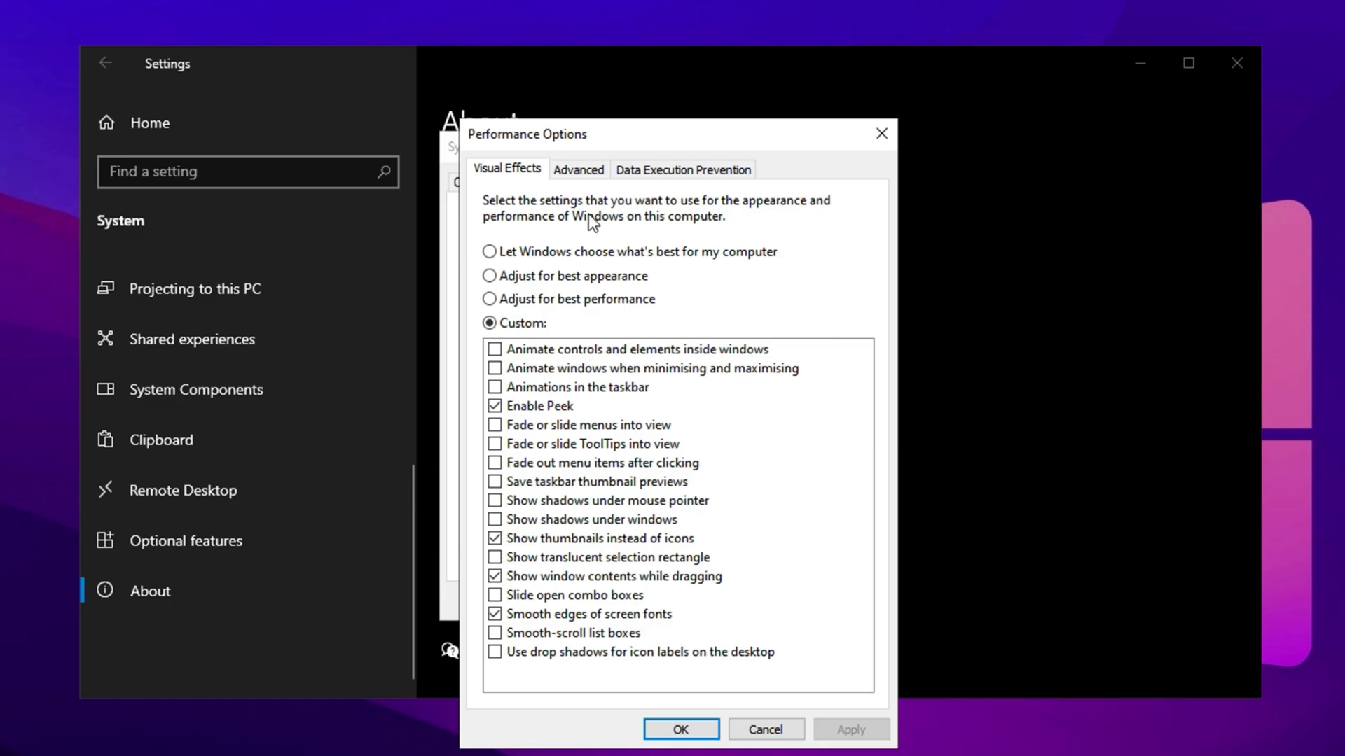
Confirm processor scheduling favours Programs on the Advanced tab and close Performance Options with OK.
left_click(578, 174)
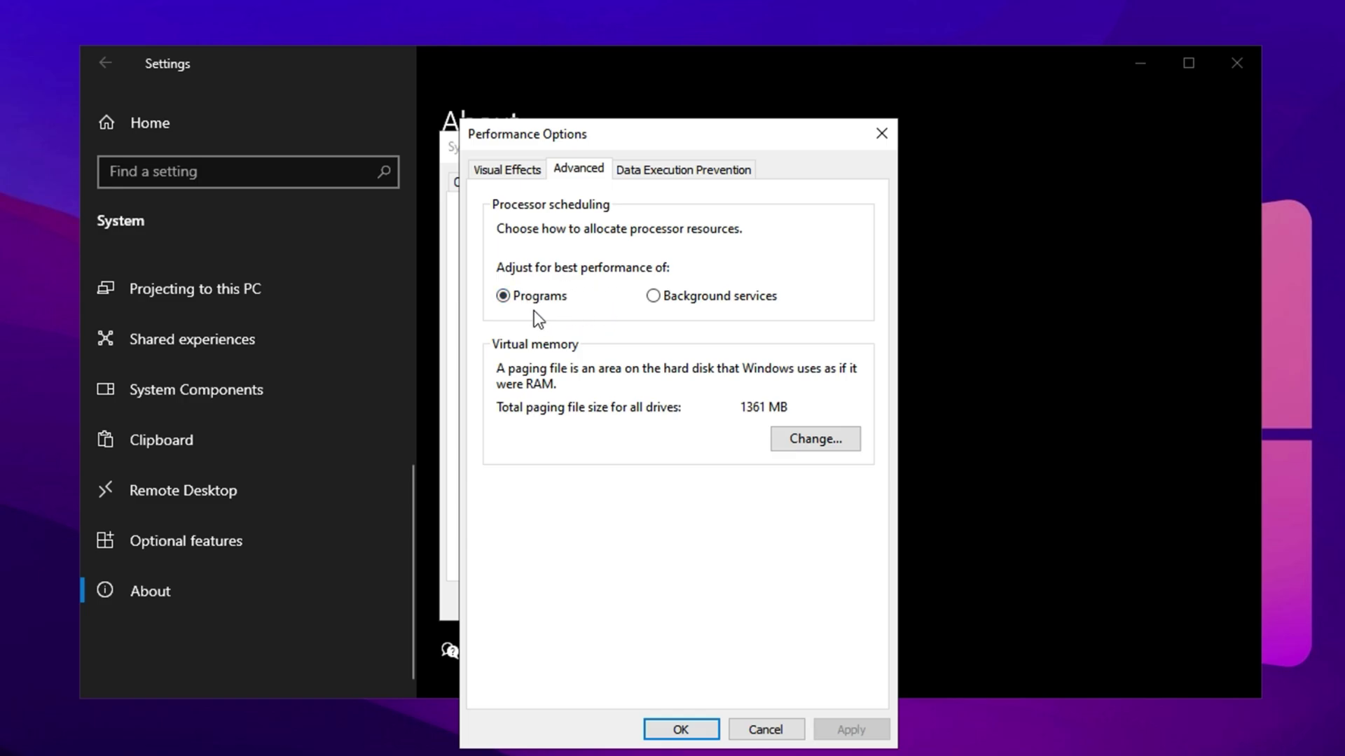
left_click(708, 726)
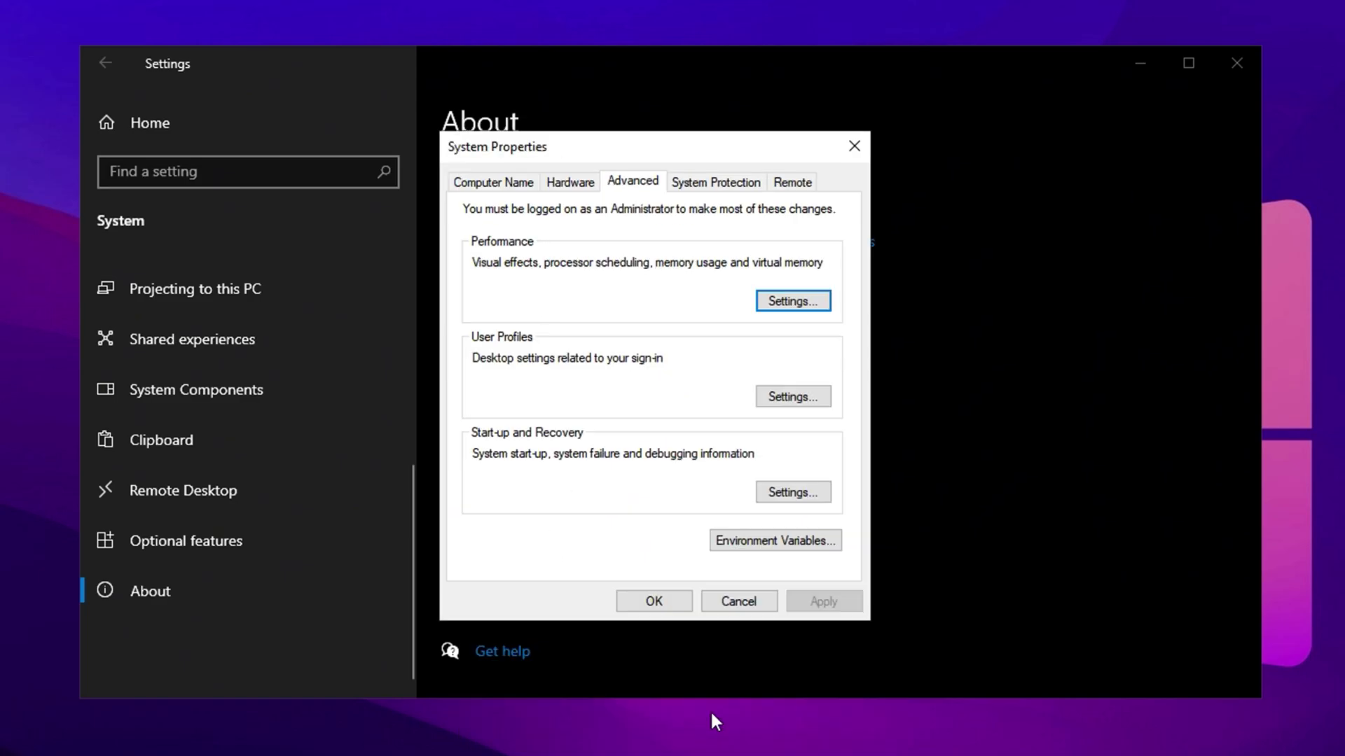
Close System Properties, activate the Ultimate Performance power plan, and open its advanced power settings.
left_click(638, 606)
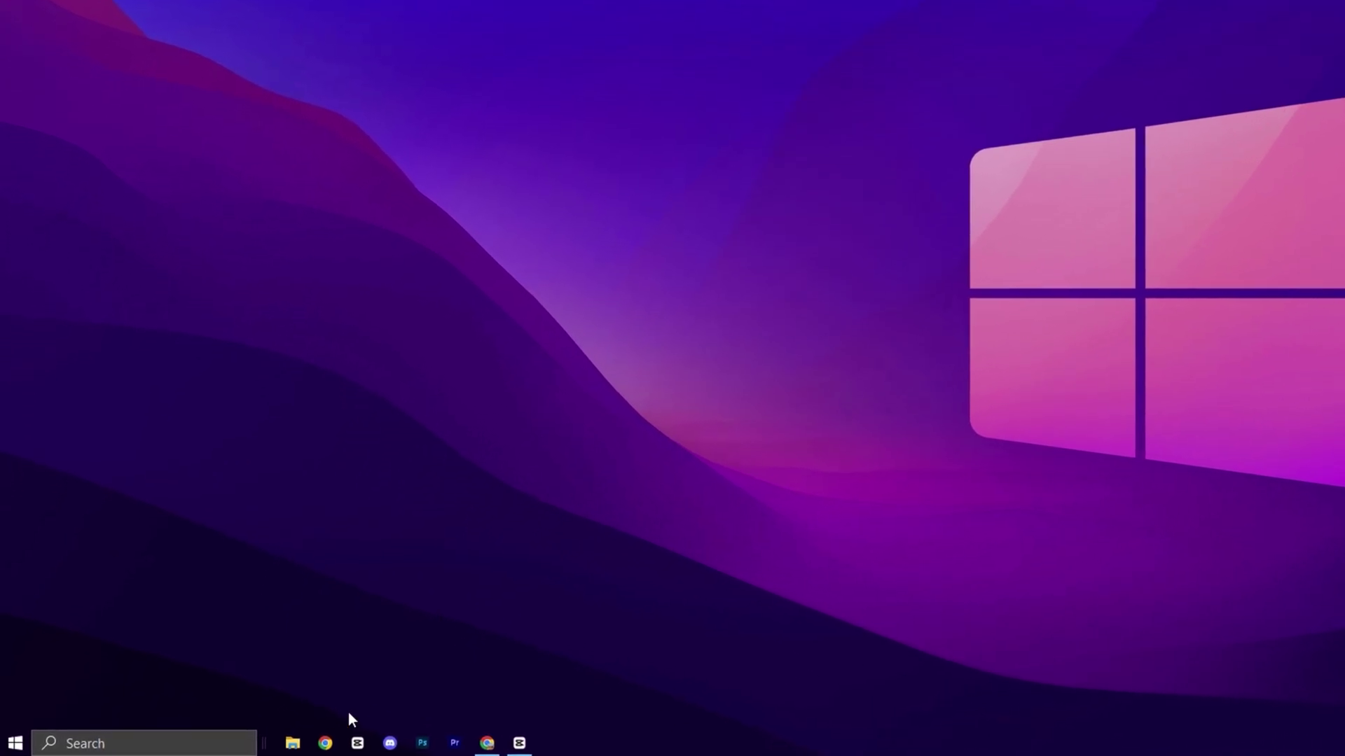
key("super")
type("powe")
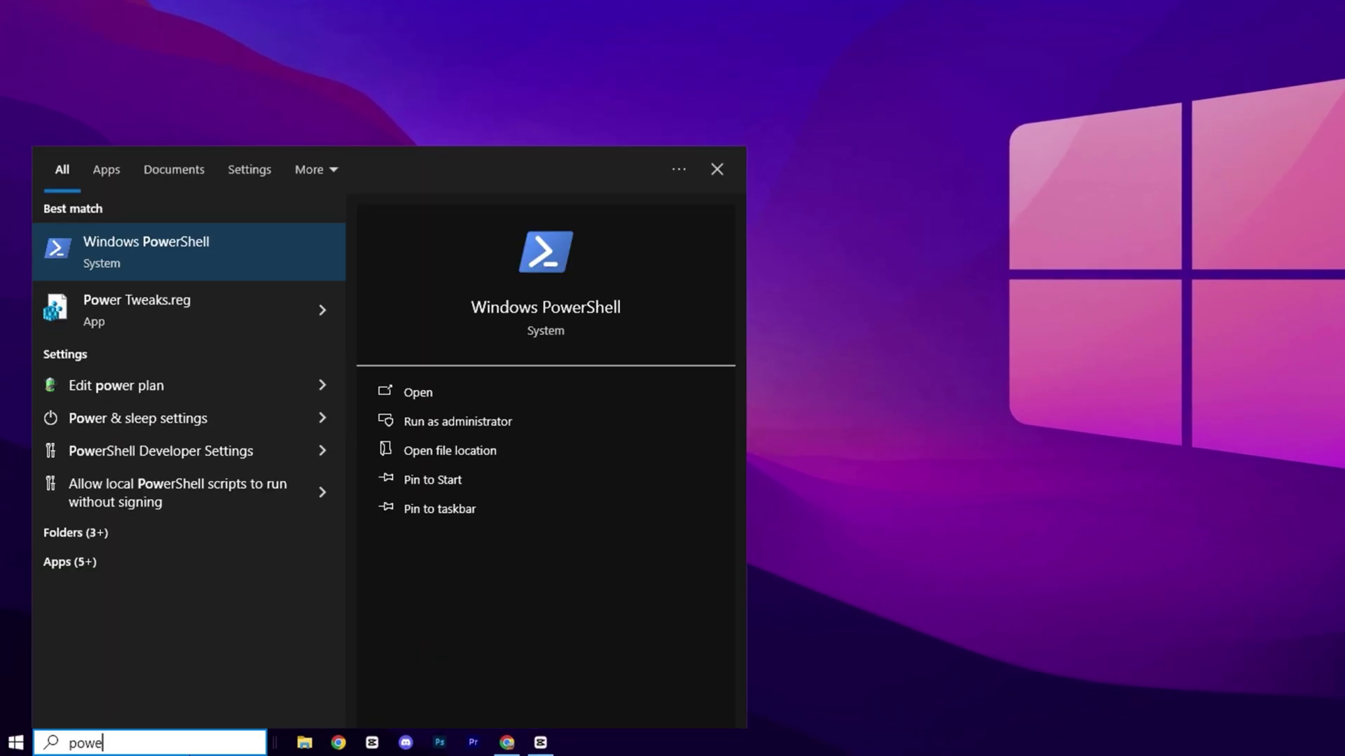
type("r")
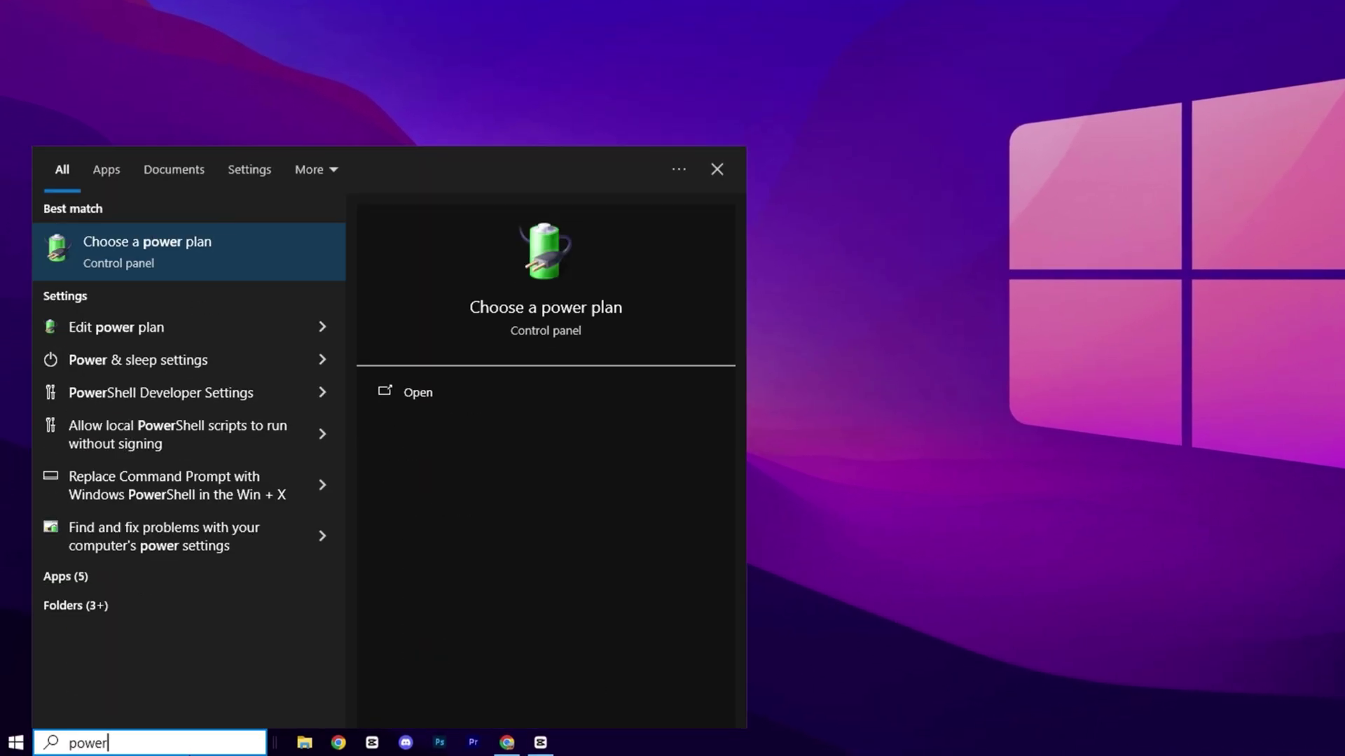
left_click(182, 254)
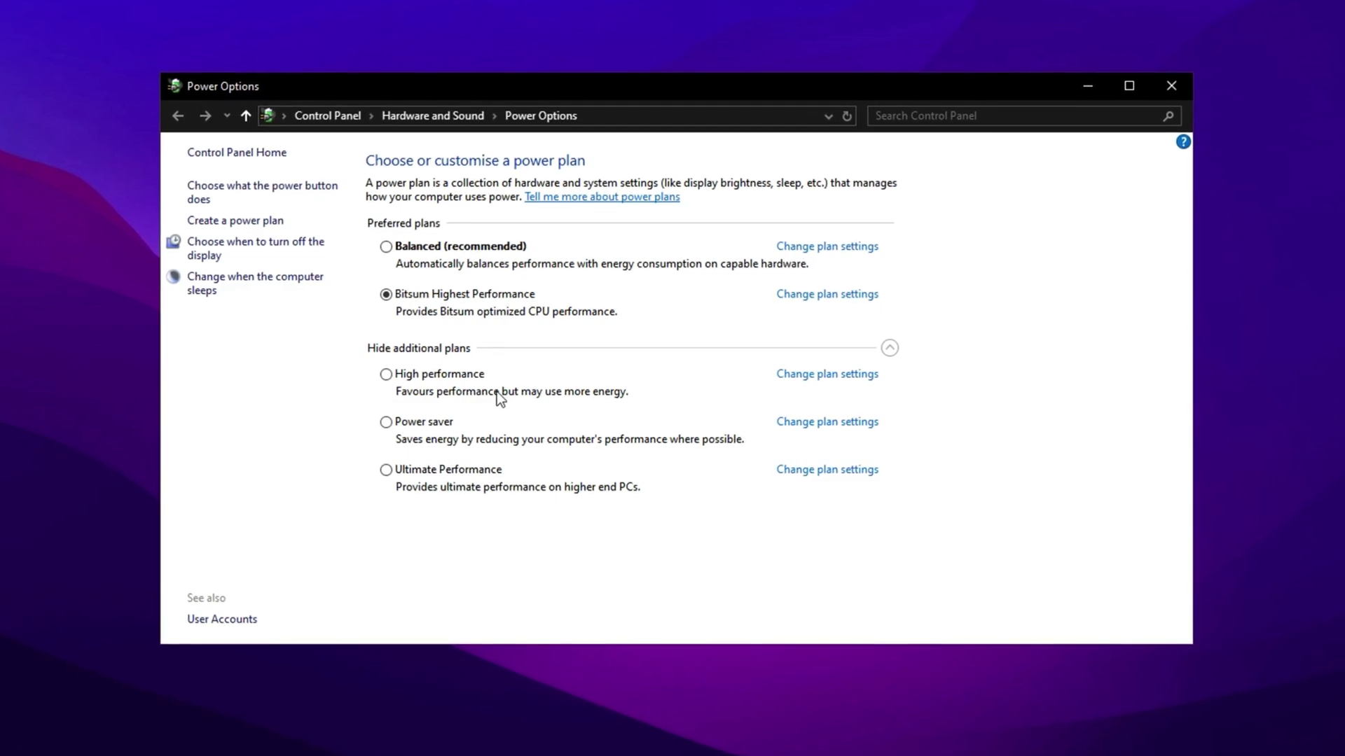
left_click(384, 373)
left_click(403, 472)
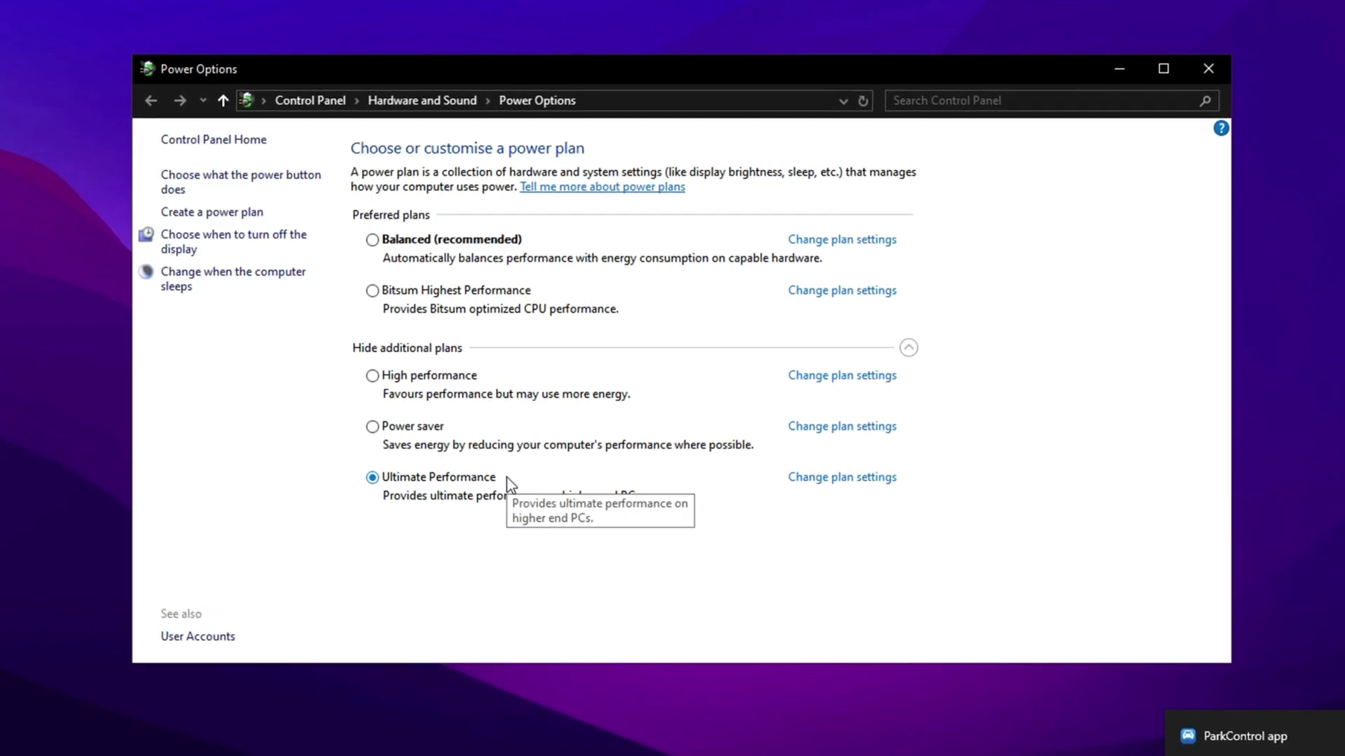
left_click(837, 479)
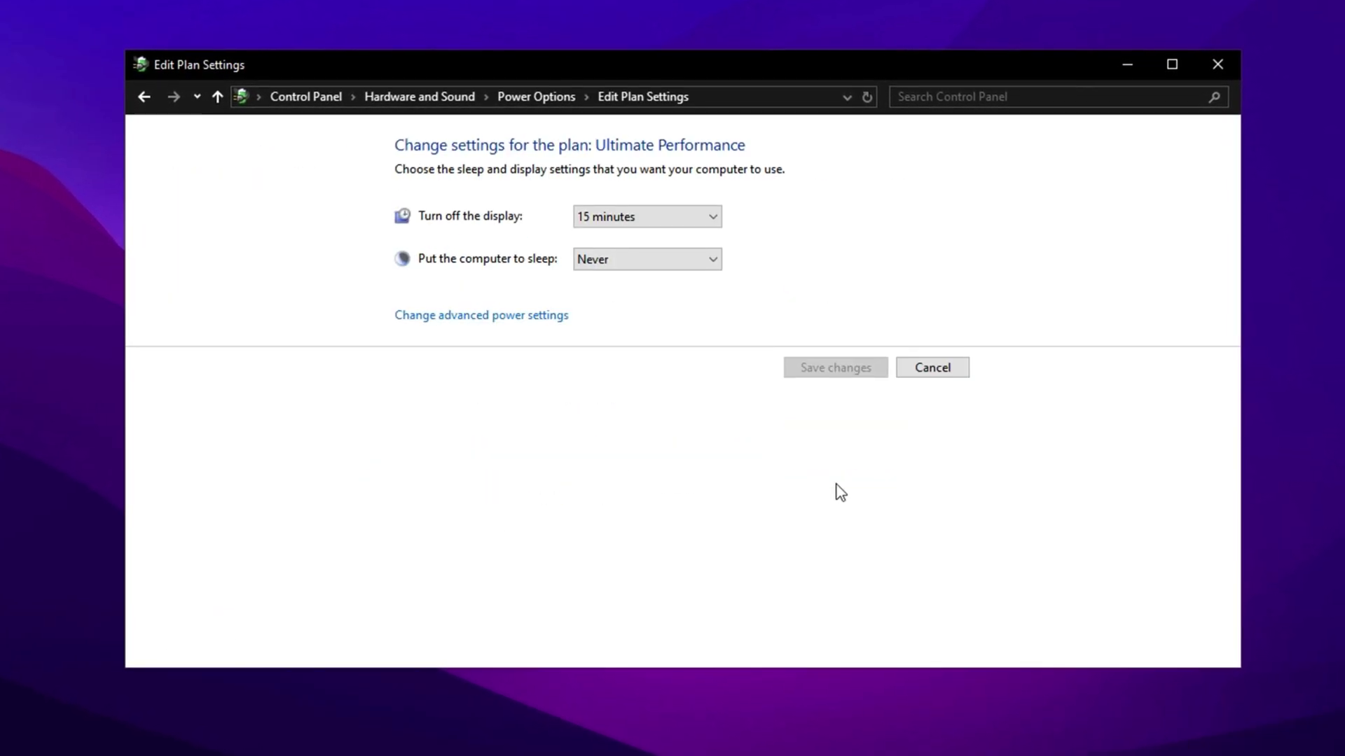
left_click(474, 316)
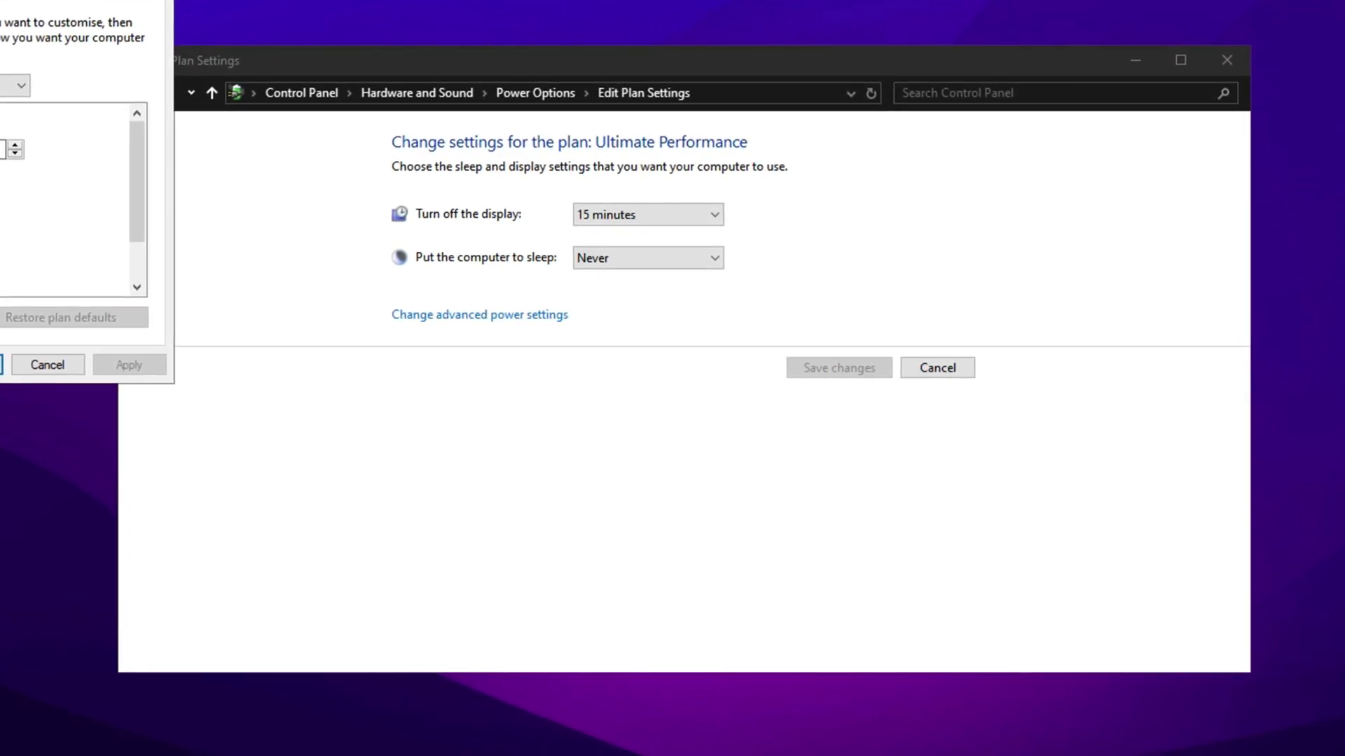
Check Ultimate Performance's PCI Express link state and core parking minimum cores values, then apply with OK.
left_click_drag(0, 0, 532, 114)
double_click(472, 444)
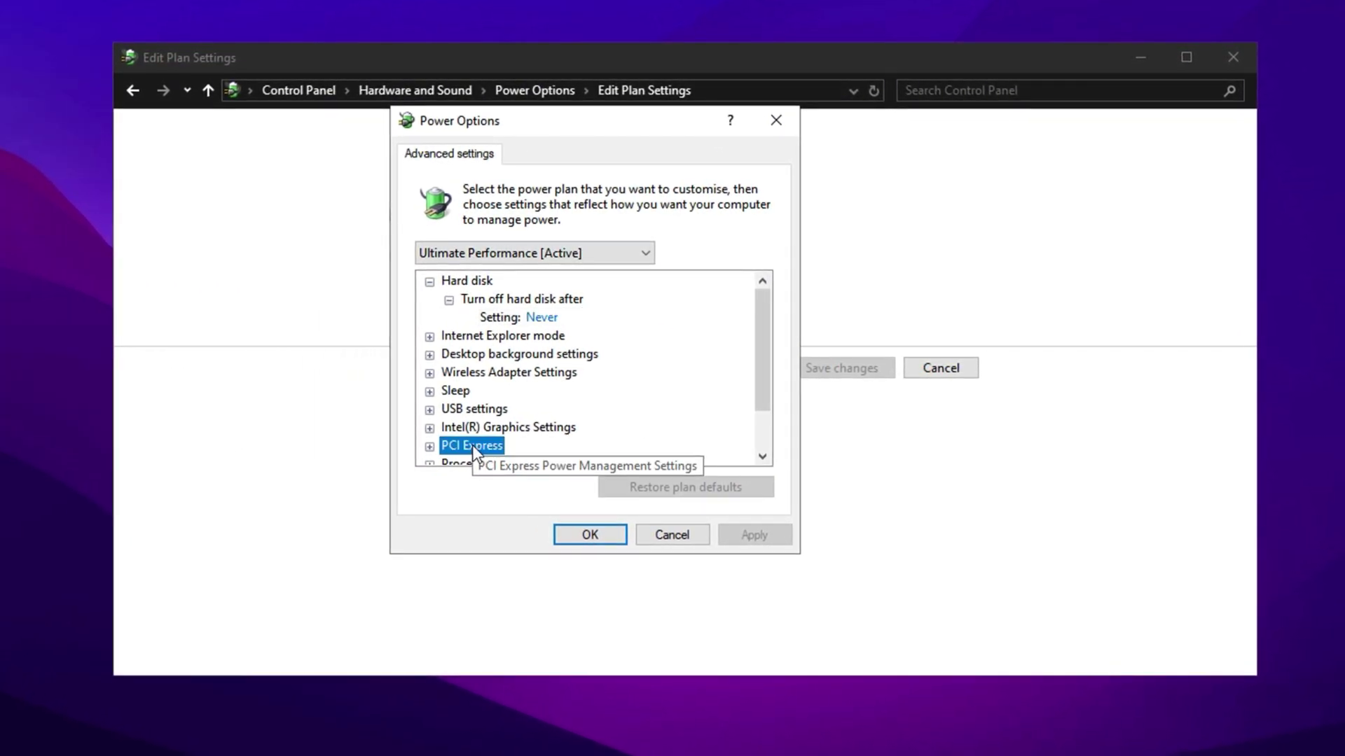
double_click(526, 448)
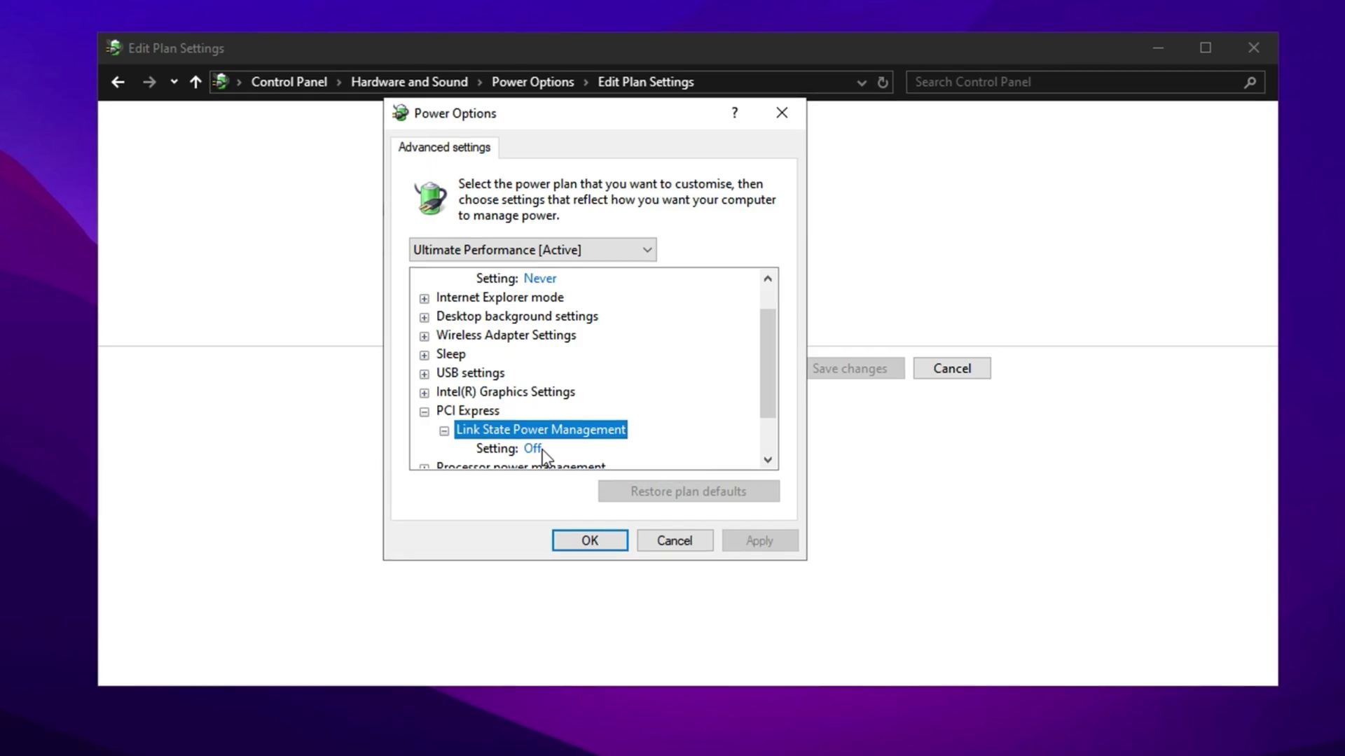
scroll(542, 450, "down", 1)
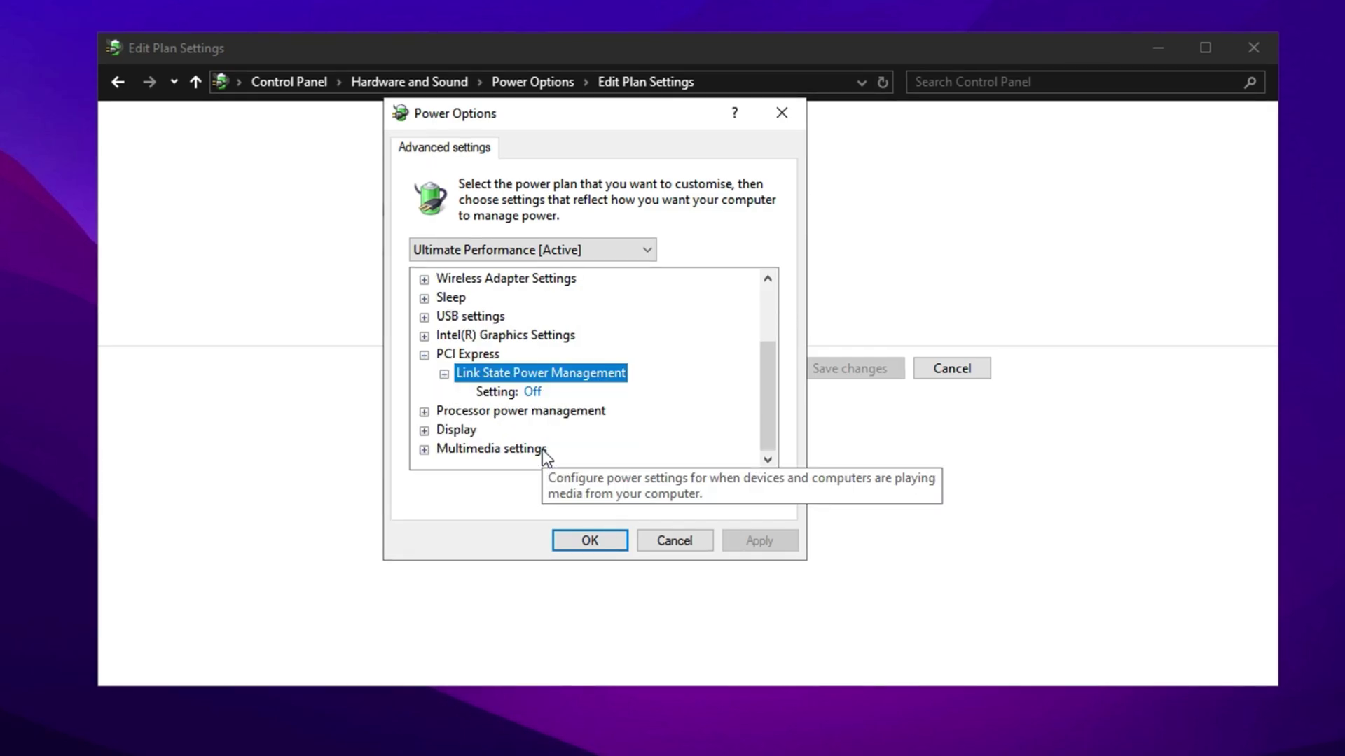
double_click(544, 412)
double_click(564, 354)
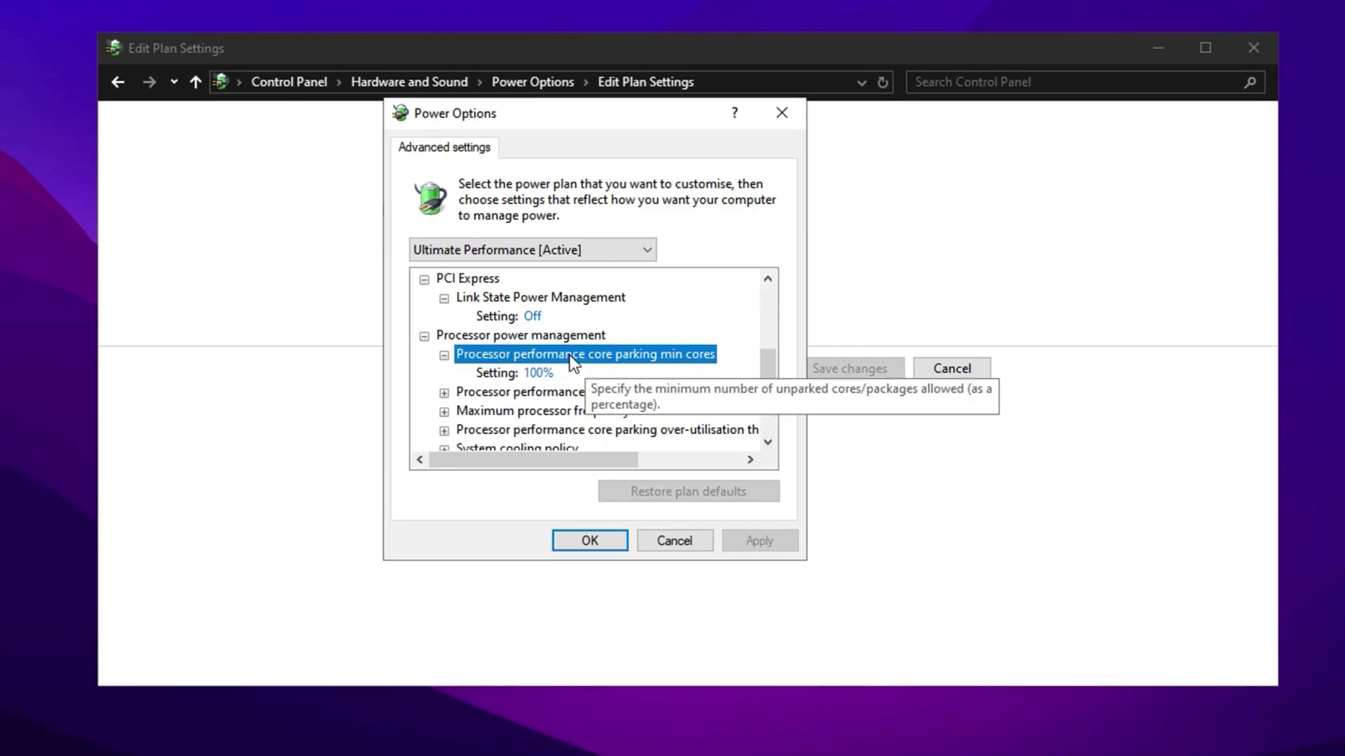
double_click(559, 393)
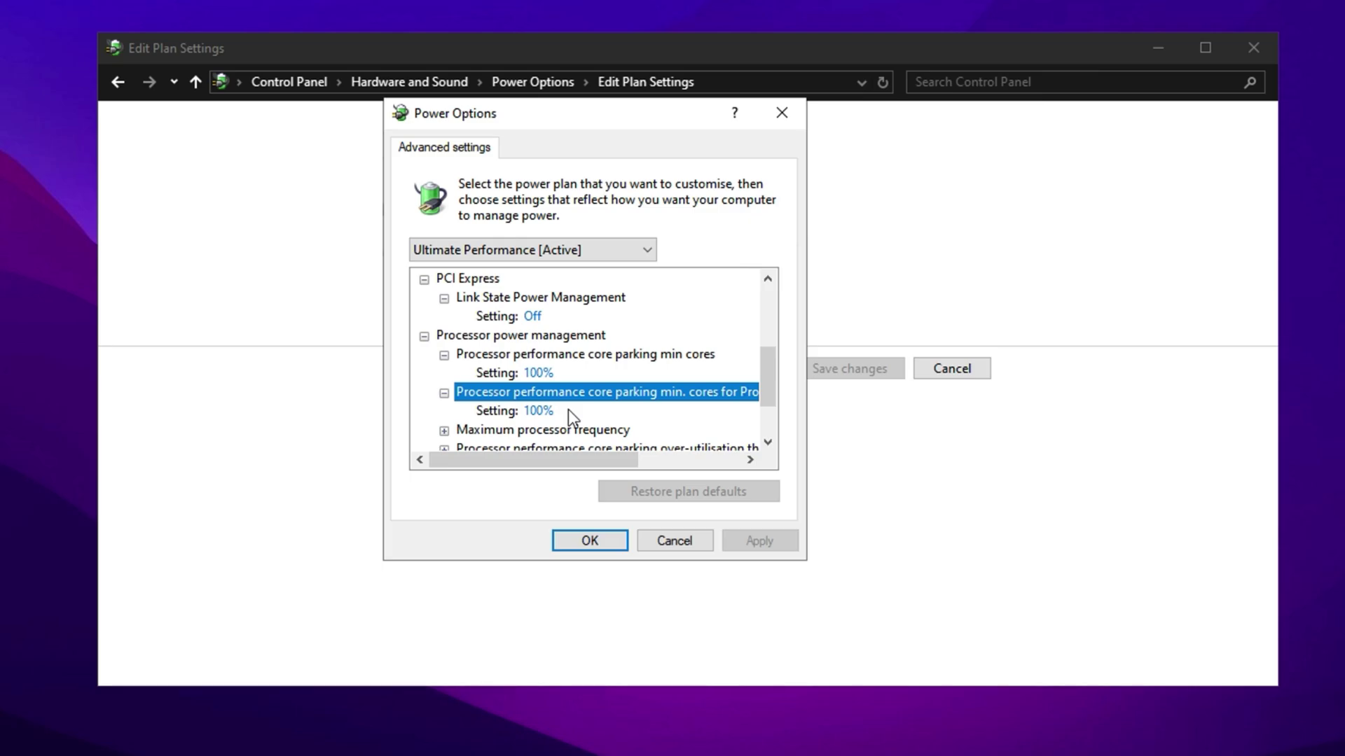
left_click(590, 543)
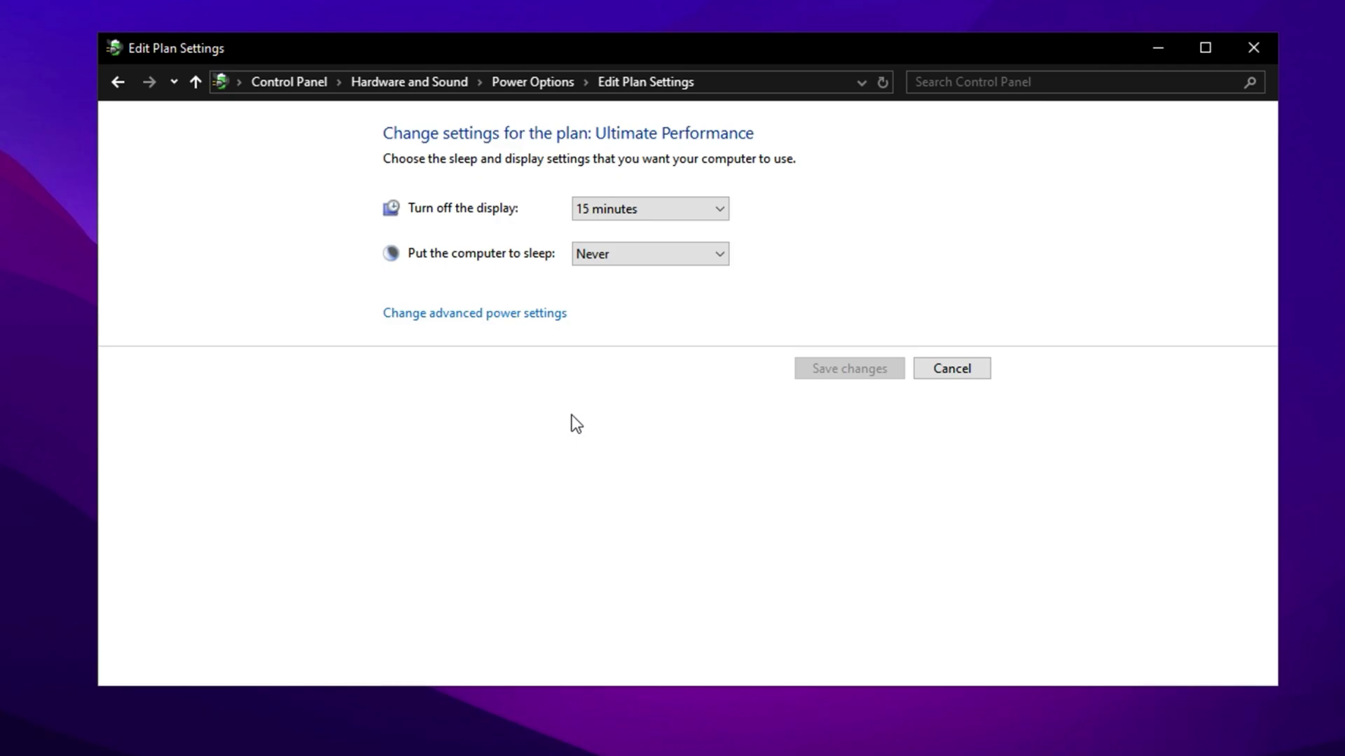
key("alt+Left")
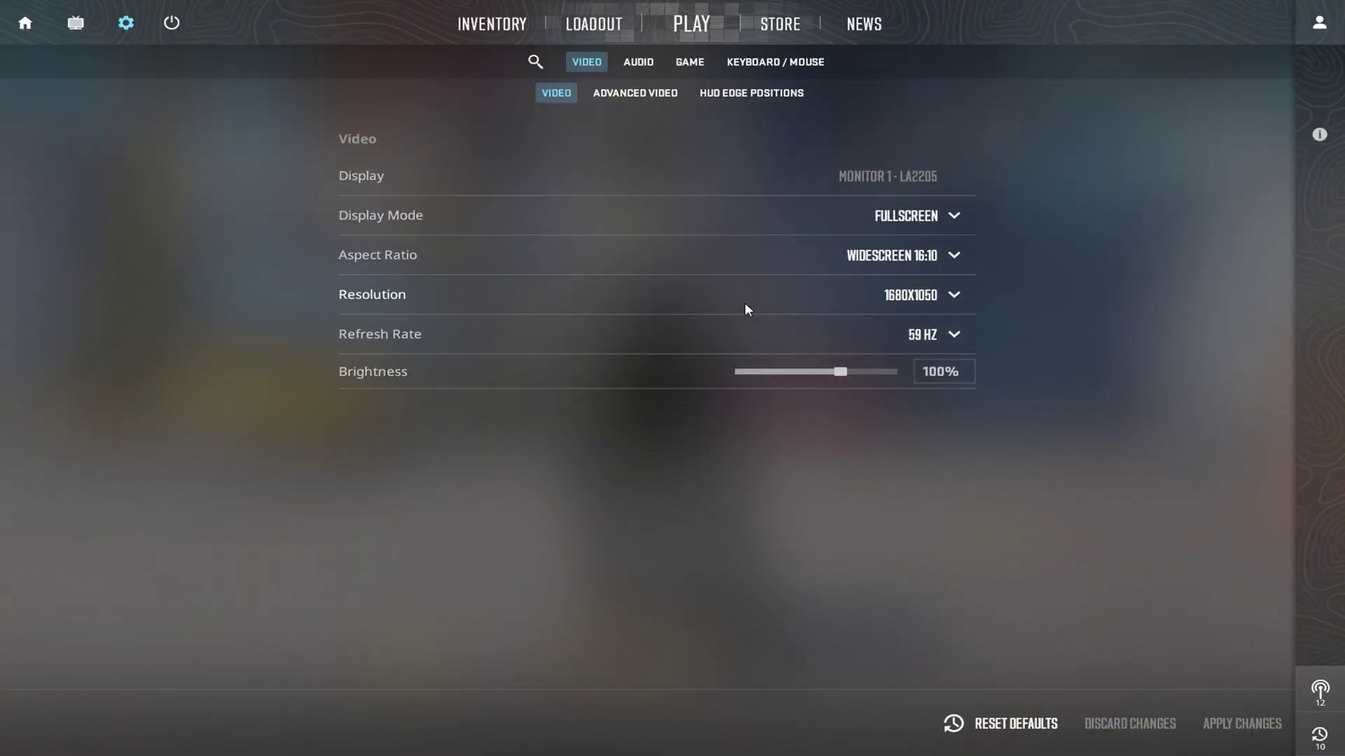
Review resolution, aspect ratio and refresh rate, keeping 1680x1050 and 59 Hz.
left_click(939, 302)
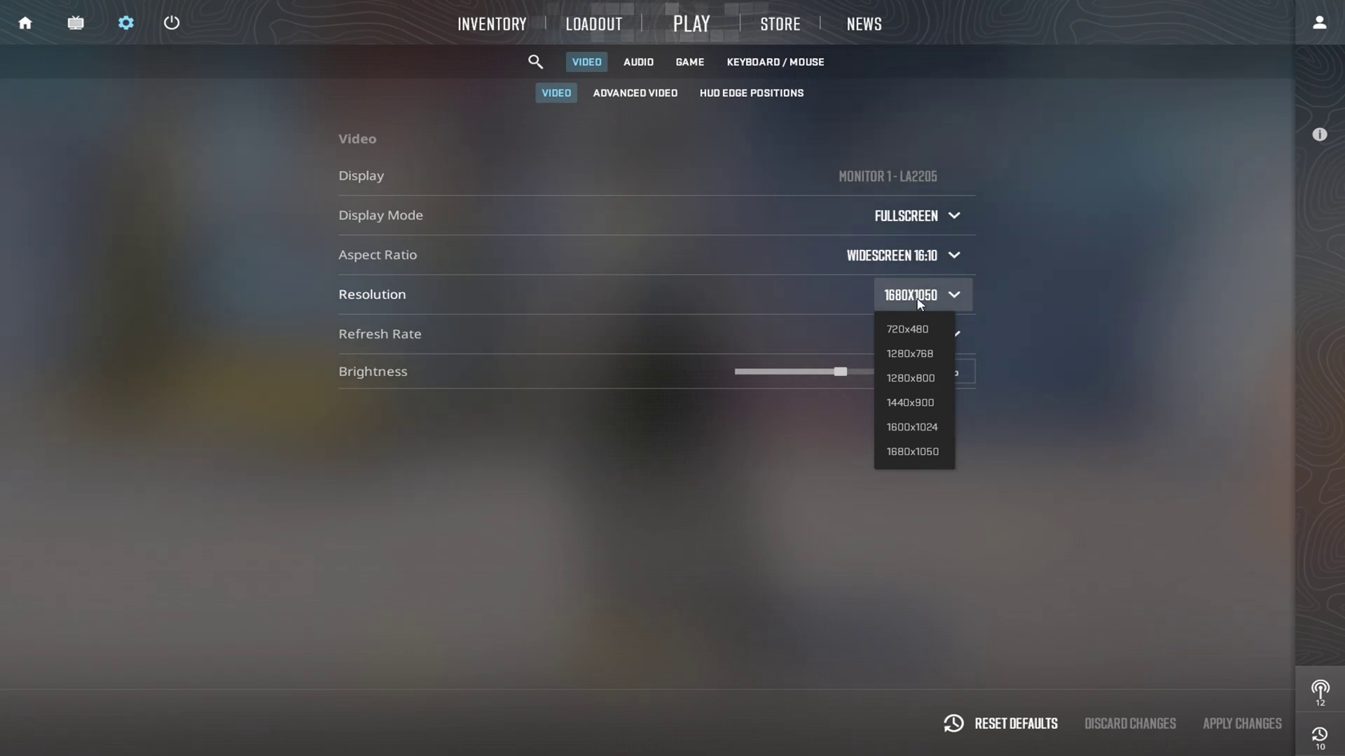
left_click(914, 295)
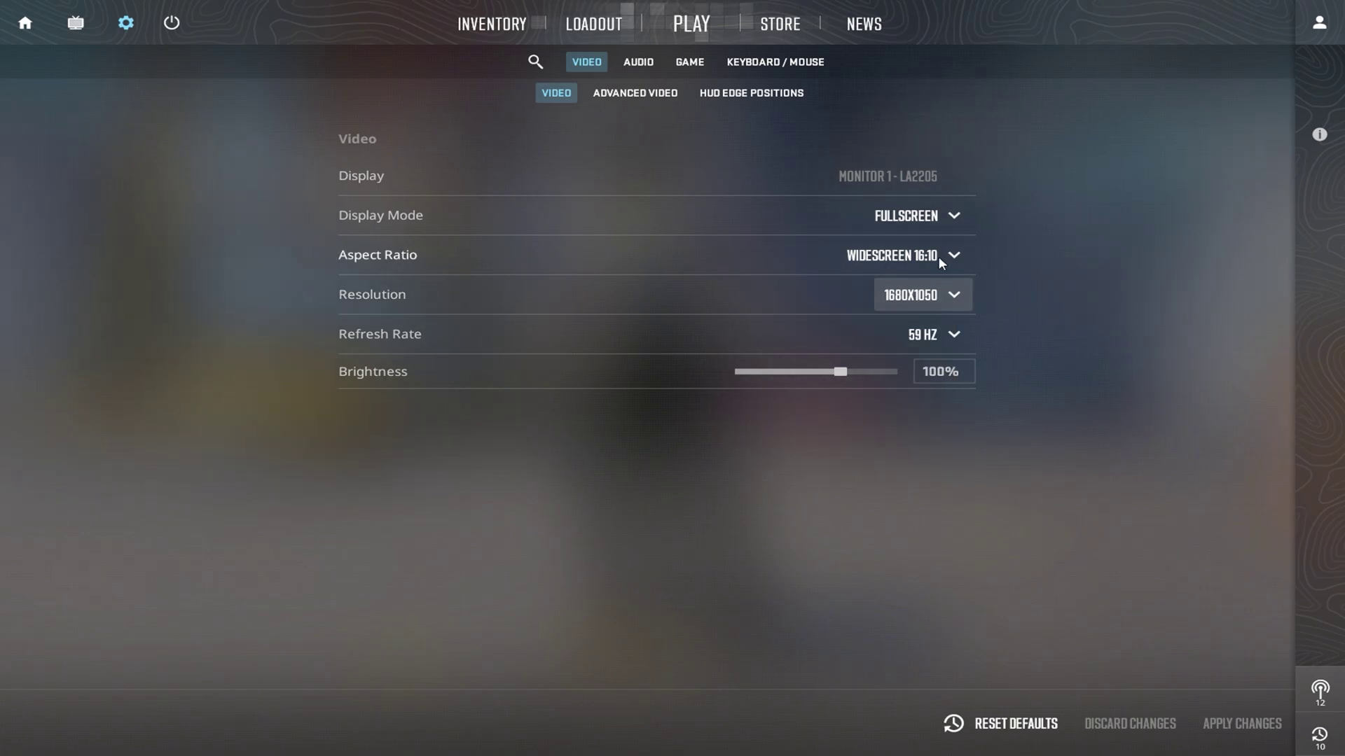
left_click(923, 256)
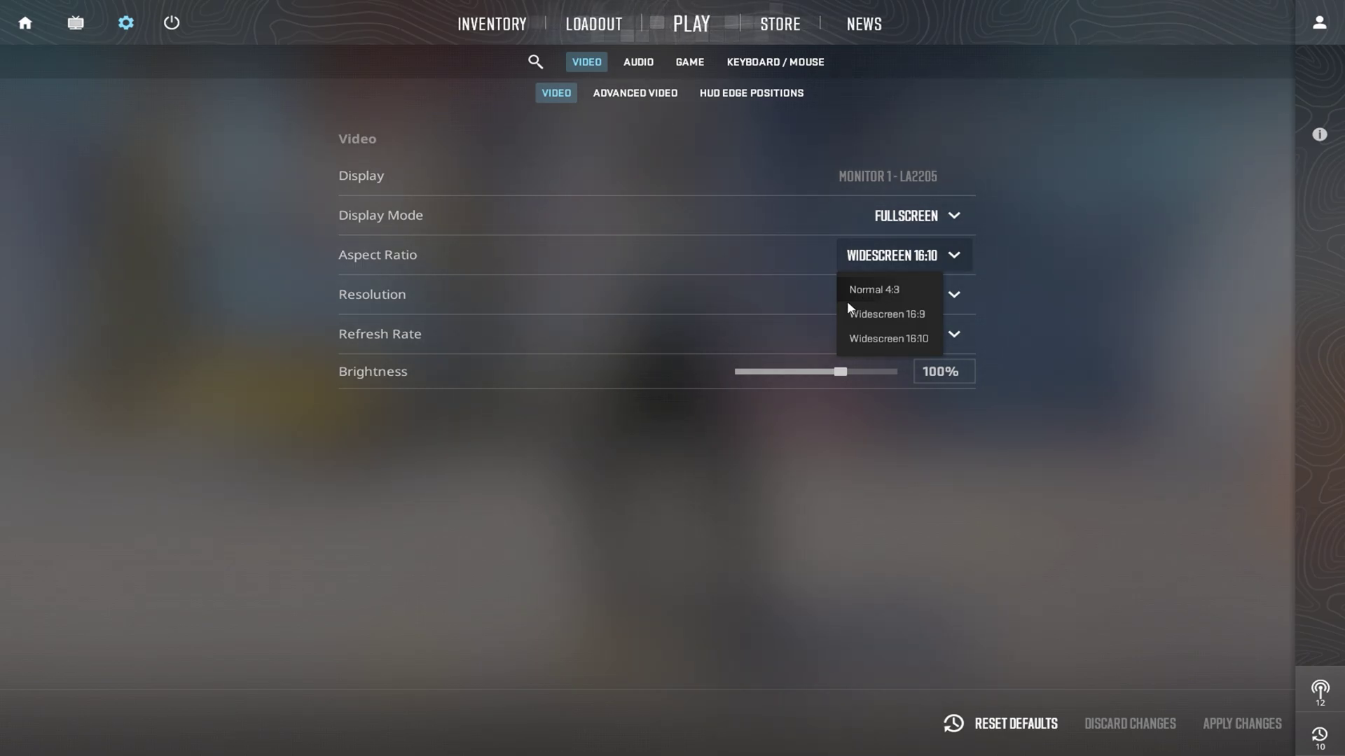
left_click(950, 342)
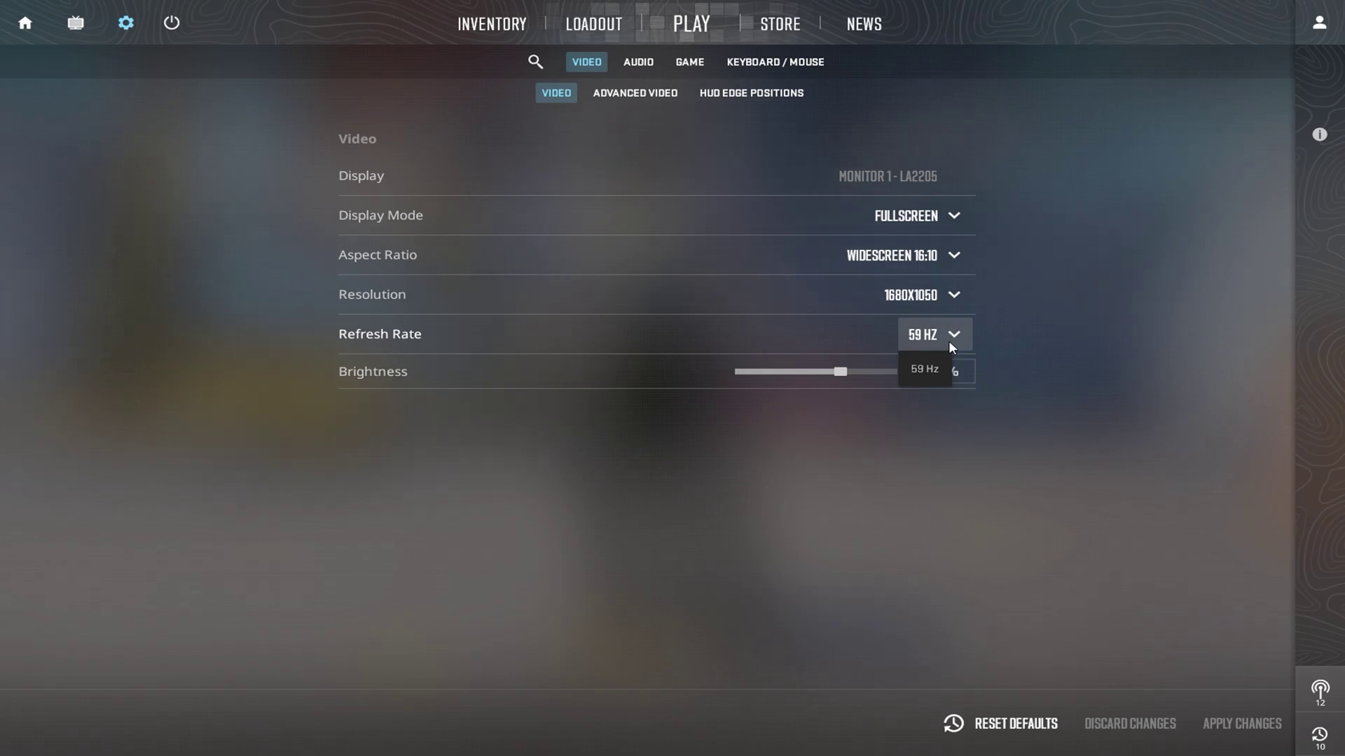
left_click(950, 342)
left_click(949, 341)
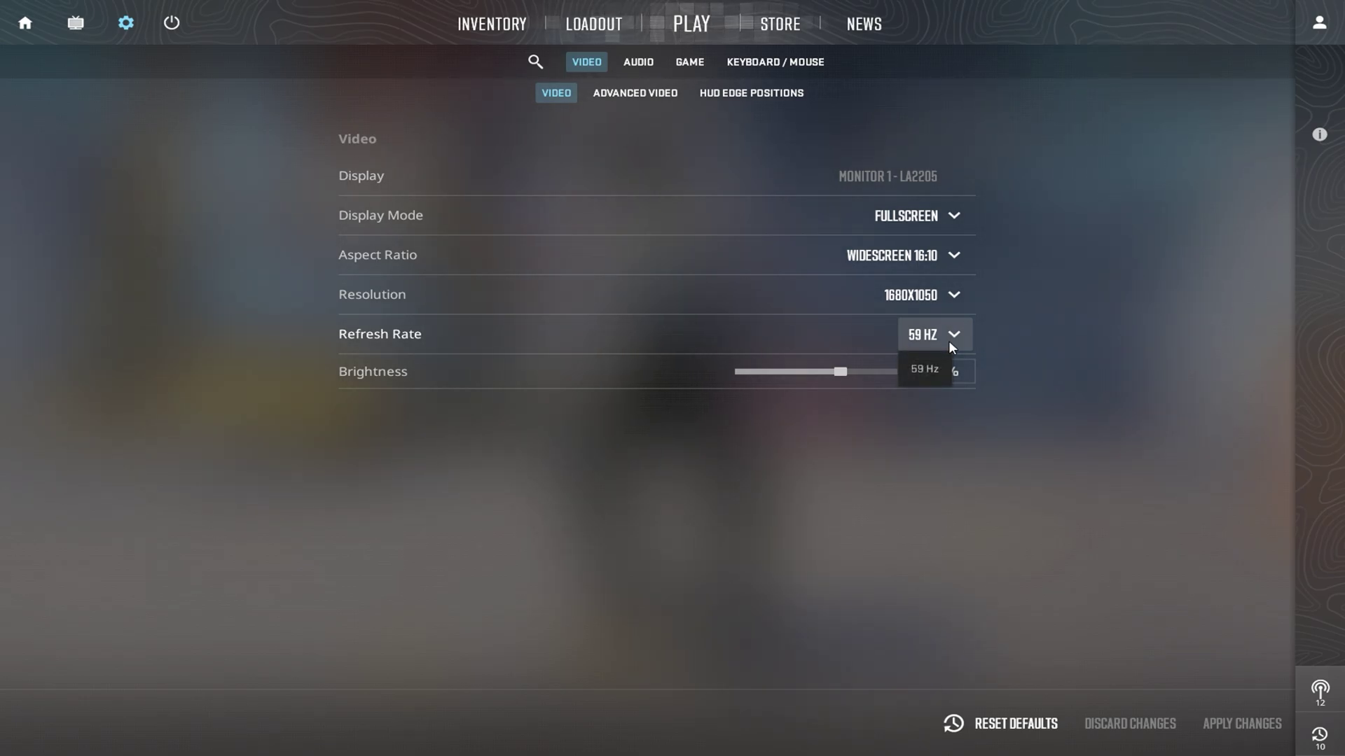
left_click(950, 342)
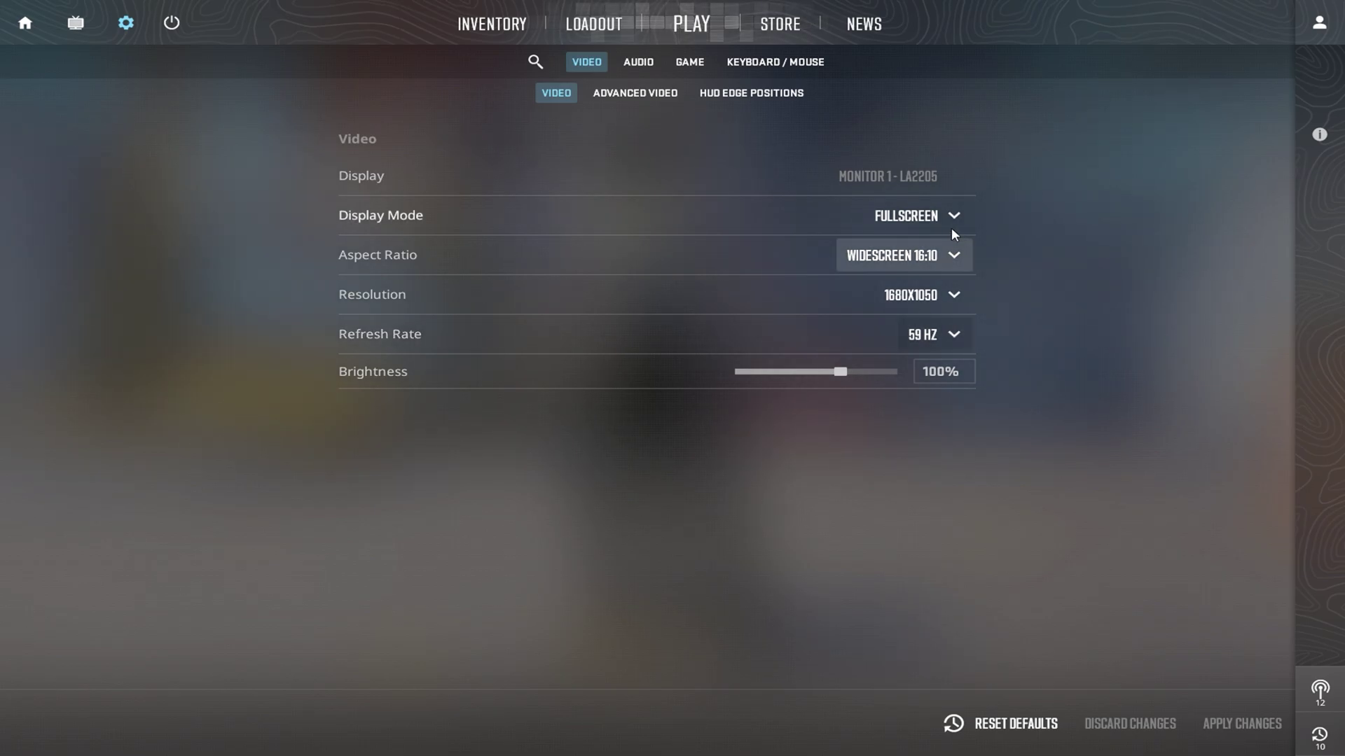
Keep Fullscreen display mode and switch to the Advanced Video settings.
left_click(921, 222)
left_click(920, 221)
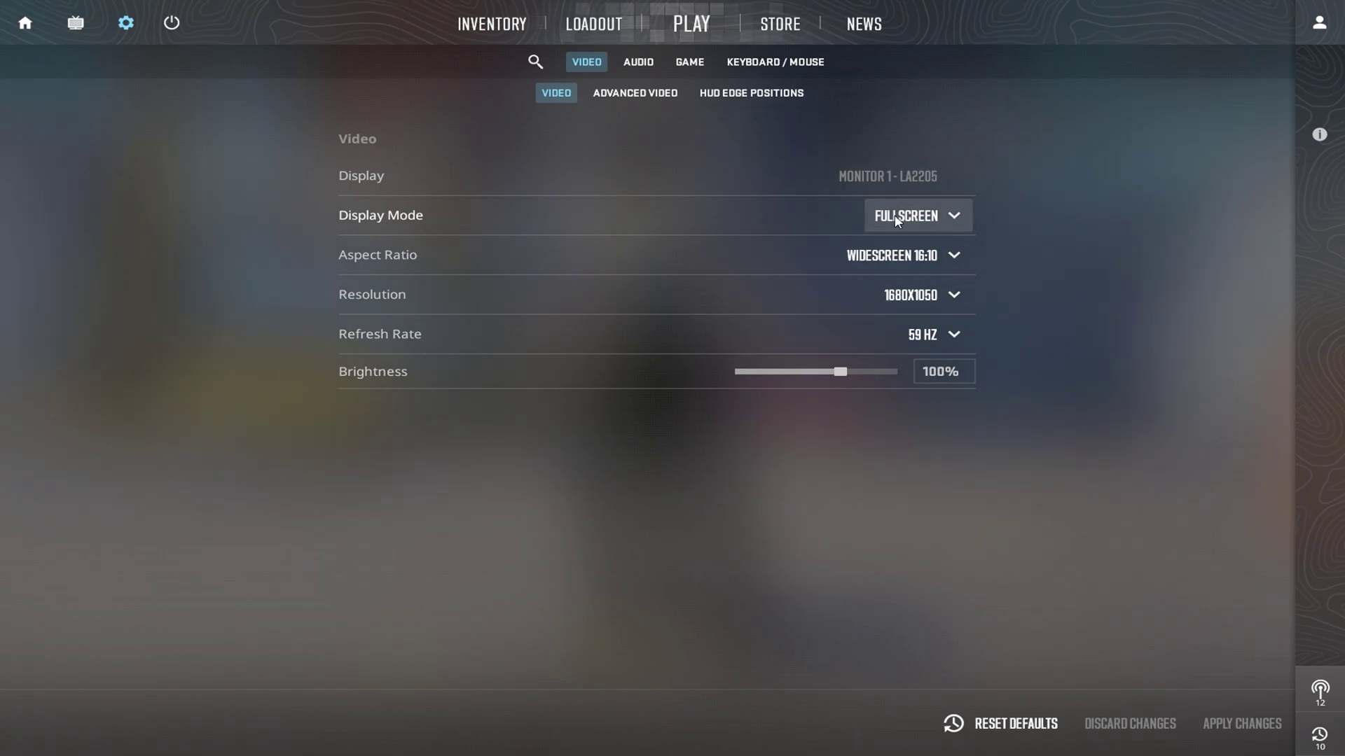
left_click(643, 97)
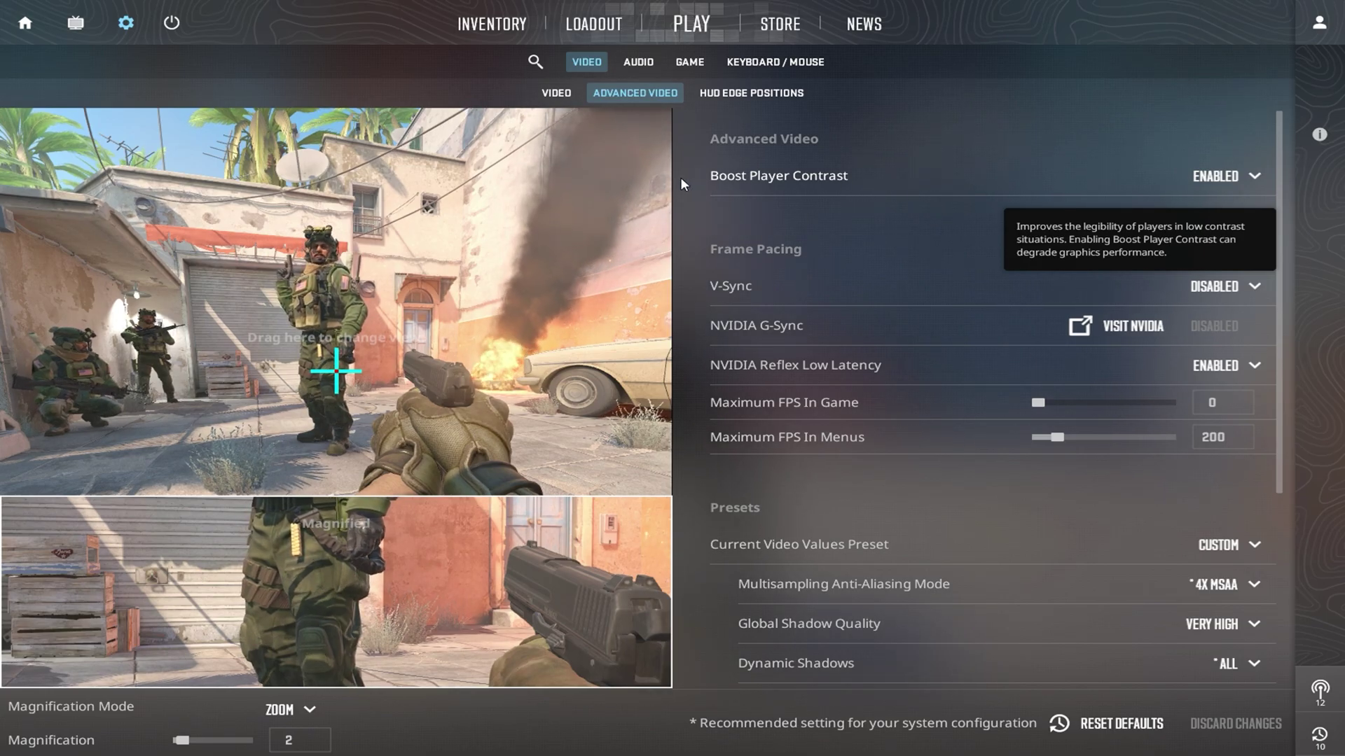
left_click(1223, 178)
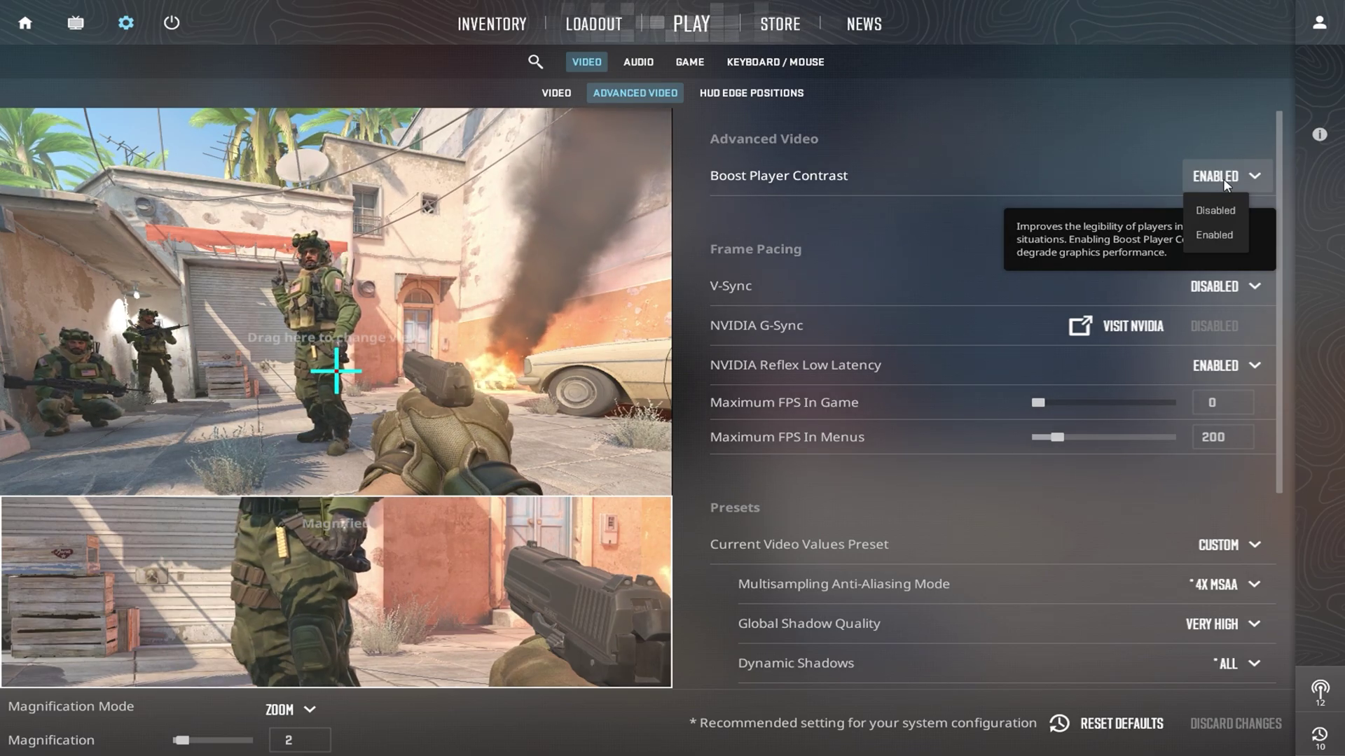
left_click(1212, 233)
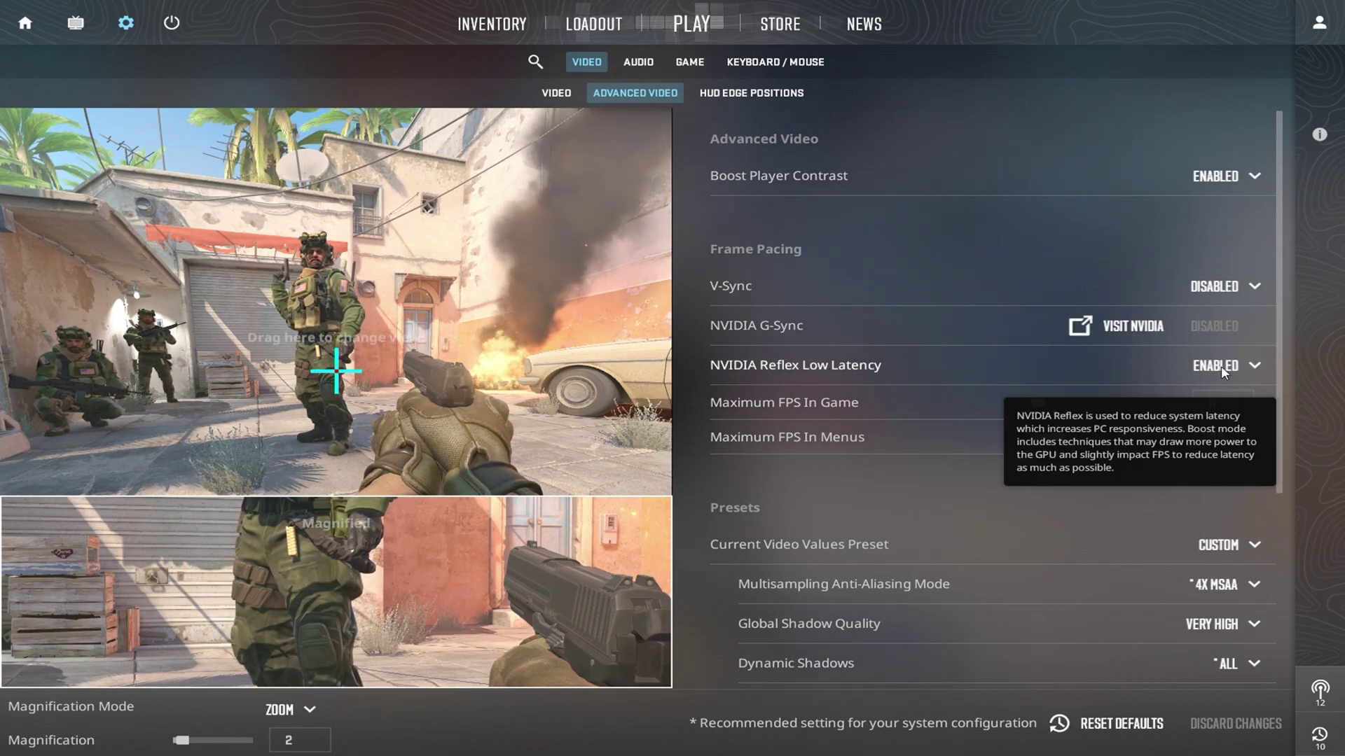
left_click(1261, 365)
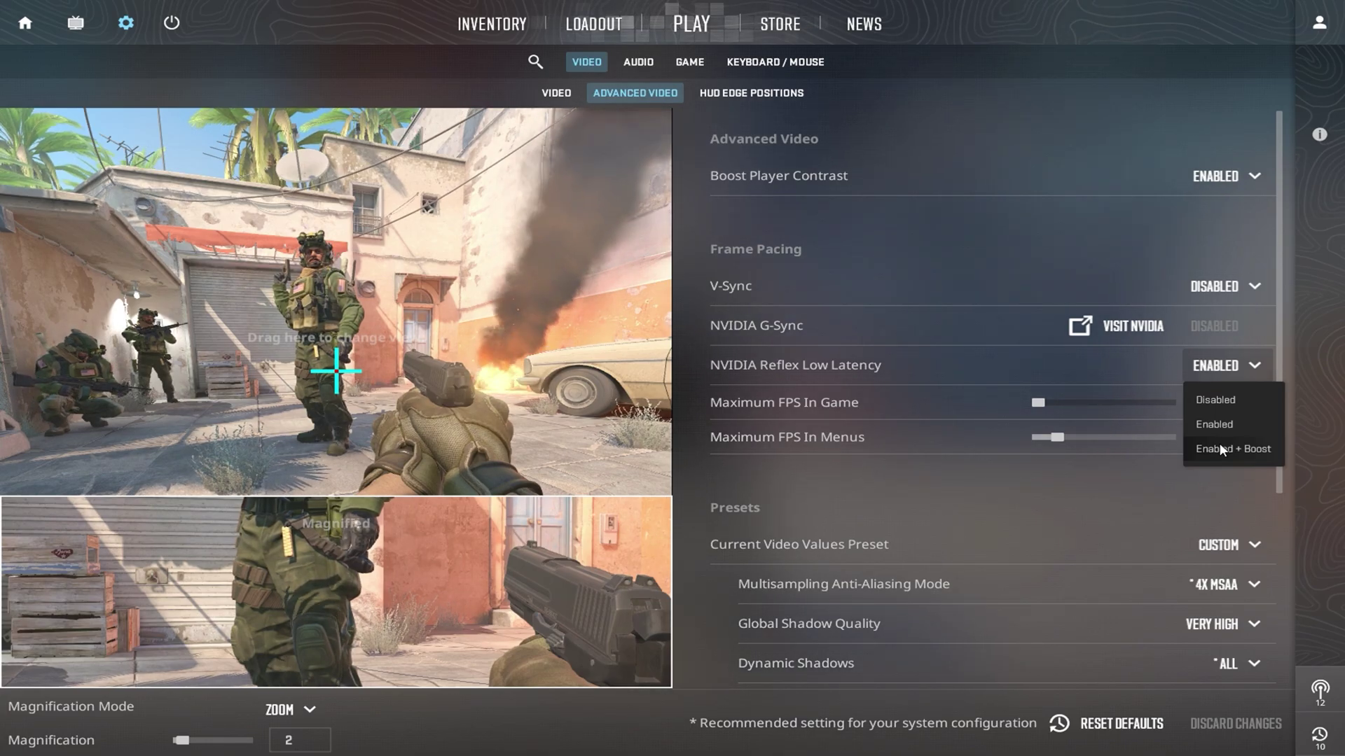
left_click(1048, 495)
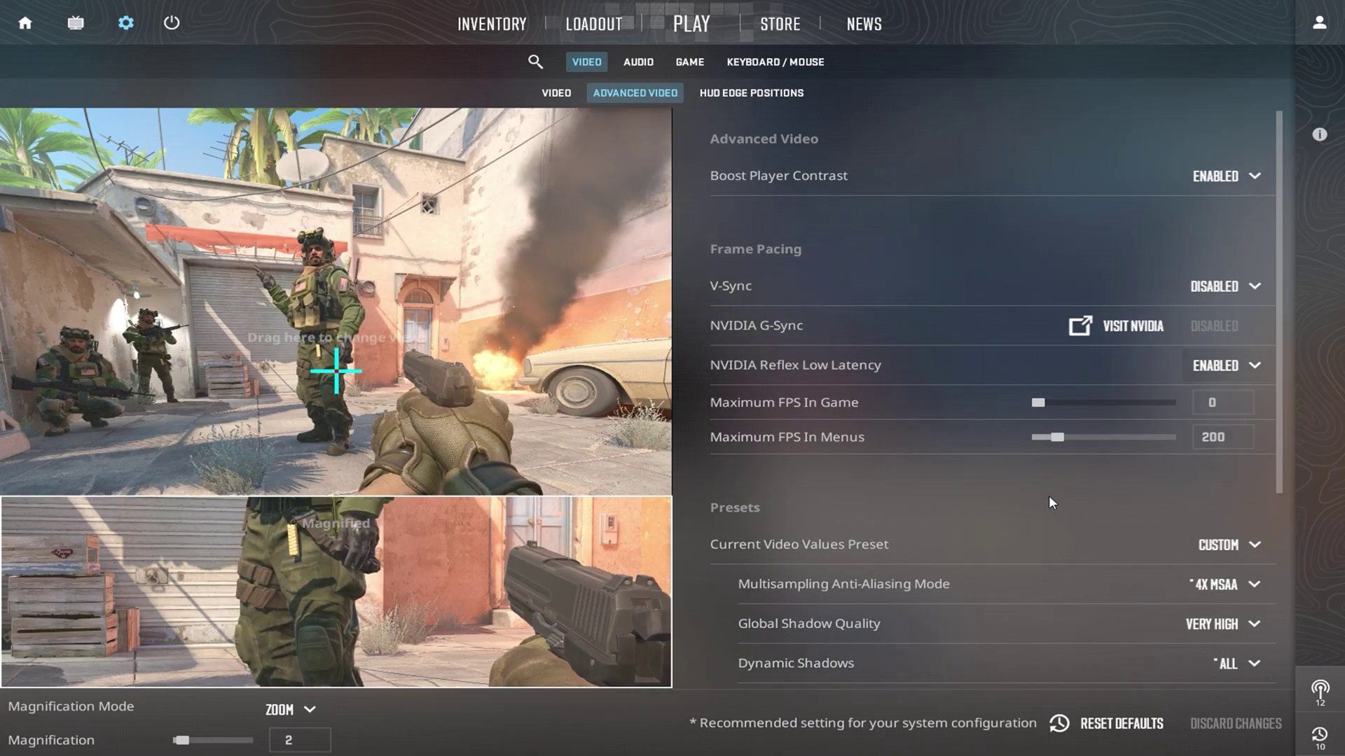
scroll(1044, 494, "down", 2)
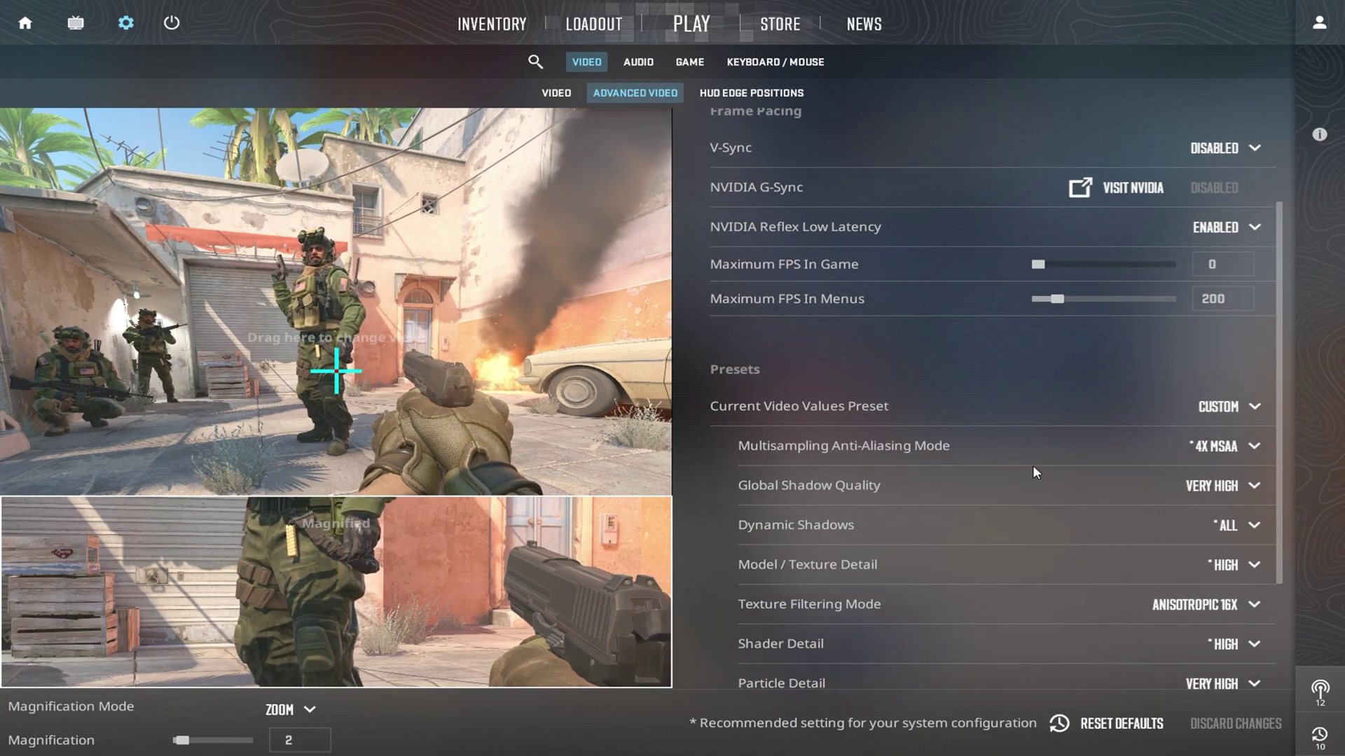
left_click(1230, 452)
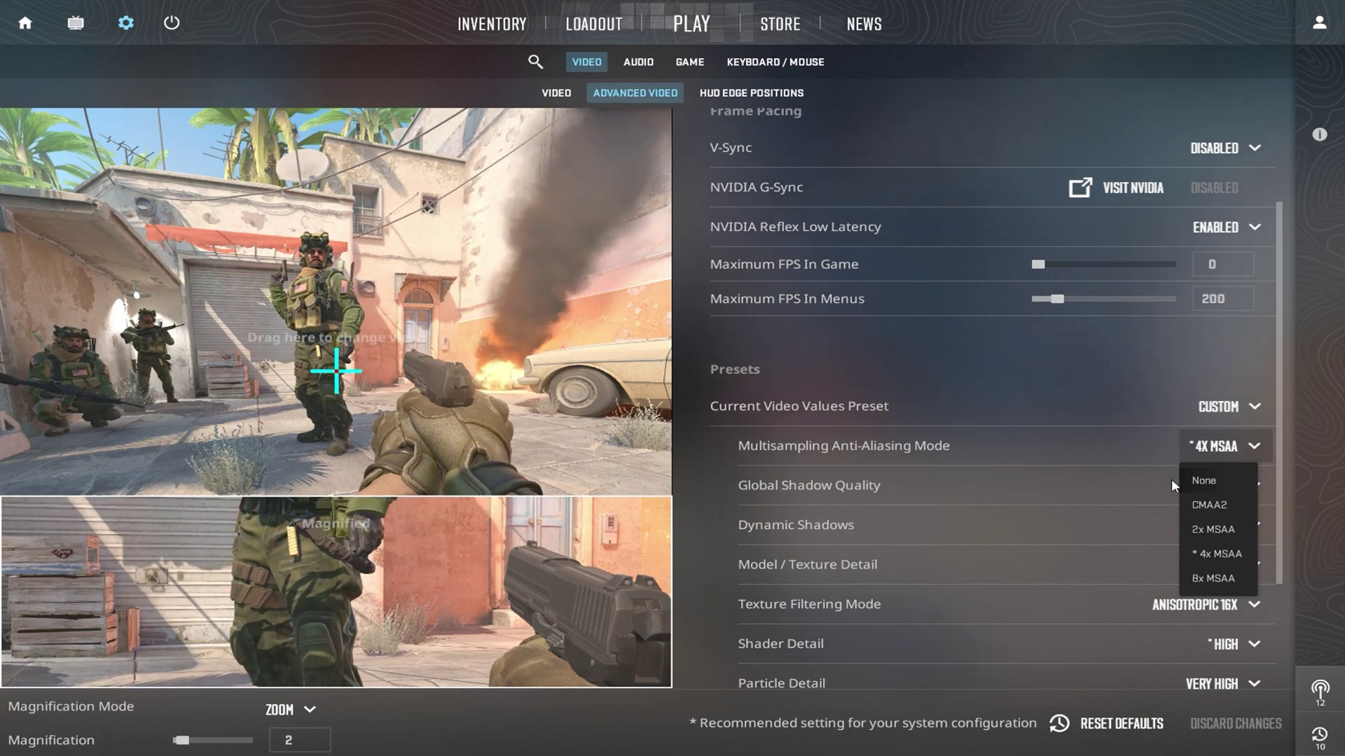
left_click(1257, 485)
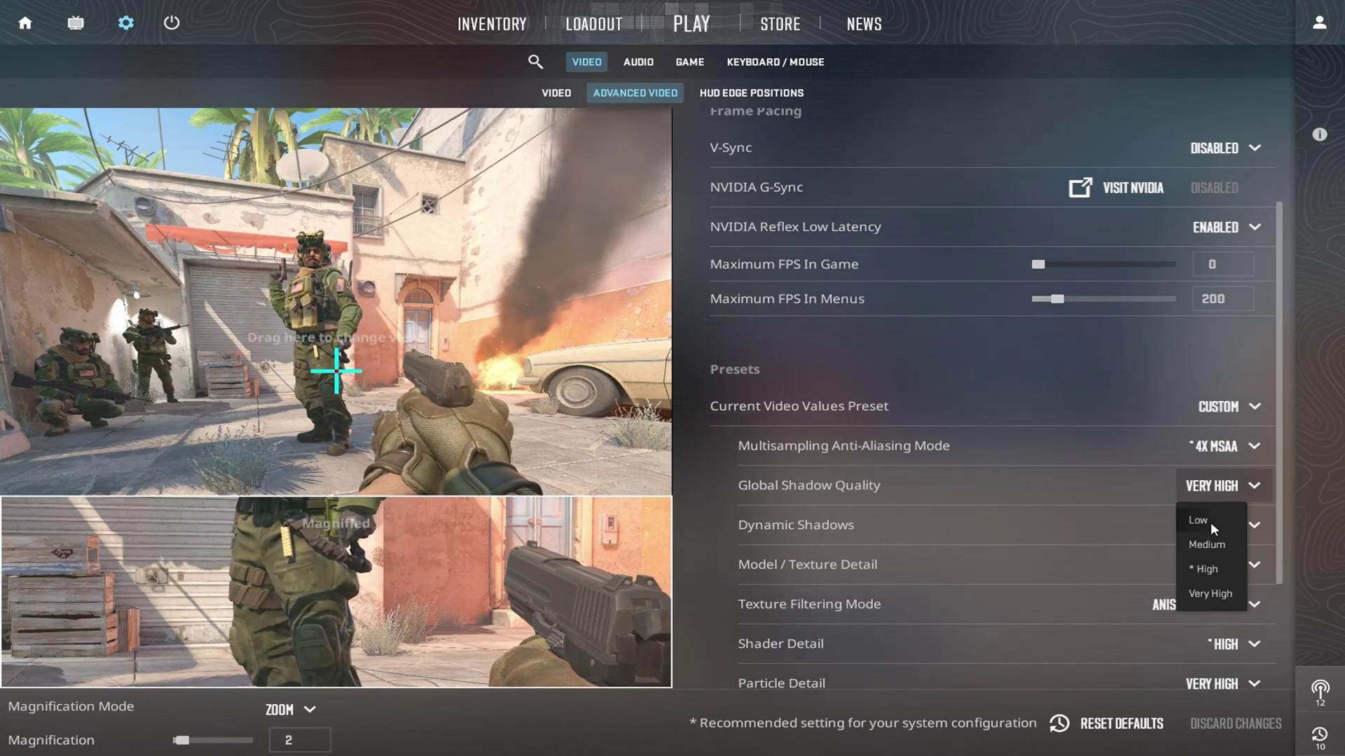
left_click(769, 529)
left_click(1231, 525)
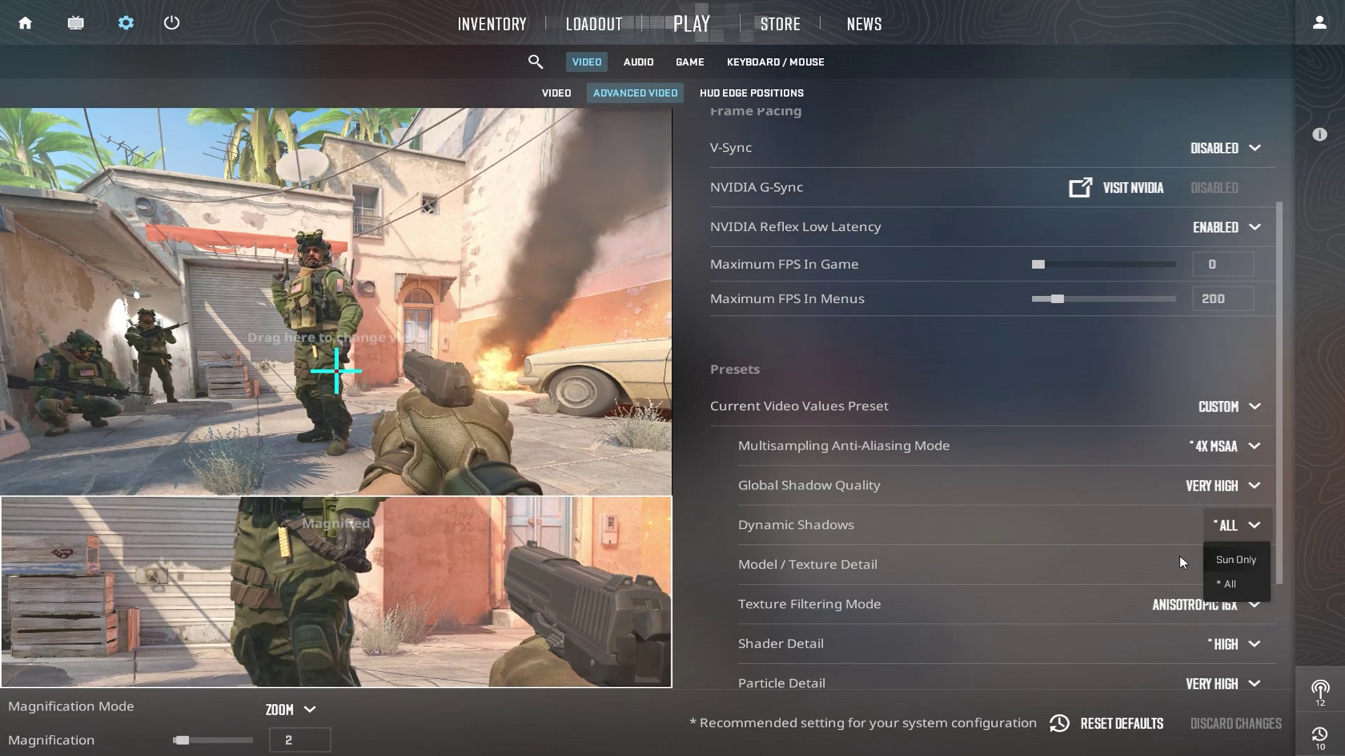
left_click(1182, 563)
left_click(1251, 565)
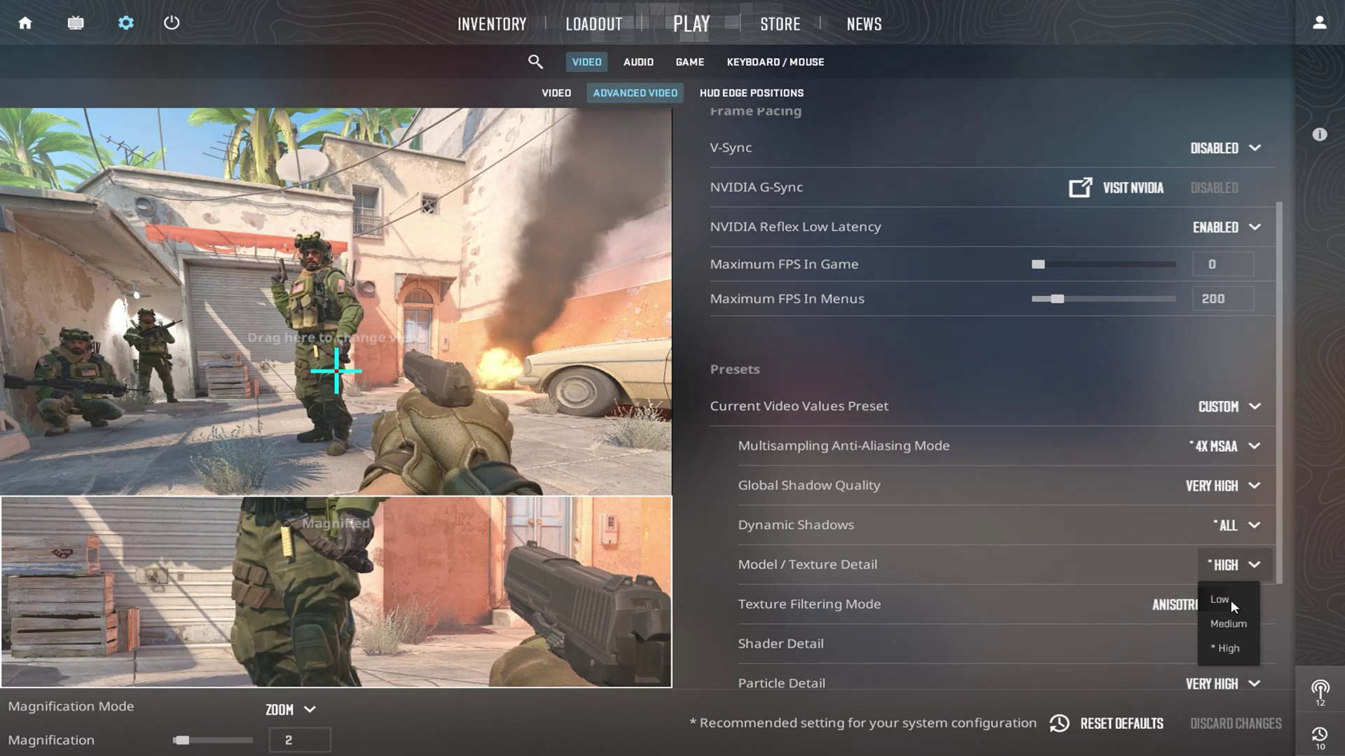
left_click(892, 615)
scroll(1145, 607, "down", 3)
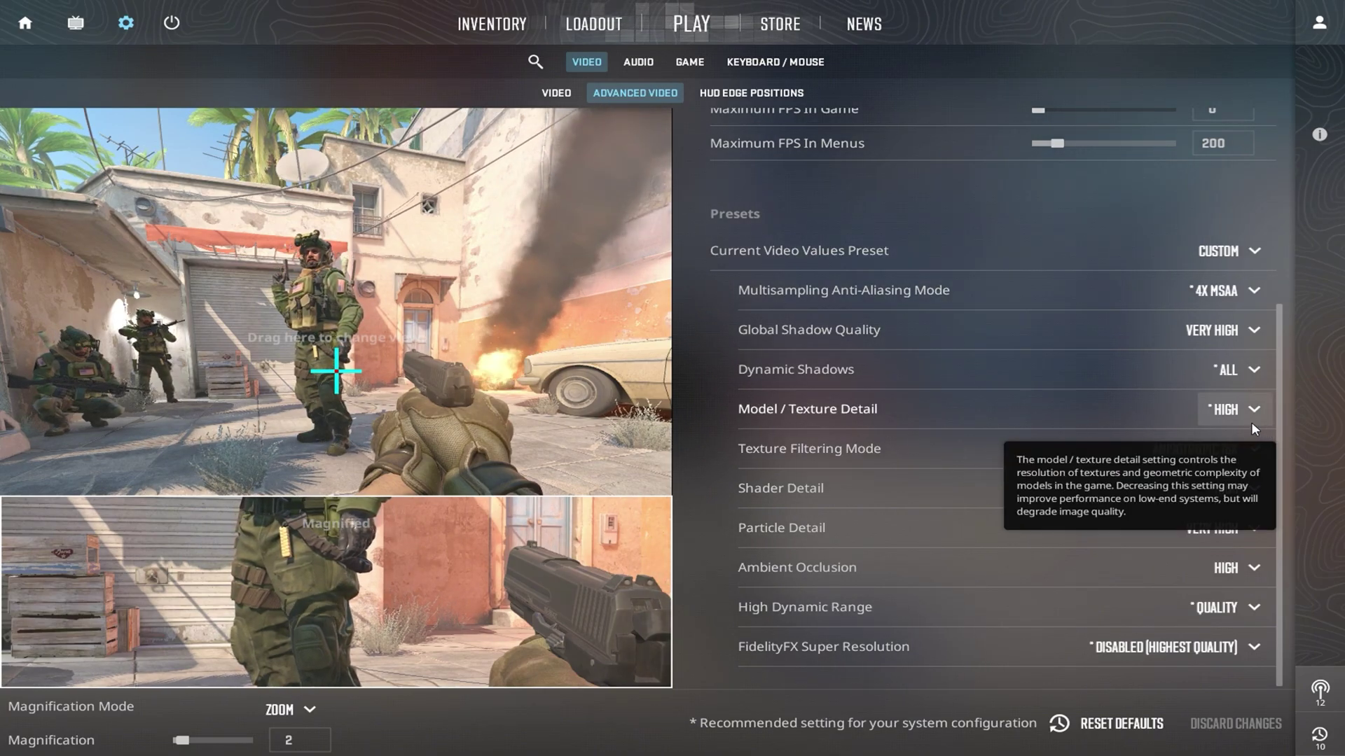
scroll(854, 455, "up", 3)
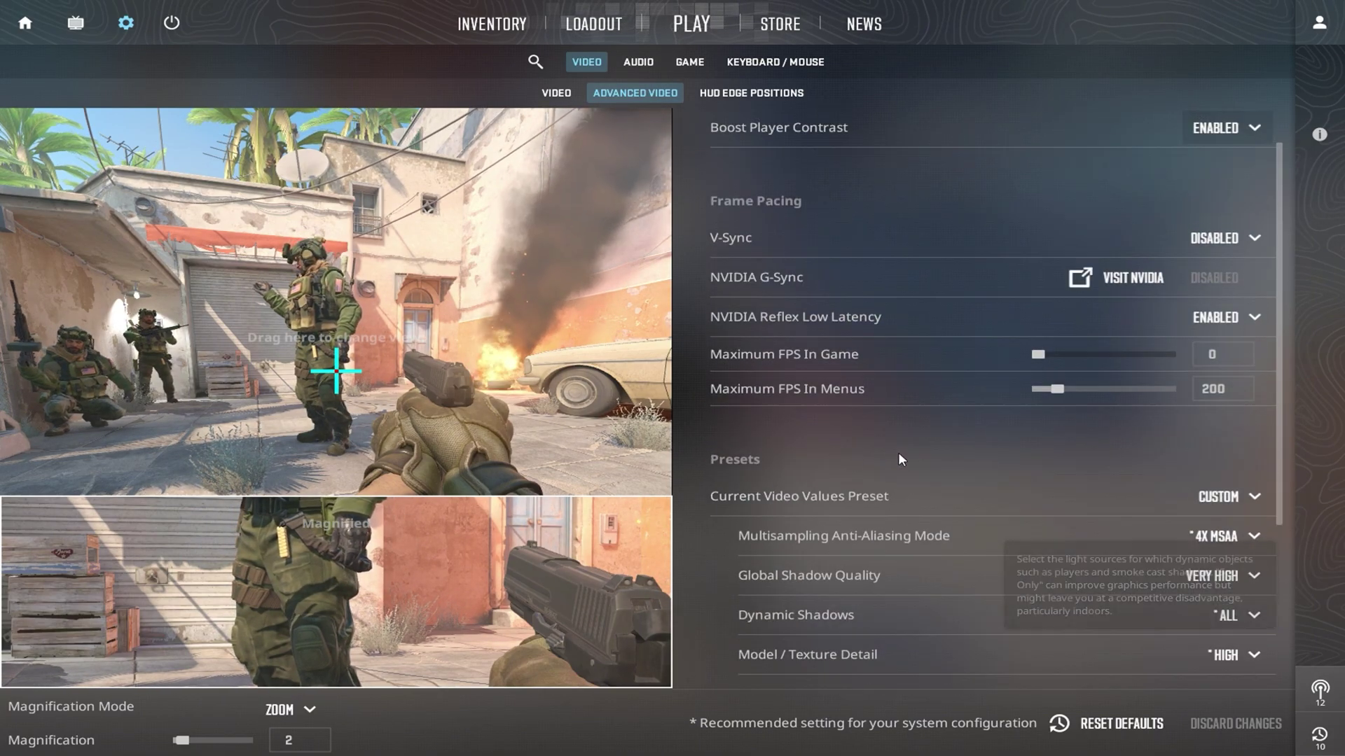
scroll(892, 548, "down", 3)
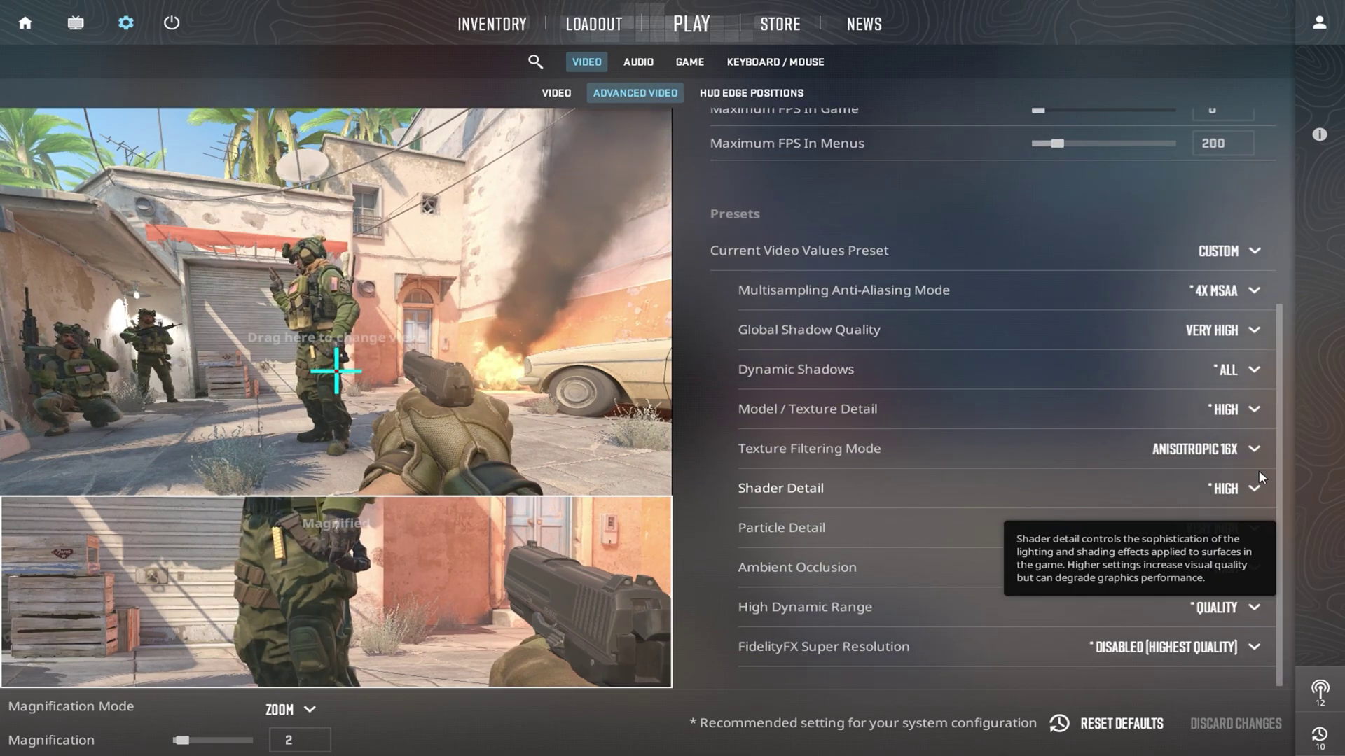
left_click(1232, 454)
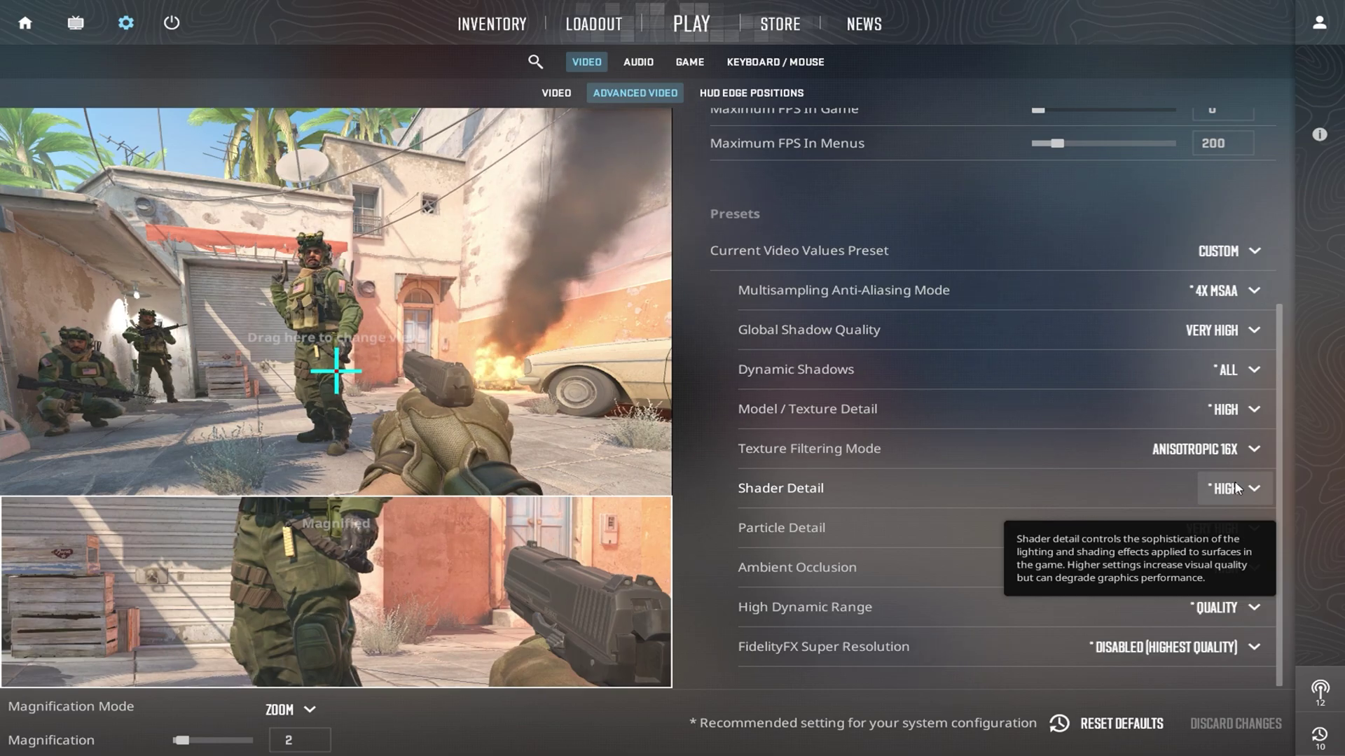
left_click(1237, 488)
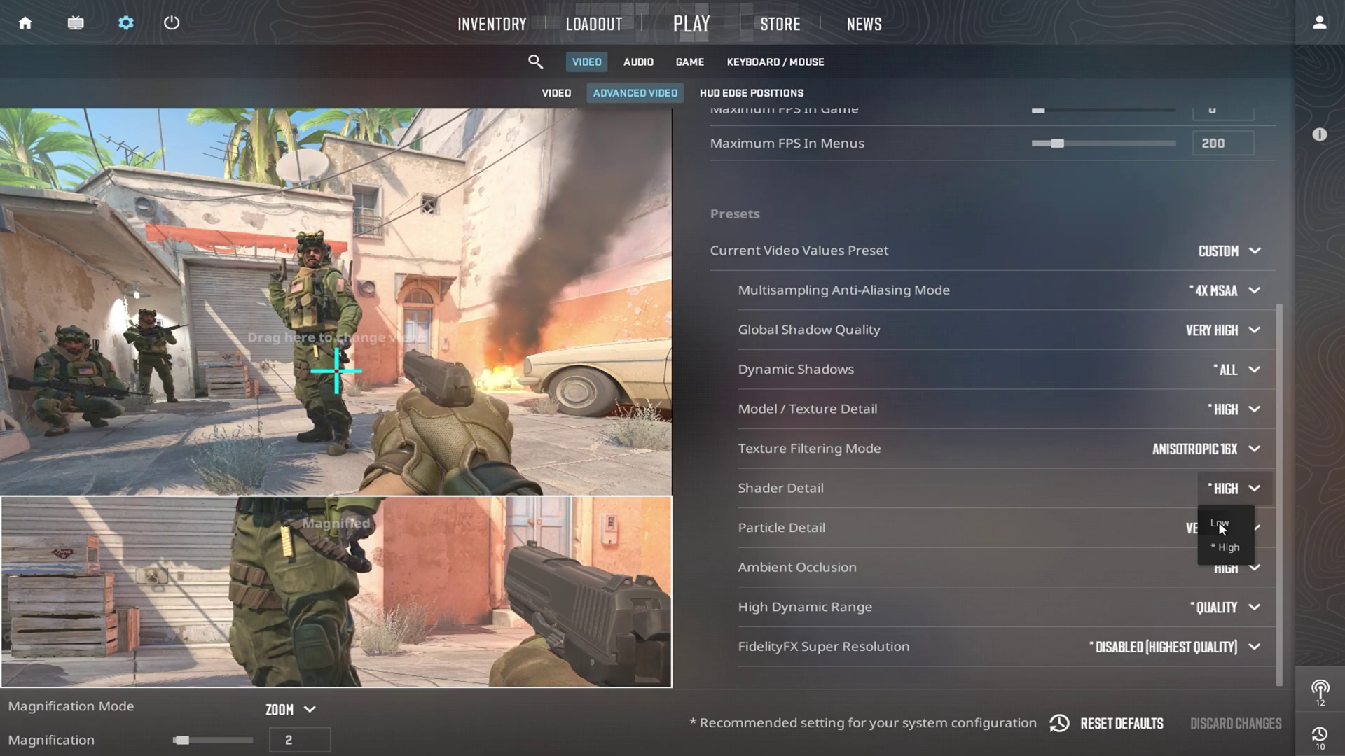
left_click(1243, 535)
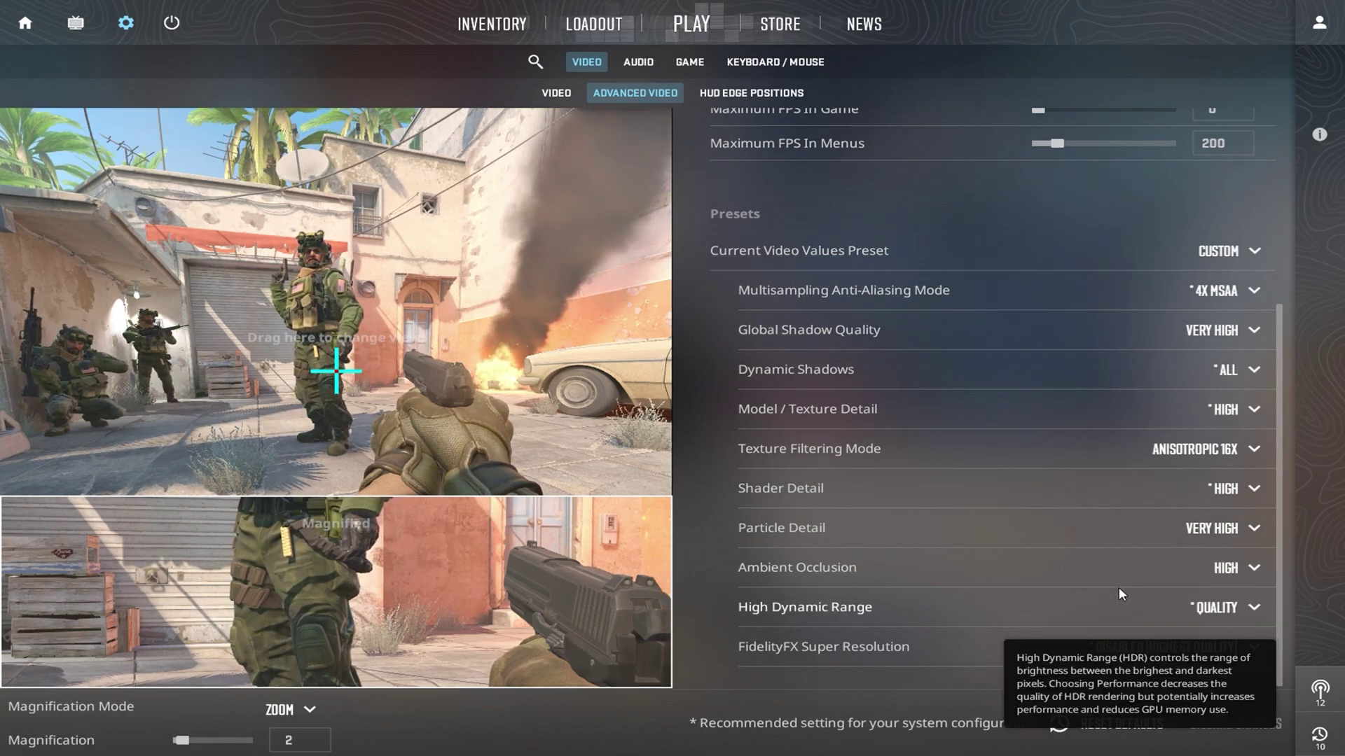
left_click(1234, 571)
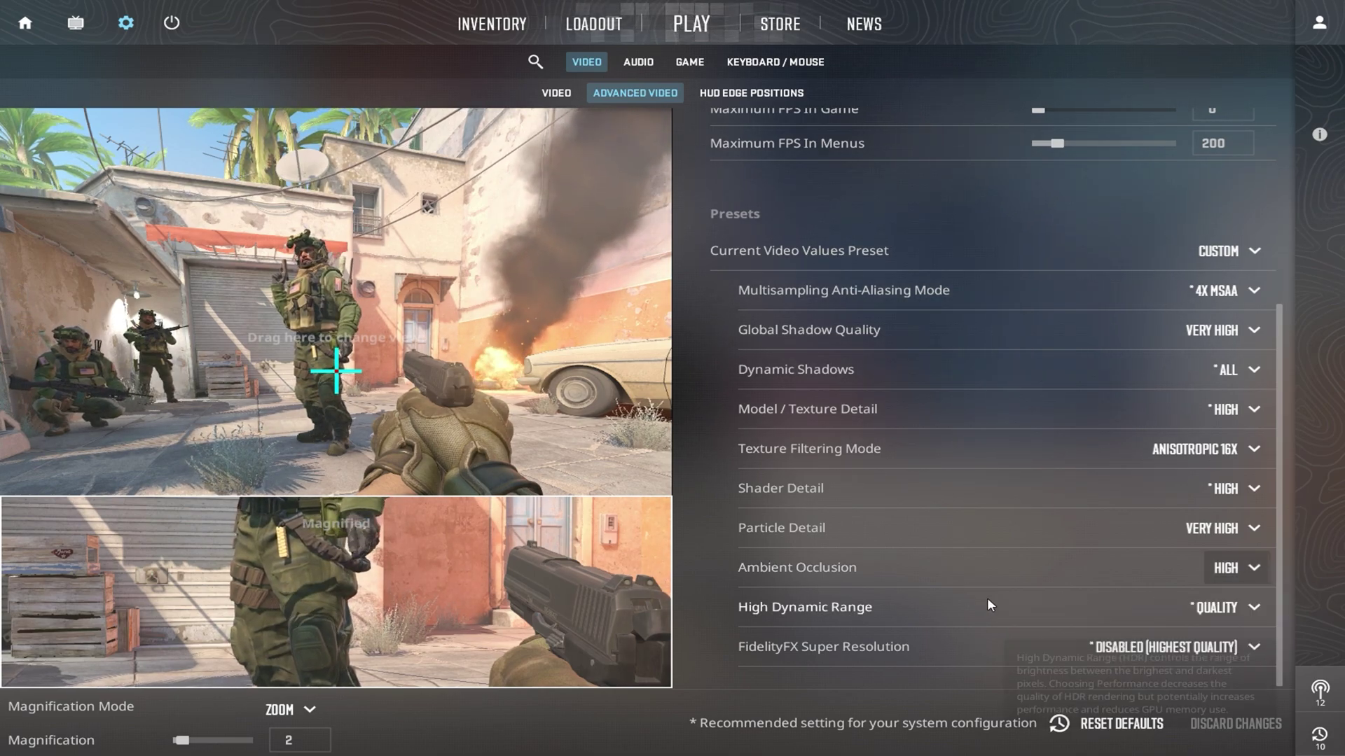
left_click(1235, 609)
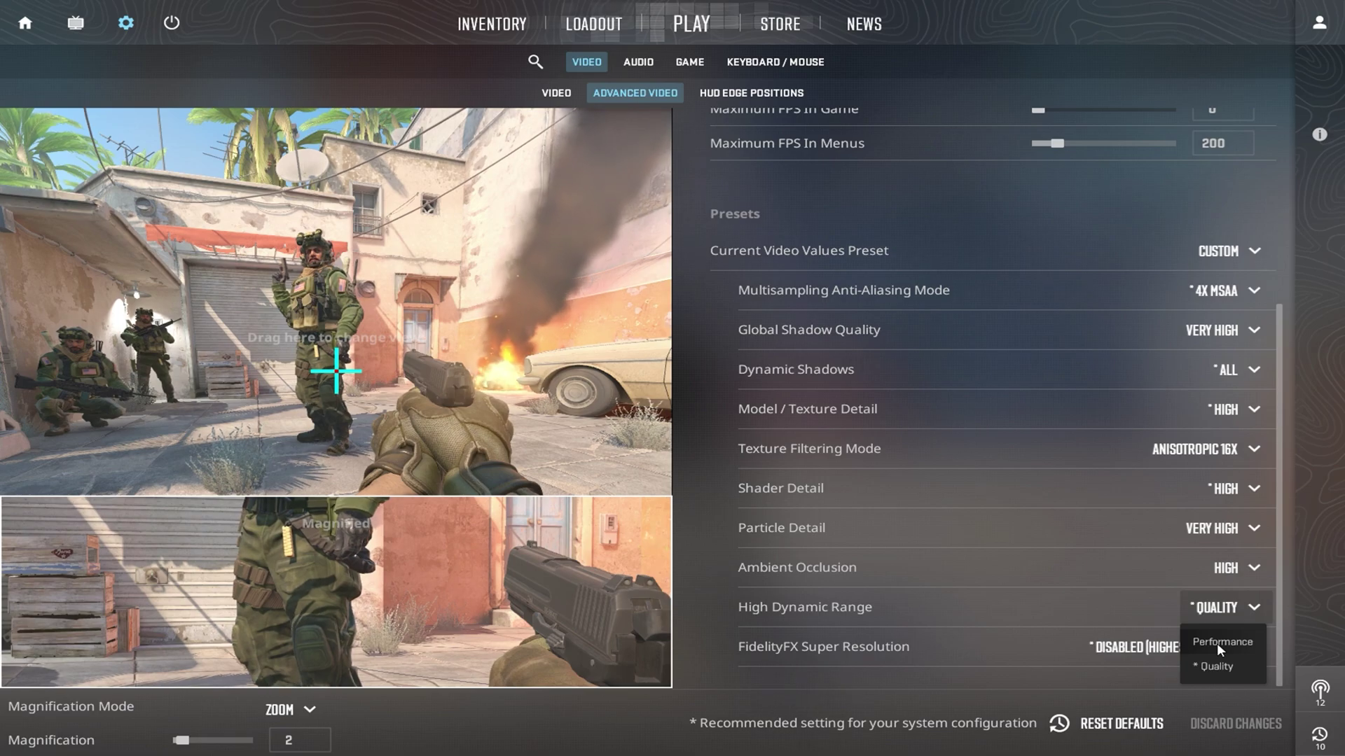
left_click(879, 654)
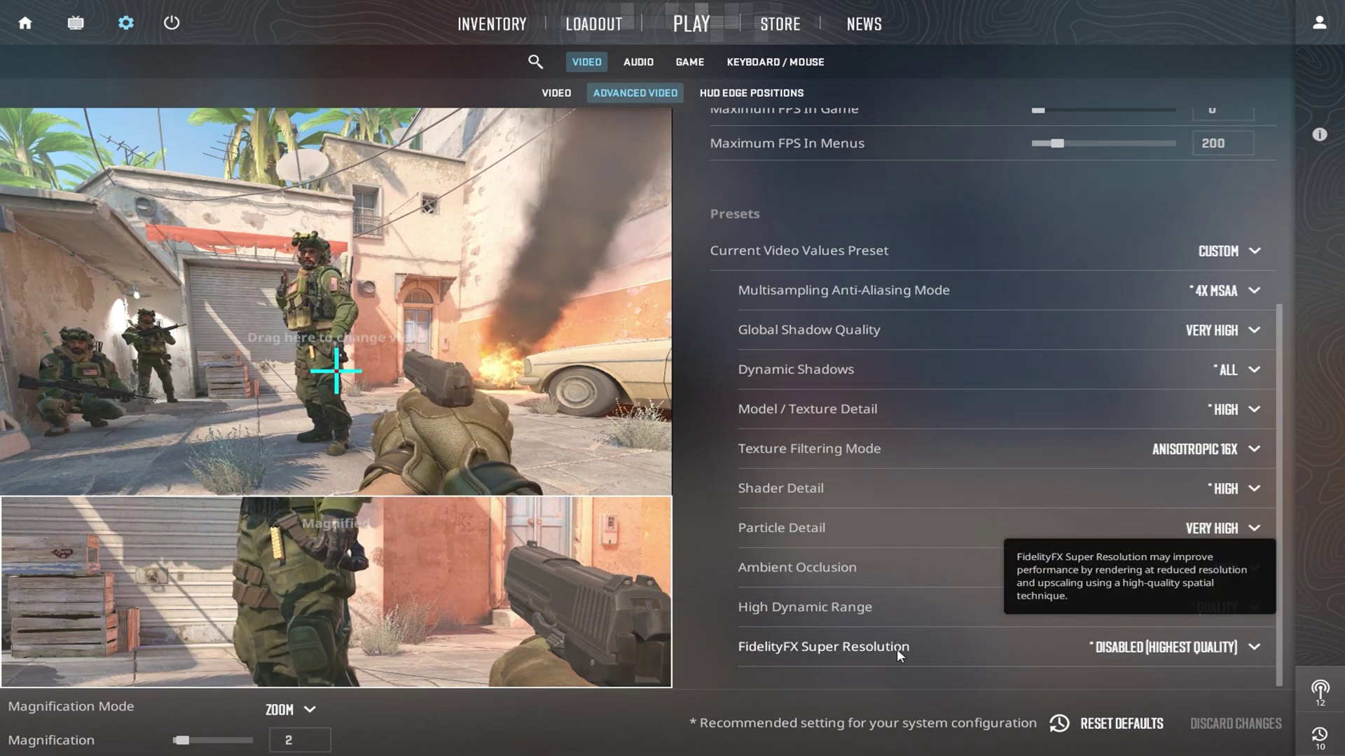
left_click(1236, 649)
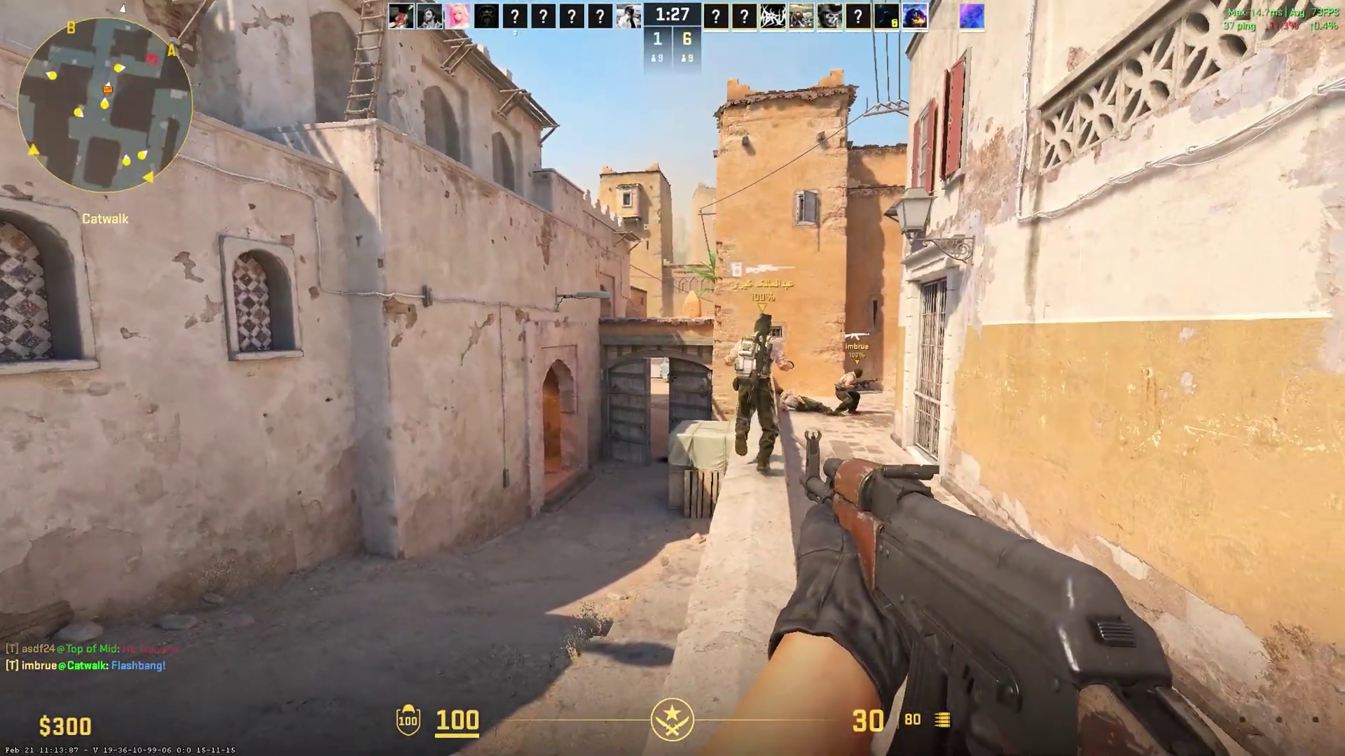
Advance along Catwalk and shoot down the enemy ahead with the AK-47.
key("w")
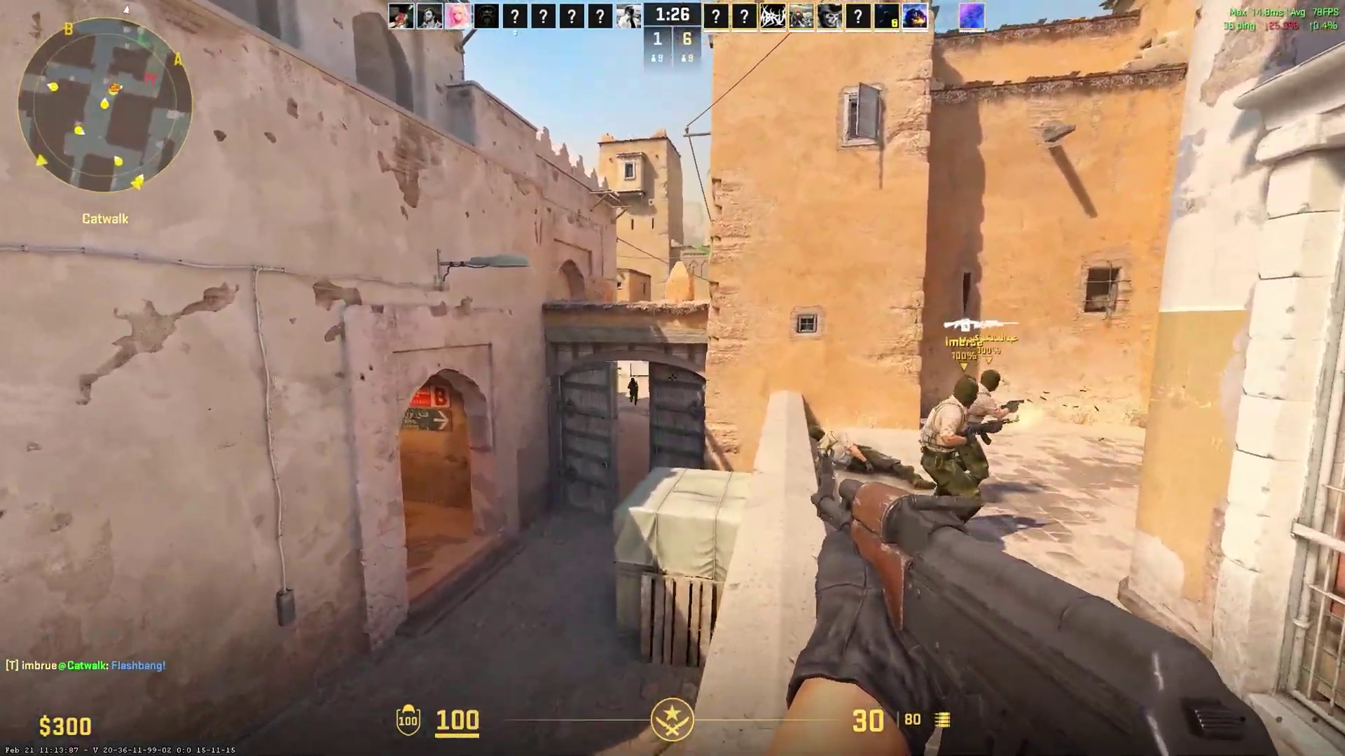
left_click(672, 378)
left_click(672, 378)
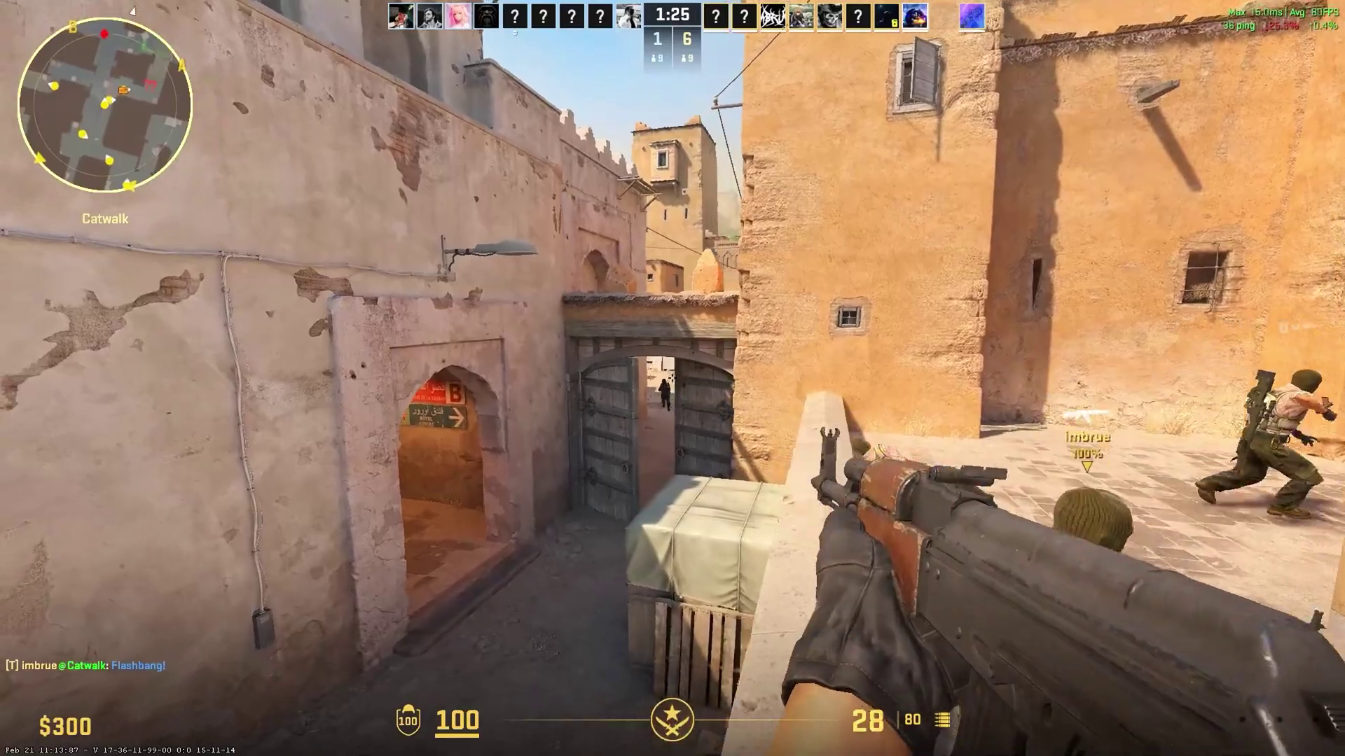
left_click(672, 378)
left_click(673, 378)
left_click(672, 378)
left_click(672, 378)
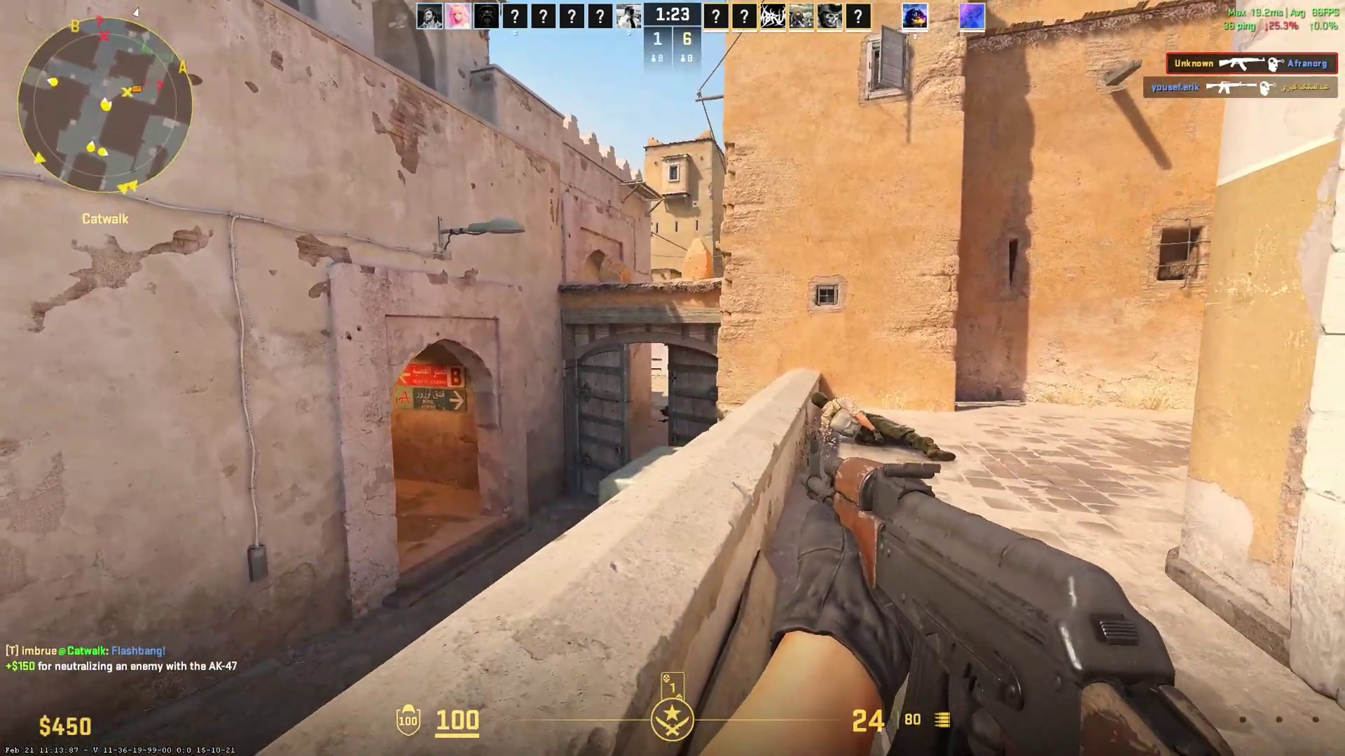
Walk down from Catwalk through Middle to reach the doors.
key("w")
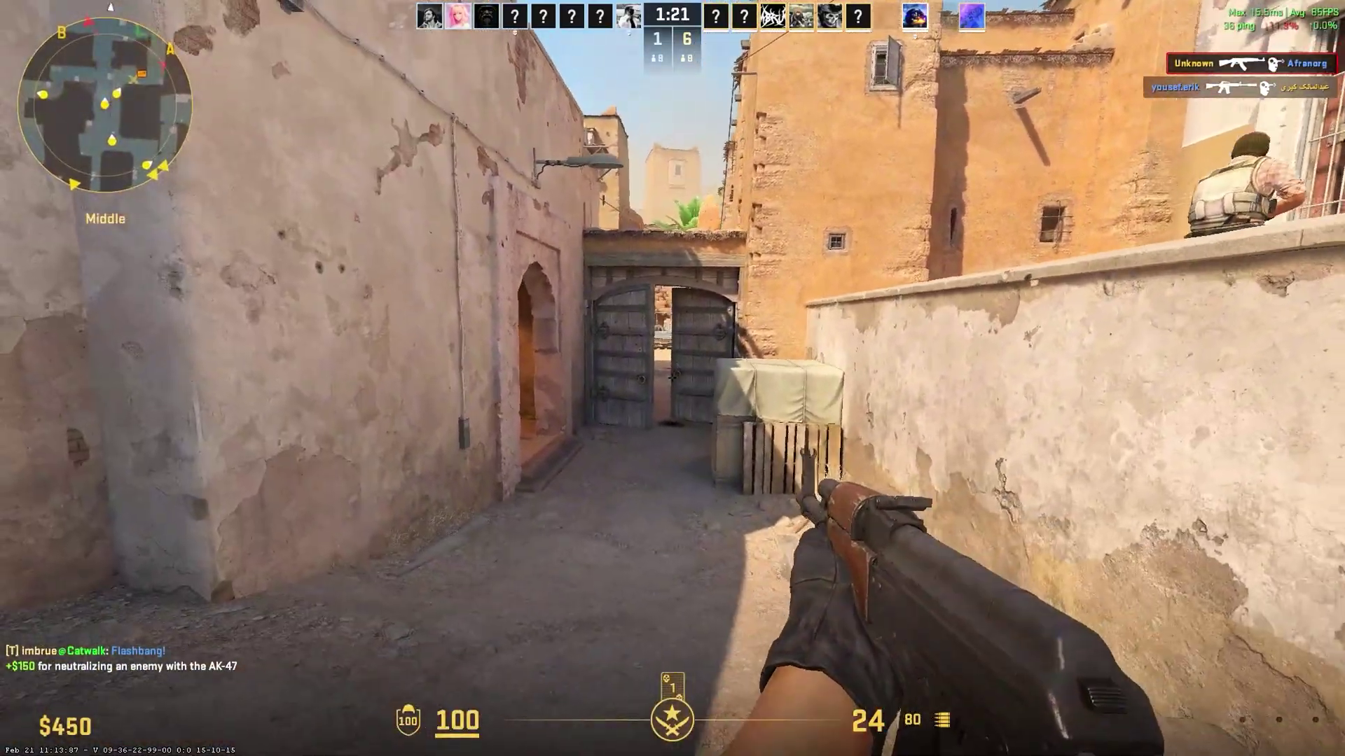
key("w")
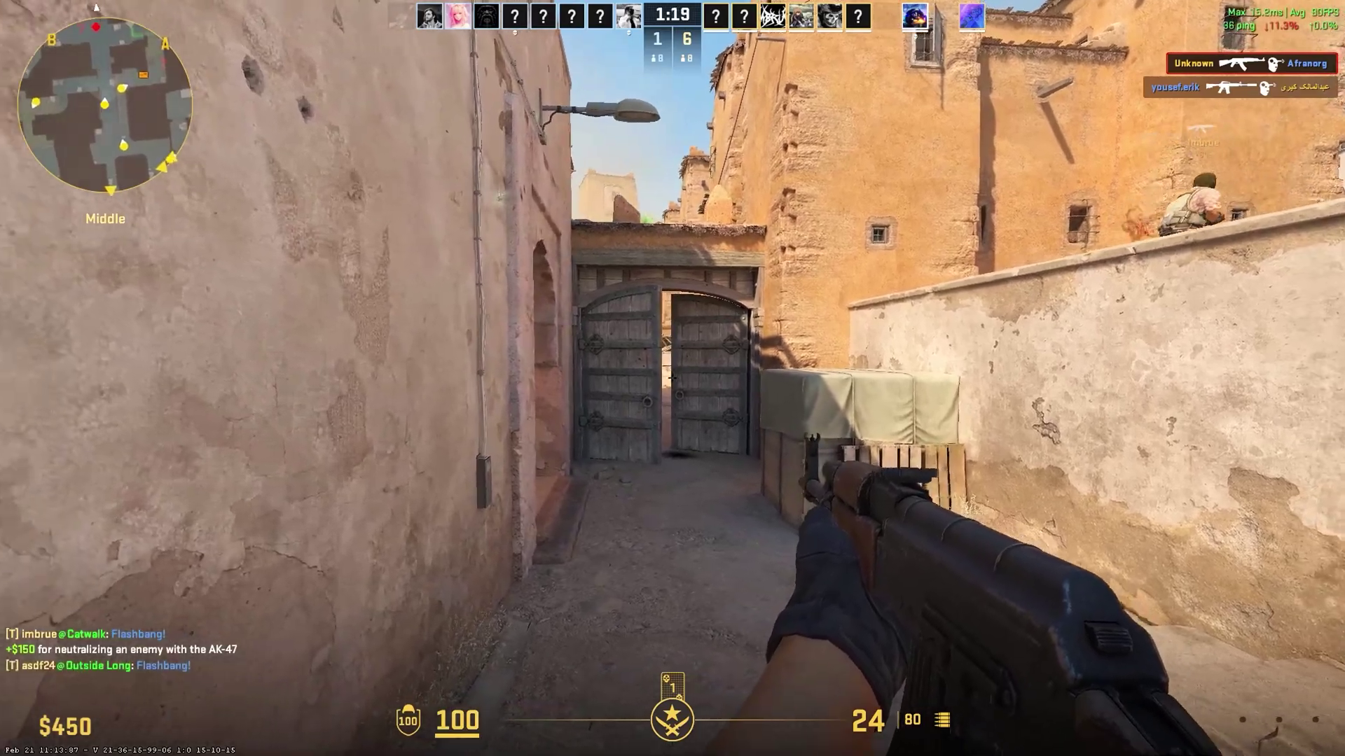
key("w")
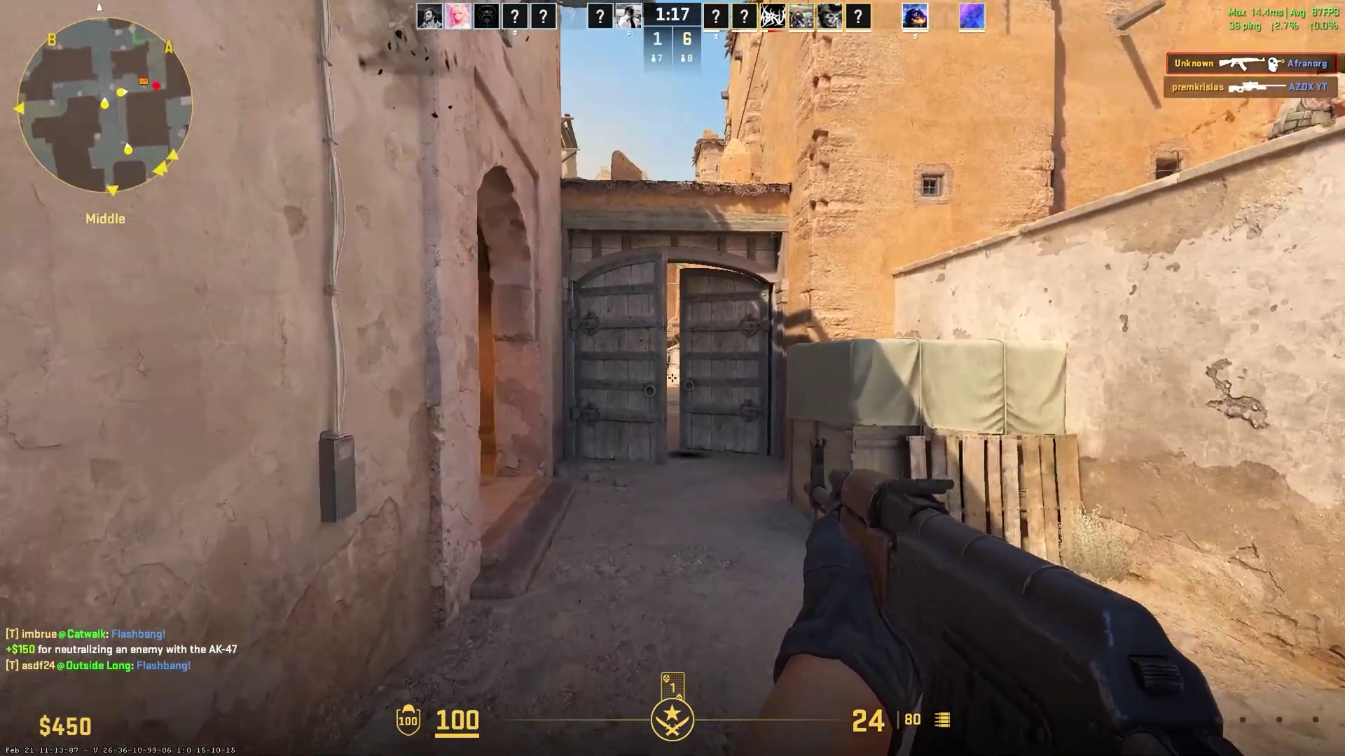
key("w")
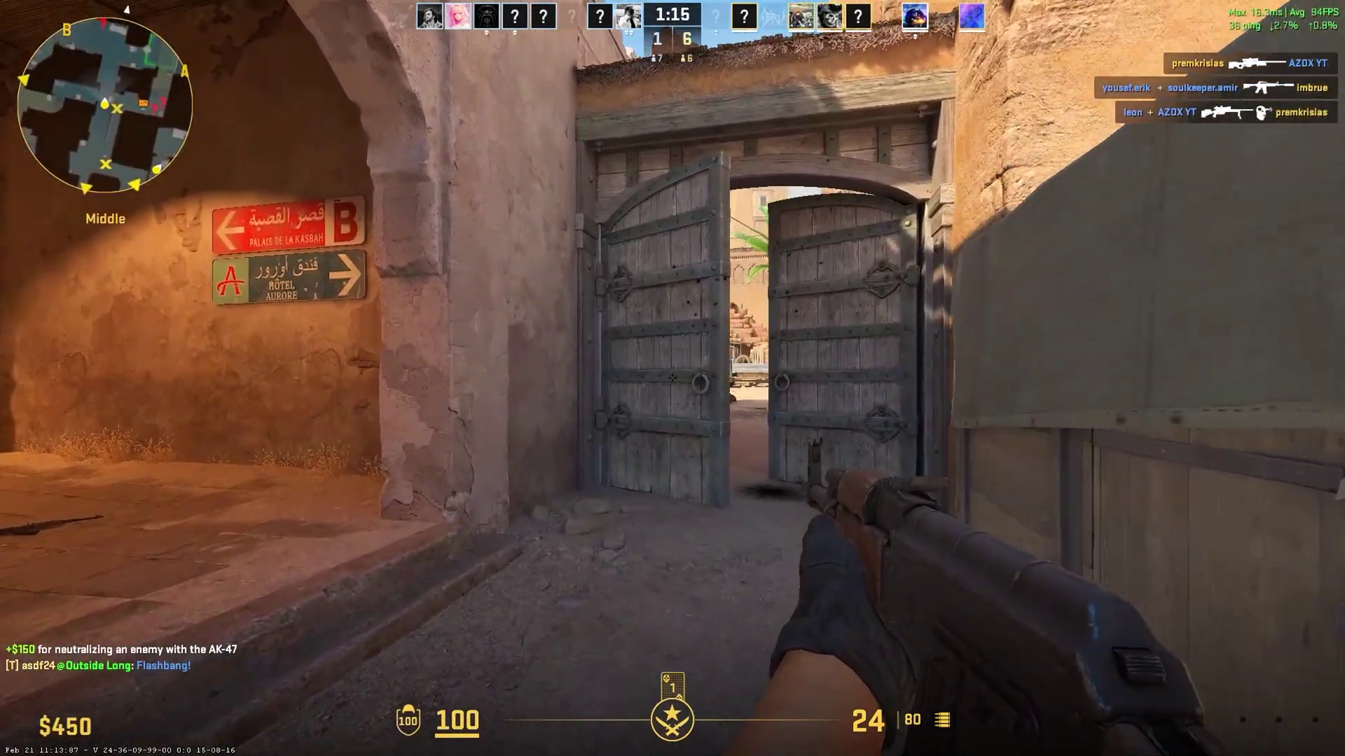